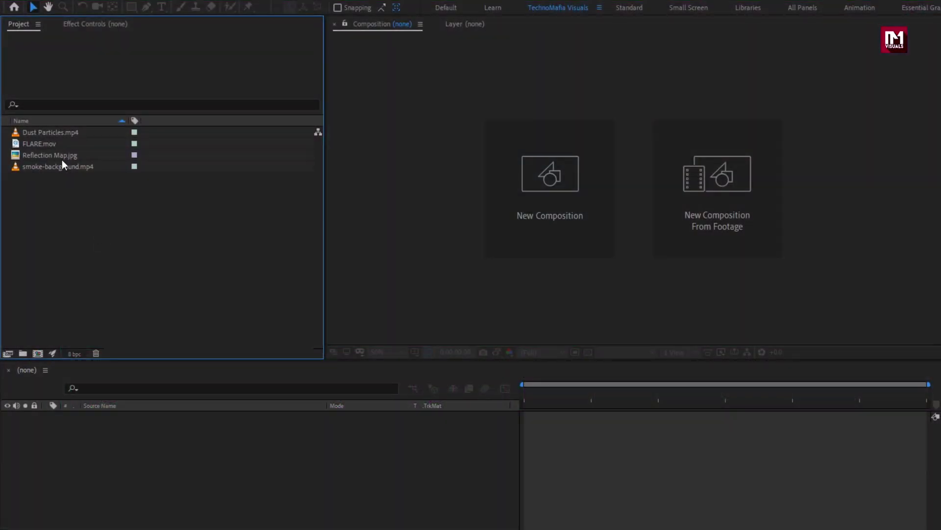
Step: Check the details of the Dust Particles, FLARE, Reflection Map and smoke-background footage items
{"action": "left_click", "coordinate": [54, 132]}
{"action": "left_click", "coordinate": [55, 142]}
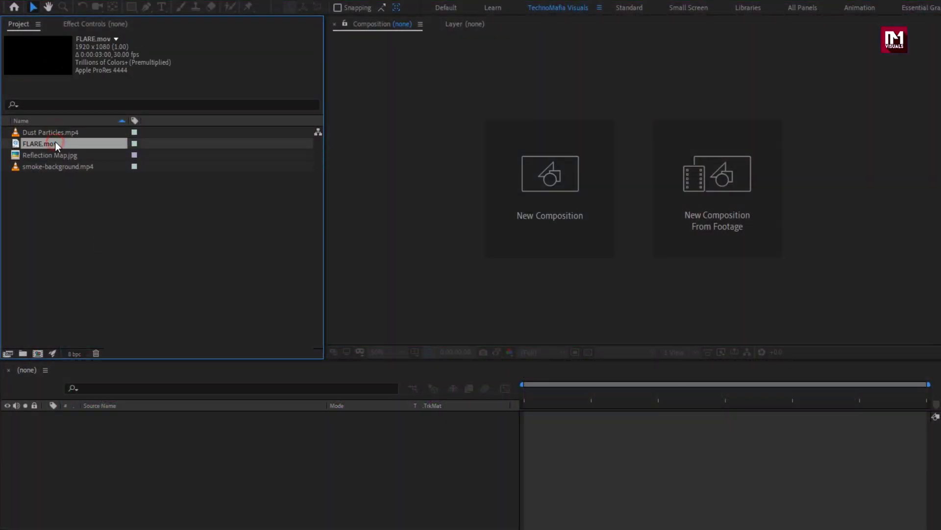
{"action": "left_click", "coordinate": [59, 153]}
{"action": "left_click", "coordinate": [65, 168]}
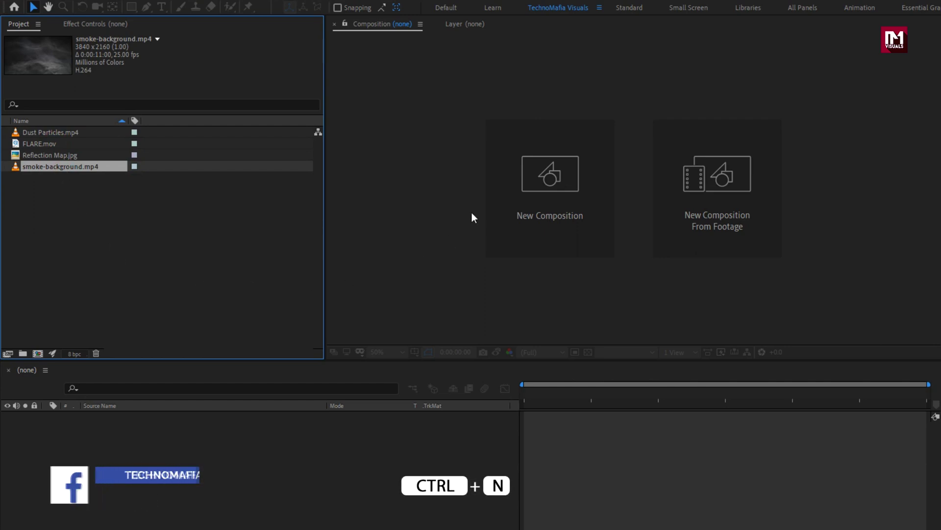
Step: Create a composition named Title_Animation with a duration of 0:00:04:00
{"action": "left_click", "coordinate": [502, 190]}
{"action": "type", "text": "Title_Ani"}
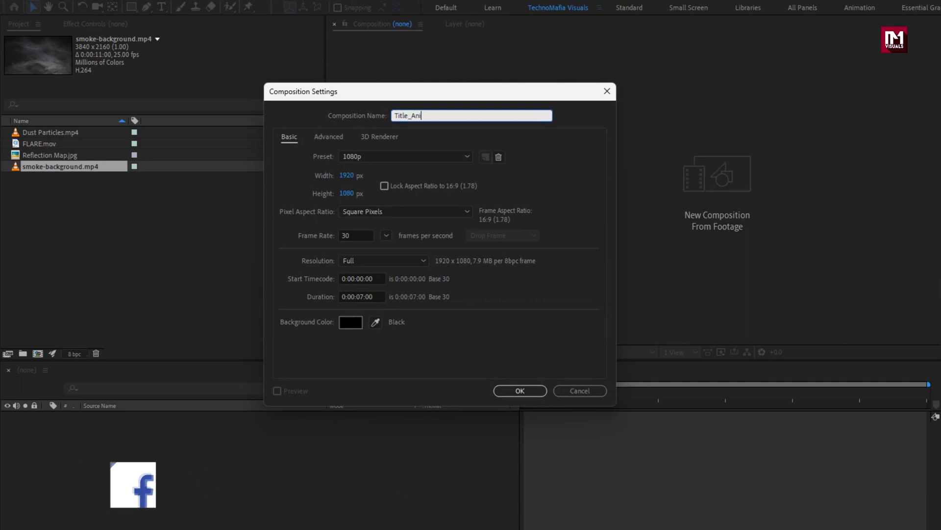
{"action": "type", "text": "mation"}
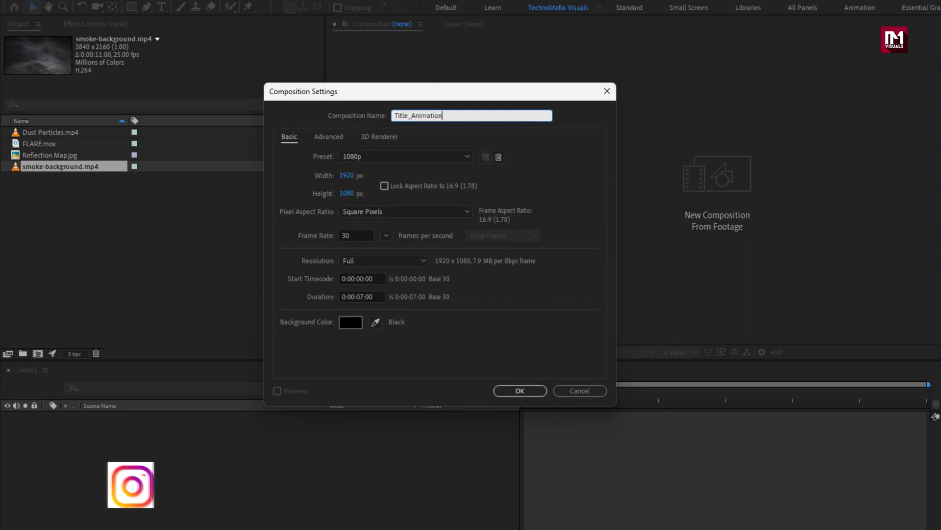
{"action": "left_click", "coordinate": [366, 297]}
{"action": "key", "text": "BackSpace"}
{"action": "type", "text": "4"}
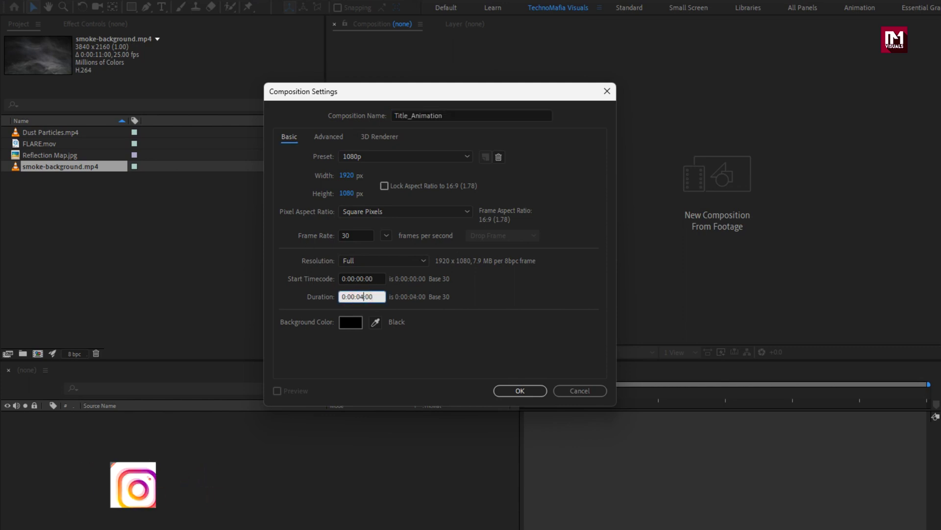
{"action": "left_click", "coordinate": [507, 388]}
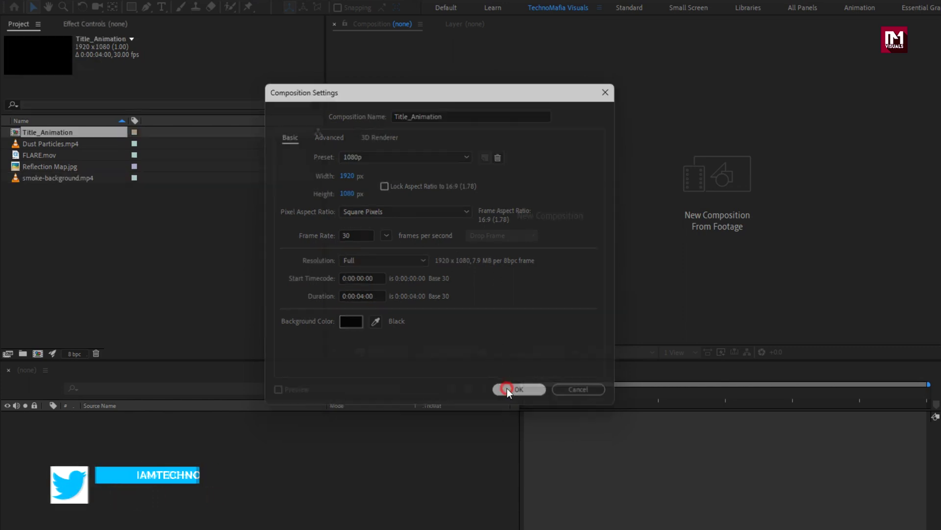
Step: Add a text layer reading CINEMATIC and centre it in the composition
{"action": "left_click", "coordinate": [379, 352]}
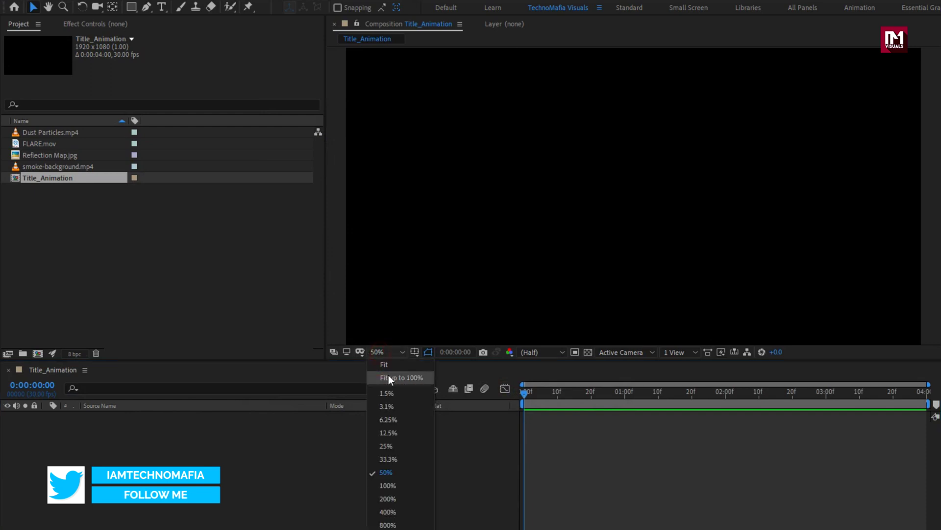
{"action": "left_click", "coordinate": [389, 378]}
{"action": "left_click", "coordinate": [162, 6]}
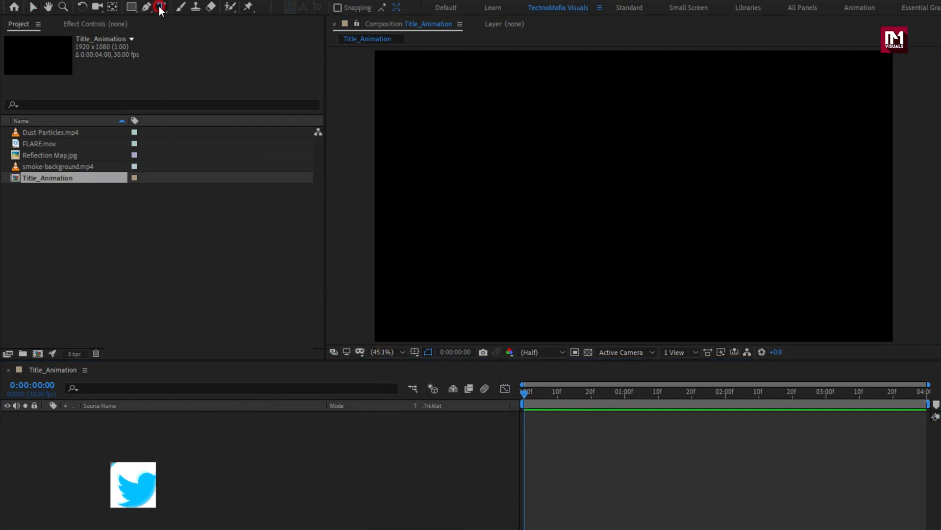
{"action": "left_click", "coordinate": [557, 214]}
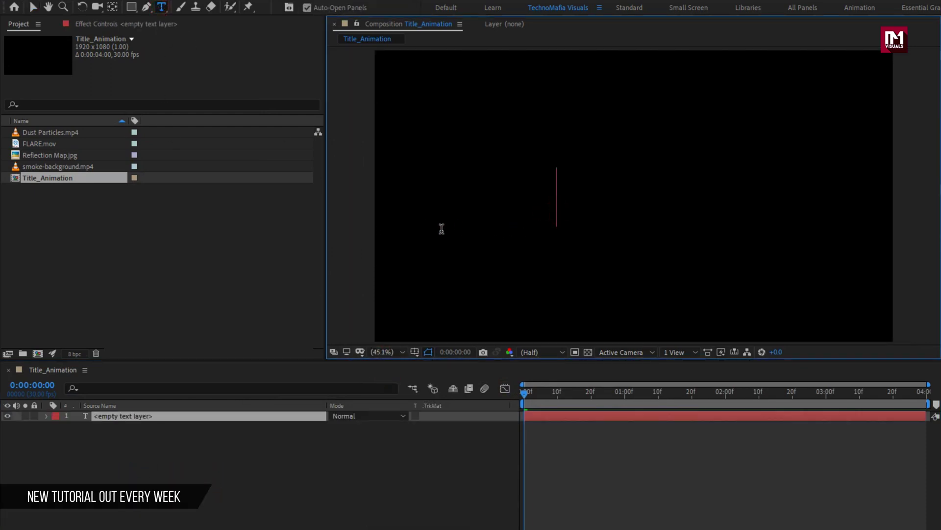
{"action": "type", "text": "CINEMATIC"}
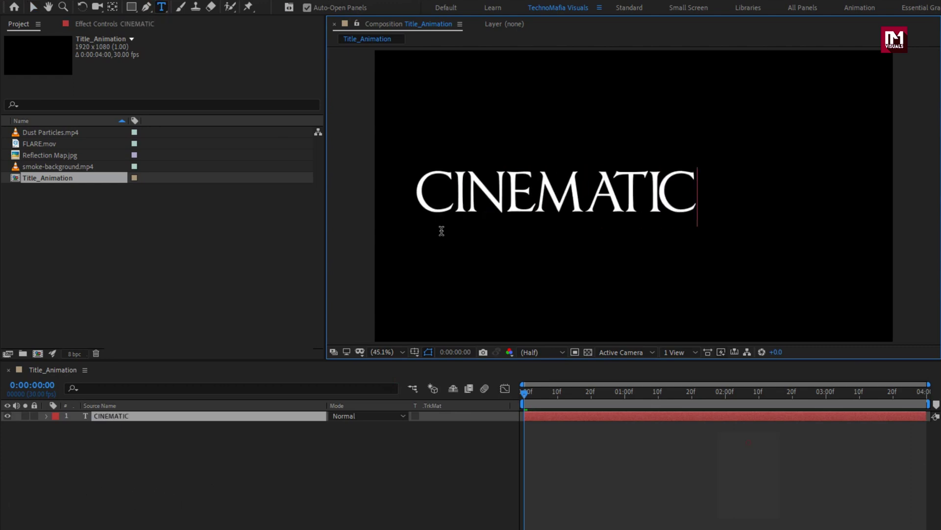
{"action": "key", "text": "Escape"}
{"action": "key", "text": "v"}
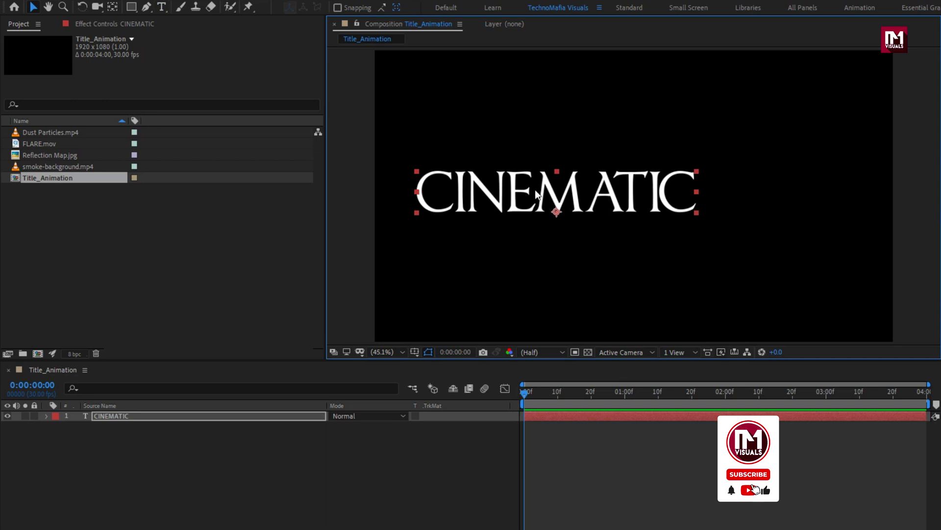
{"action": "left_click", "coordinate": [838, 370]}
{"action": "left_click", "coordinate": [802, 400]}
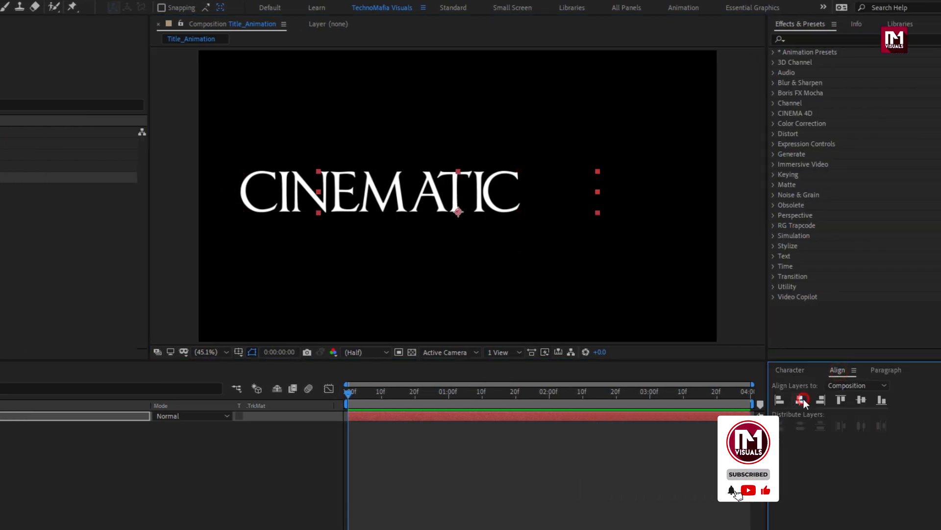
Step: Set the CINEMATIC text's font size to 107 px and its tracking to 185
{"action": "left_click", "coordinate": [790, 370]}
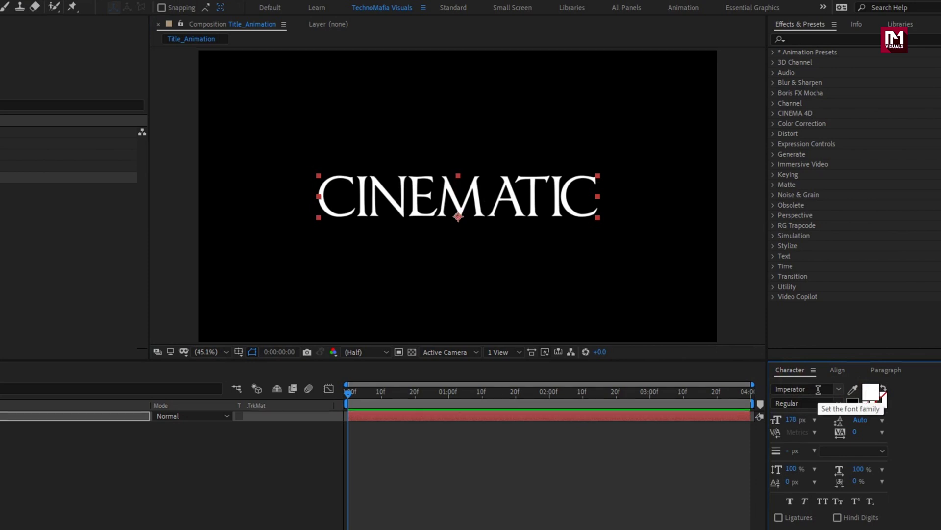
{"action": "left_click_drag", "start_coordinate": [777, 419], "coordinate": [756, 416]}
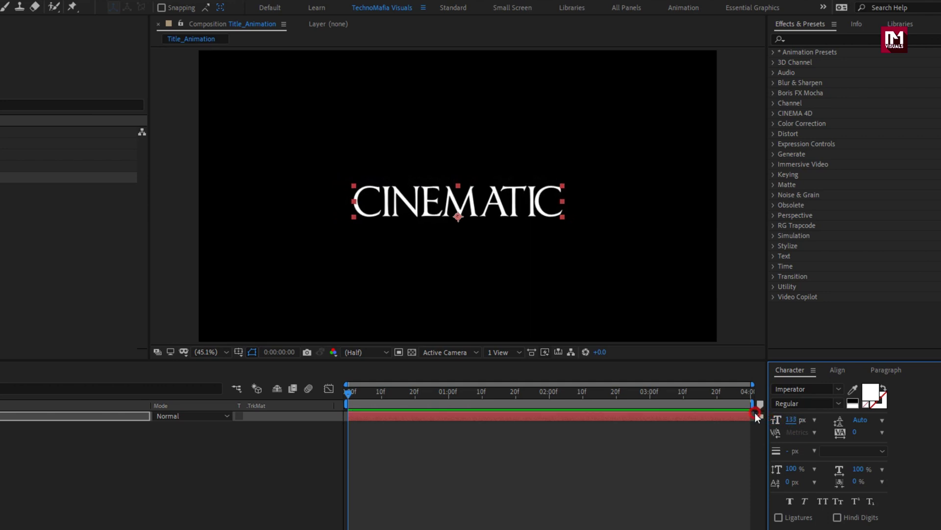
{"action": "mouse_move", "coordinate": [854, 434]}
{"action": "left_mouse_down"}
{"action": "mouse_move", "coordinate": [919, 431]}
{"action": "mouse_move", "coordinate": [911, 432]}
{"action": "left_mouse_up"}
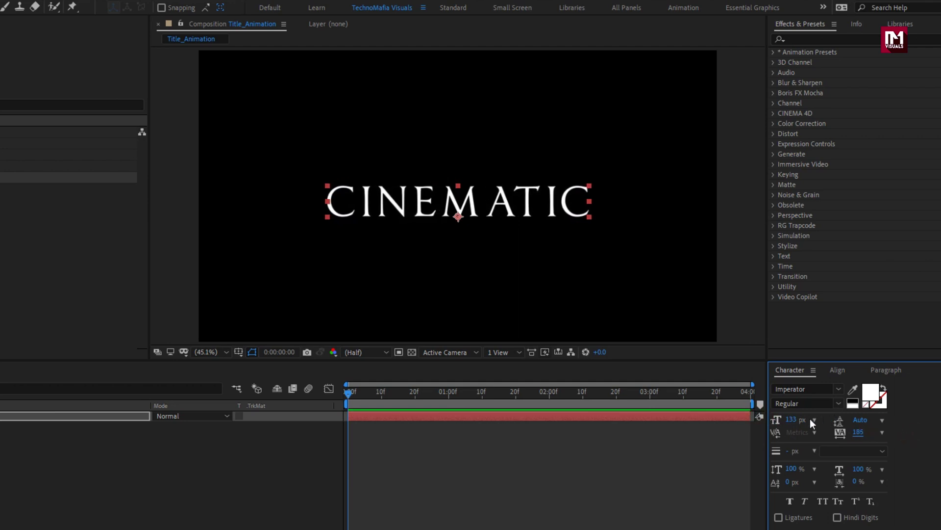
{"action": "left_click_drag", "start_coordinate": [794, 420], "coordinate": [777, 420]}
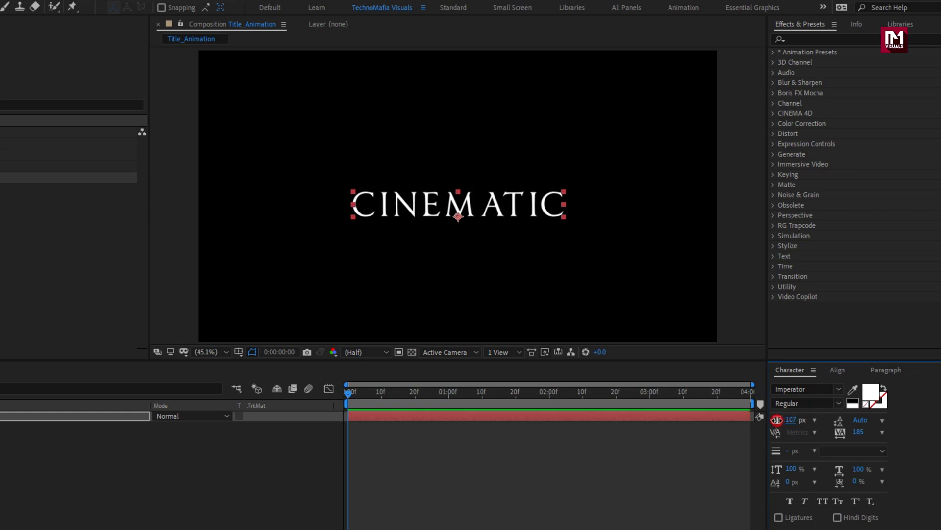
Step: Centre the resized CINEMATIC text vertically in the composition
{"action": "left_click", "coordinate": [837, 370]}
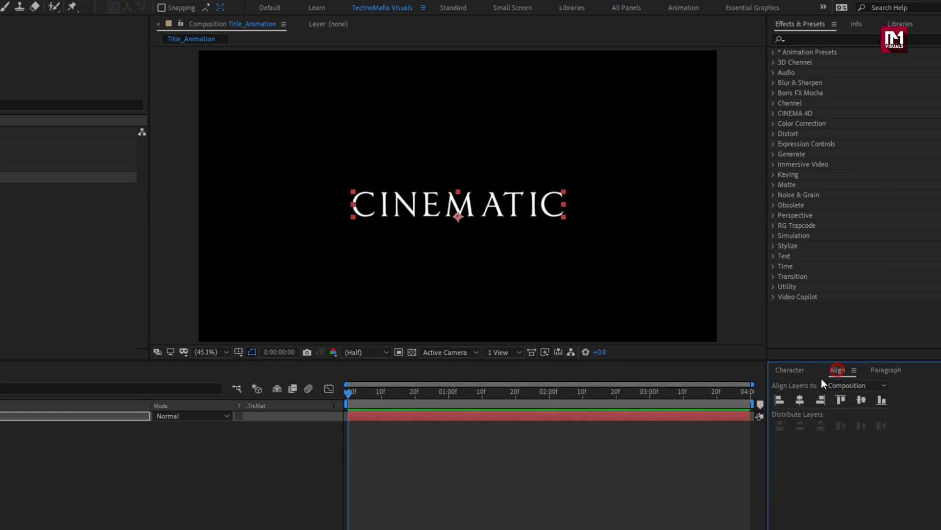
{"action": "left_click", "coordinate": [859, 399]}
{"action": "left_click", "coordinate": [792, 370]}
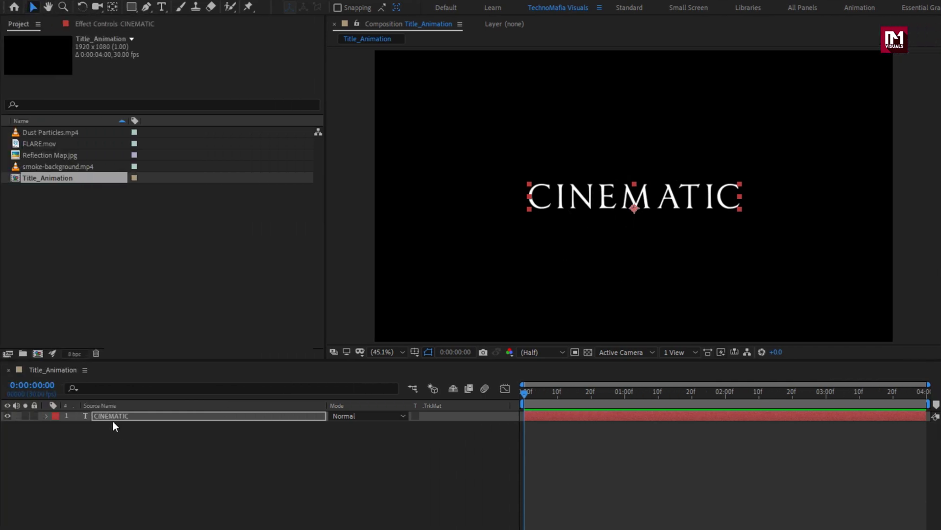
Step: Add an Opacity text animator to the CINEMATIC layer and set its opacity to 0%
{"action": "left_click", "coordinate": [112, 417]}
{"action": "left_click", "coordinate": [44, 417]}
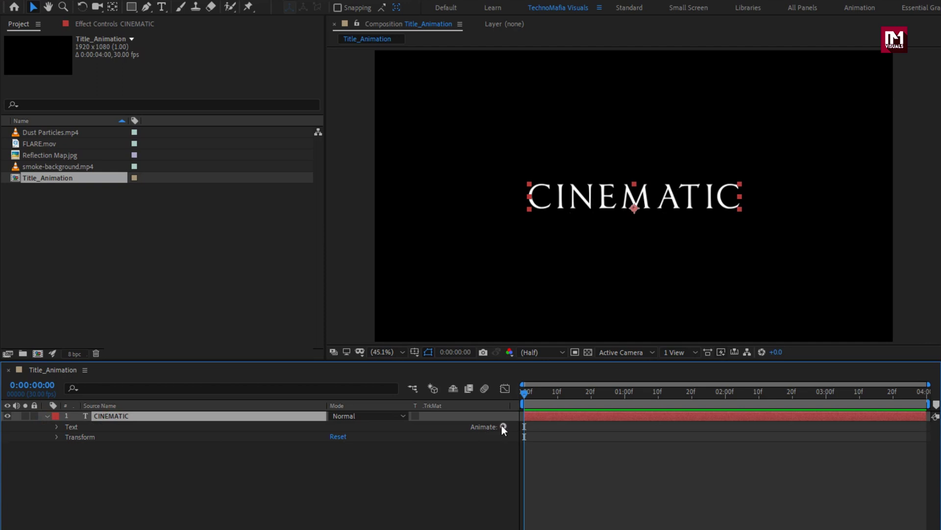
{"action": "left_click_drag", "start_coordinate": [325, 405], "coordinate": [167, 405]}
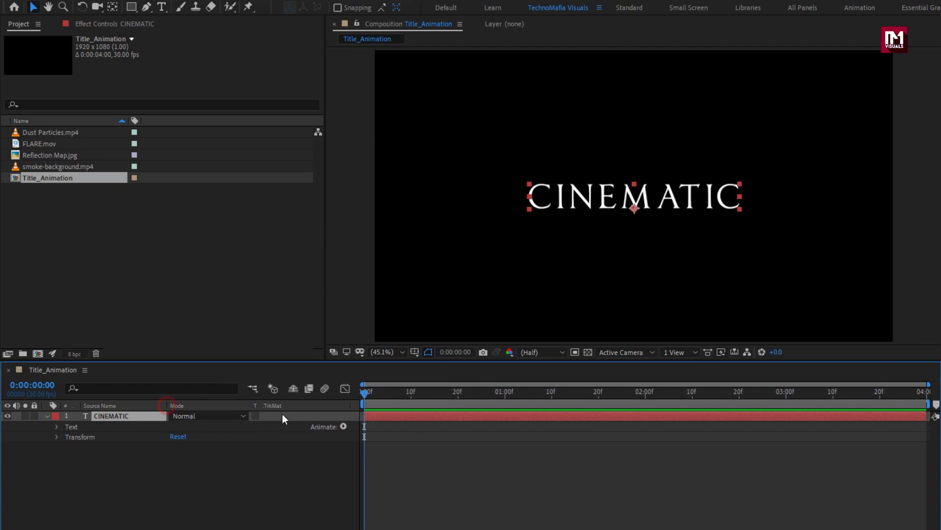
{"action": "left_click", "coordinate": [344, 427]}
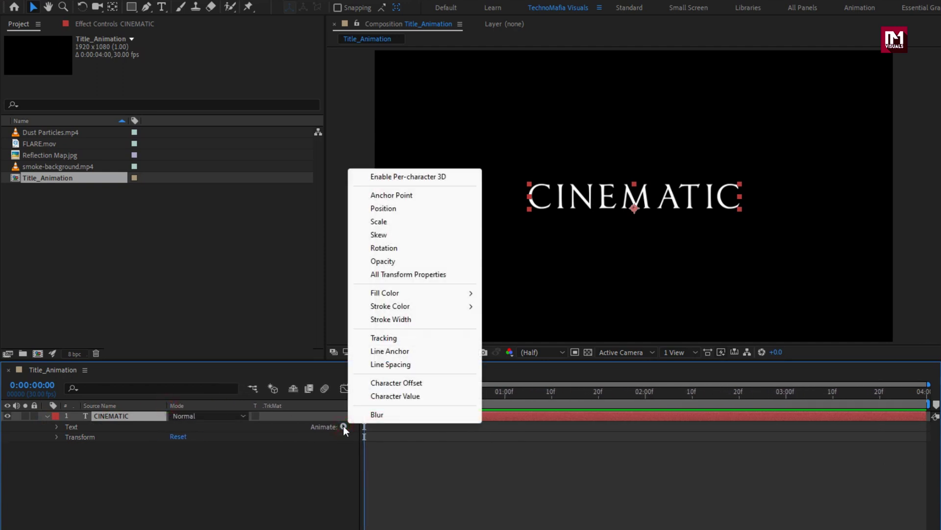
{"action": "left_click", "coordinate": [383, 261]}
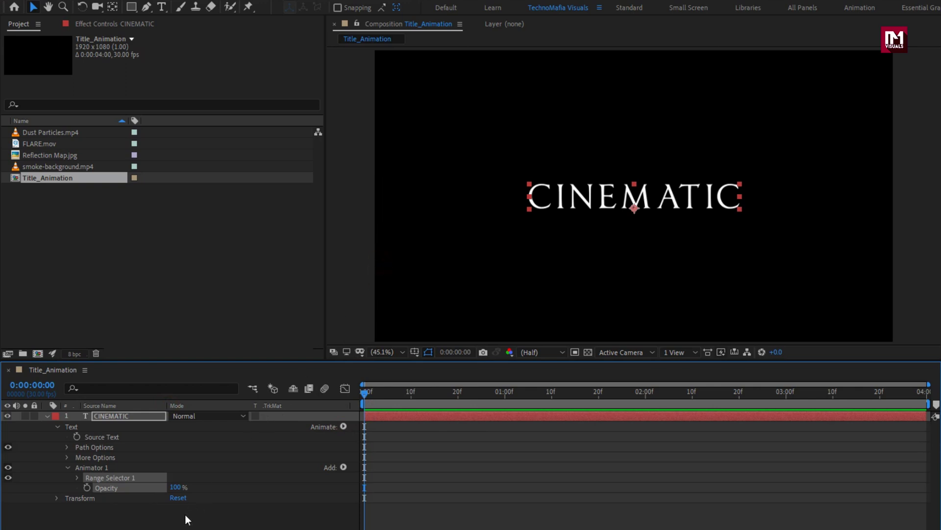
{"action": "left_click_drag", "start_coordinate": [175, 487], "coordinate": [60, 487]}
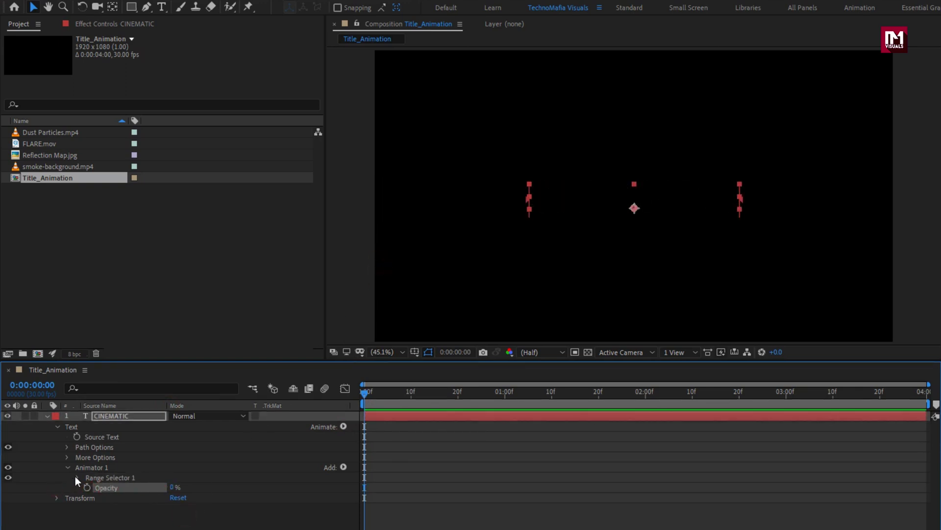
Step: Keyframe the Range Selector's Offset from -100% at 0:00:00:00 to 100% at 0:00:02:00 and preview the reveal
{"action": "left_click", "coordinate": [77, 477]}
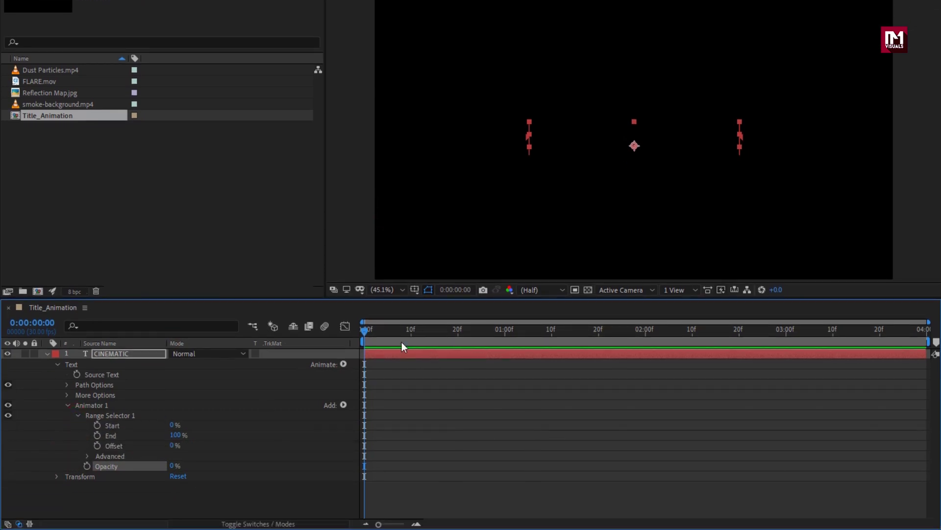
{"action": "left_click", "coordinate": [97, 445]}
{"action": "left_click_drag", "start_coordinate": [170, 446], "coordinate": [80, 450]}
{"action": "left_click_drag", "start_coordinate": [429, 339], "coordinate": [645, 335]}
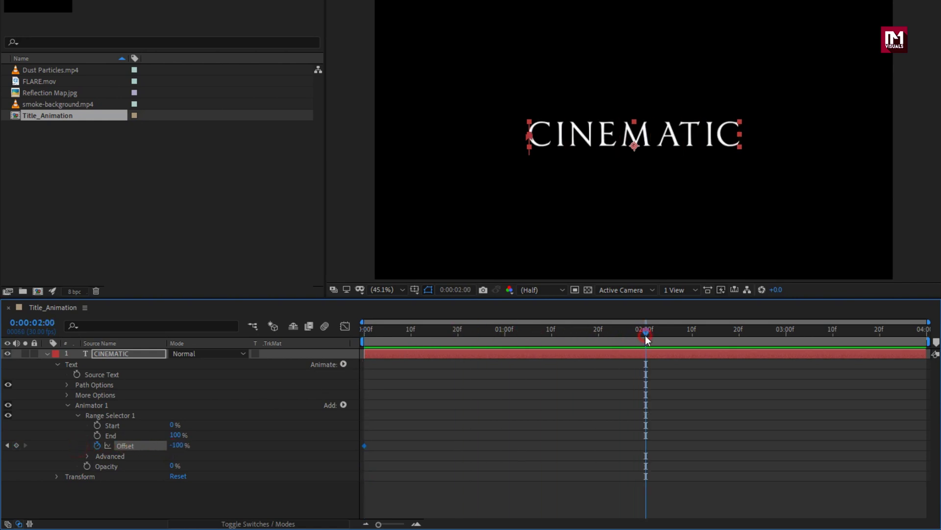
{"action": "left_click_drag", "start_coordinate": [176, 445], "coordinate": [326, 448]}
{"action": "left_click_drag", "start_coordinate": [367, 332], "coordinate": [514, 340]}
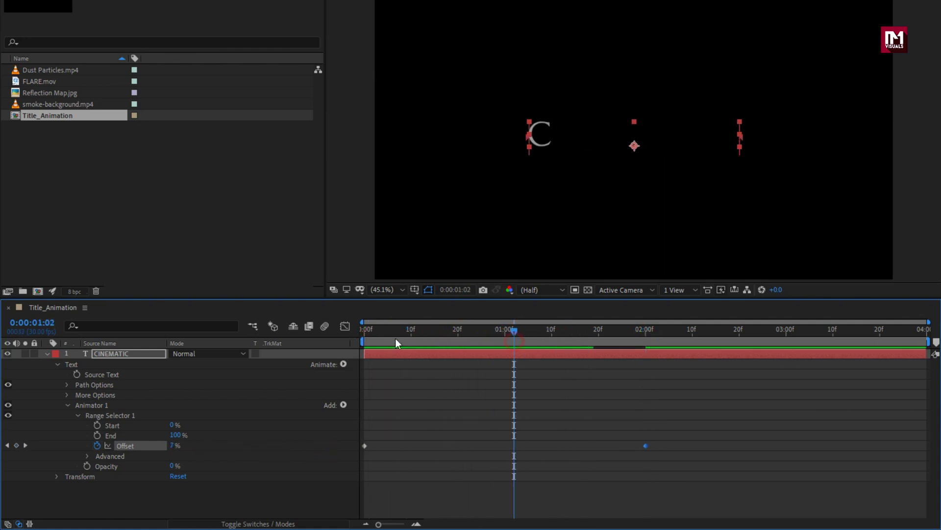
Step: Set the Range Selector's shape to Ramp Up and turn on Randomize Order, previewing the letter reveal
{"action": "left_click", "coordinate": [87, 455]}
{"action": "scroll", "coordinate": [85, 455], "scroll_direction": "down", "scroll_amount": 3}
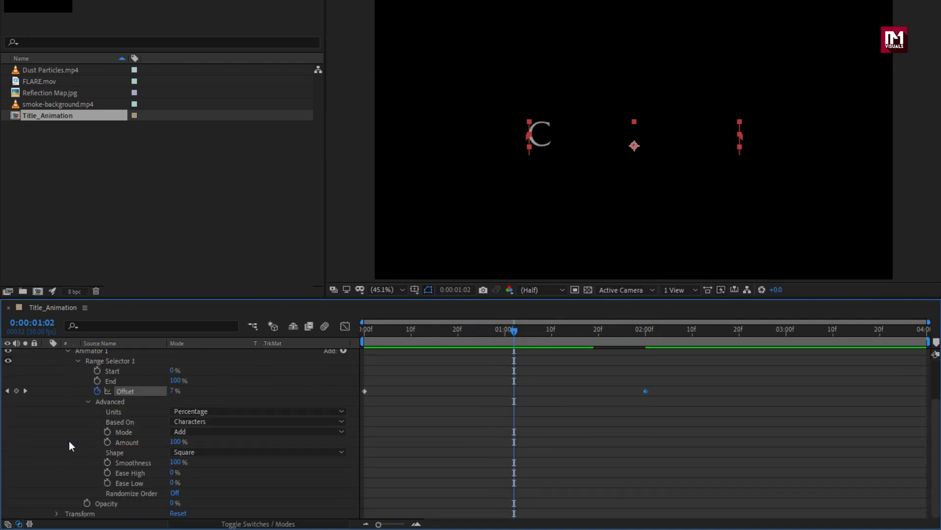
{"action": "left_click", "coordinate": [248, 455]}
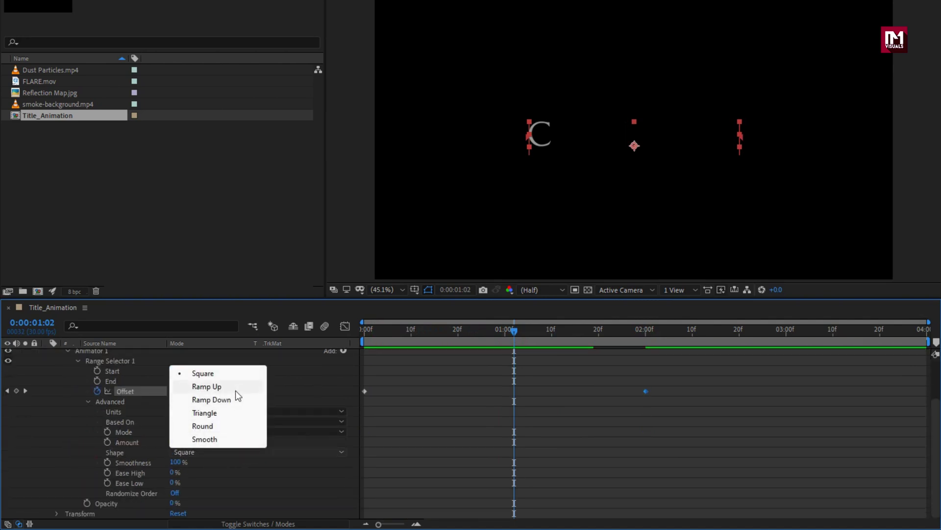
{"action": "left_click", "coordinate": [235, 391]}
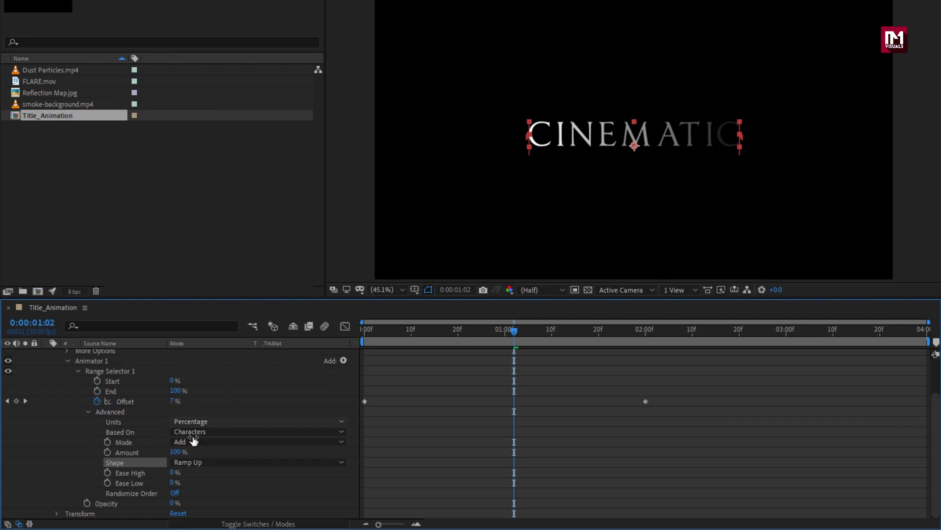
{"action": "left_click", "coordinate": [177, 493]}
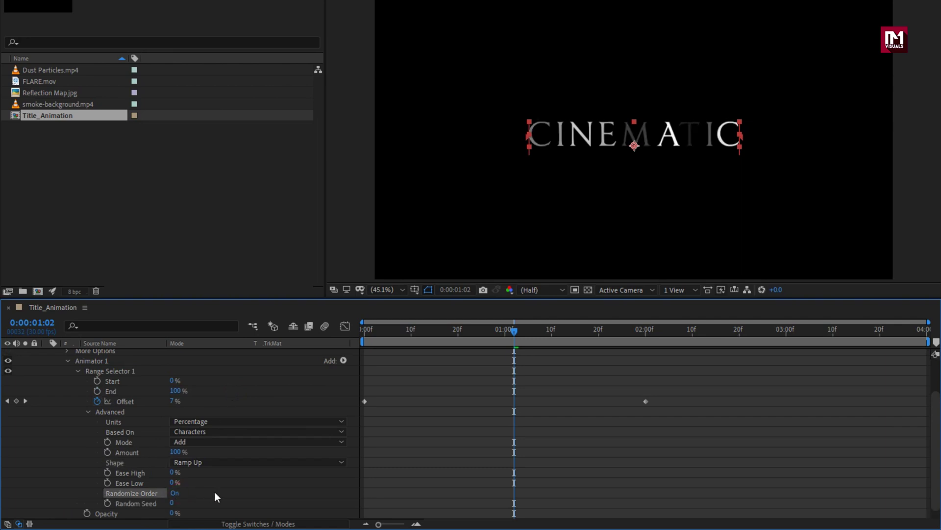
{"action": "left_click_drag", "start_coordinate": [377, 330], "coordinate": [692, 332]}
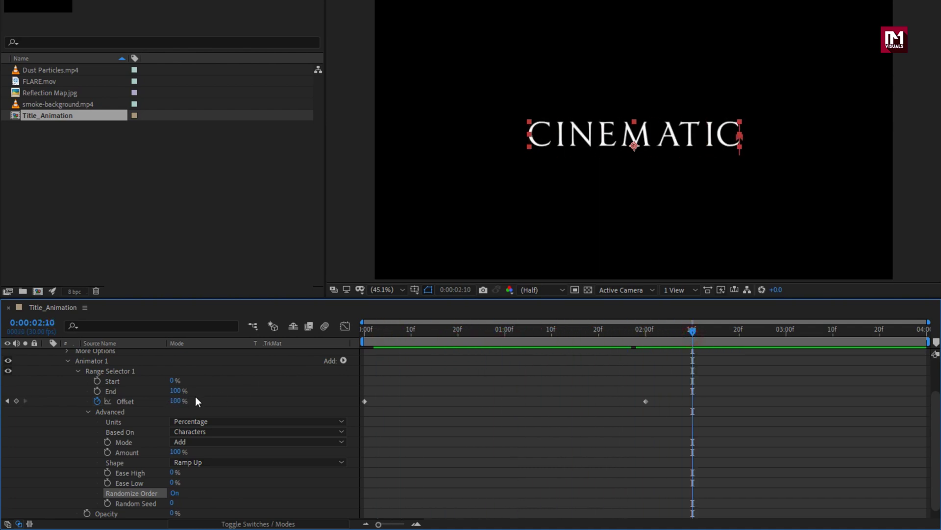
Step: Pre-compose the CINEMATIC layer into a new composition named Text
{"action": "scroll", "coordinate": [206, 395], "scroll_direction": "up", "scroll_amount": 3}
{"action": "left_click", "coordinate": [47, 353]}
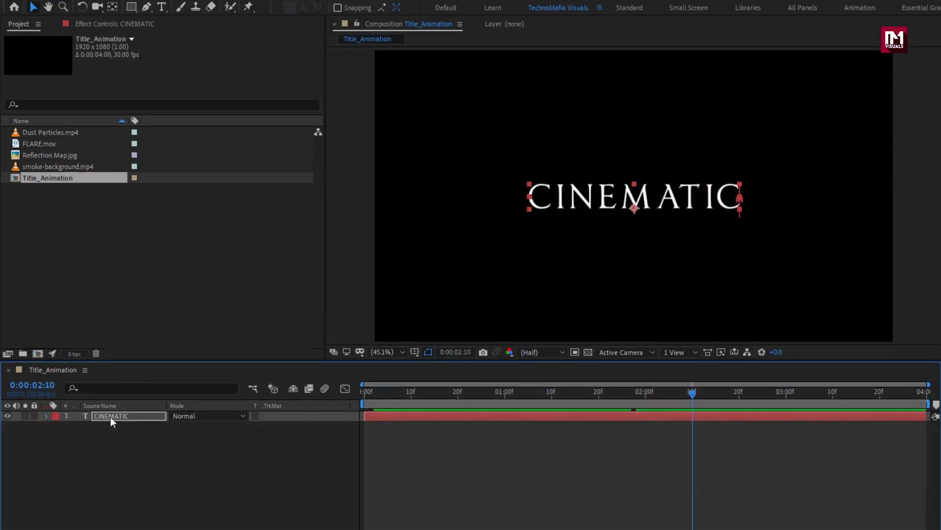
{"action": "right_click", "coordinate": [111, 416]}
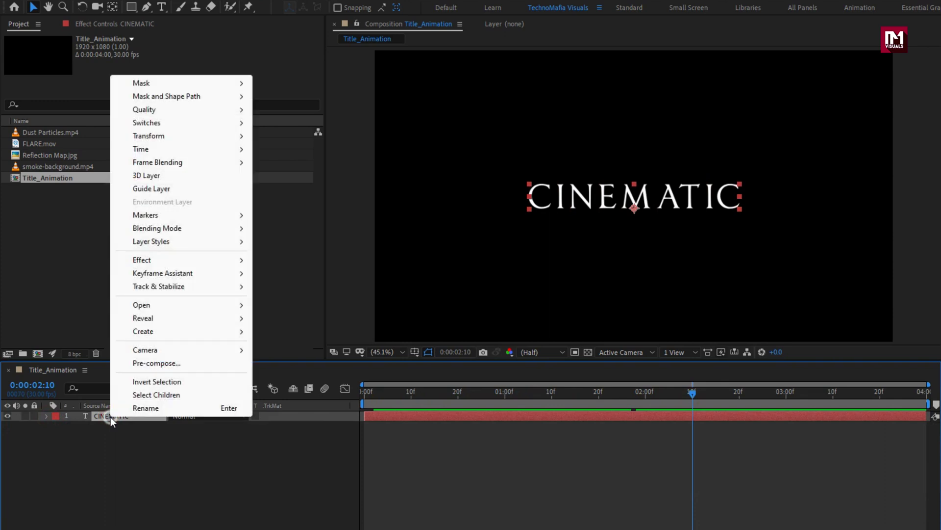
{"action": "left_click", "coordinate": [134, 362]}
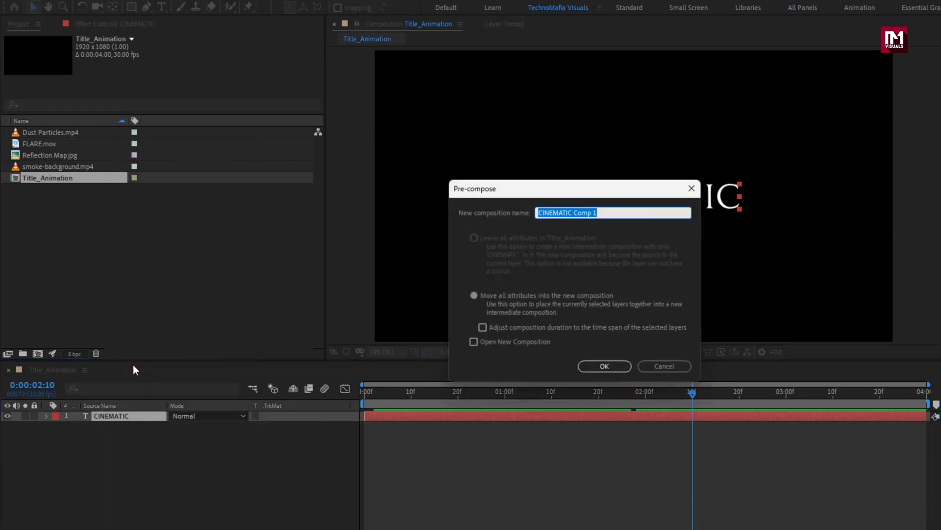
{"action": "type", "text": "Text"}
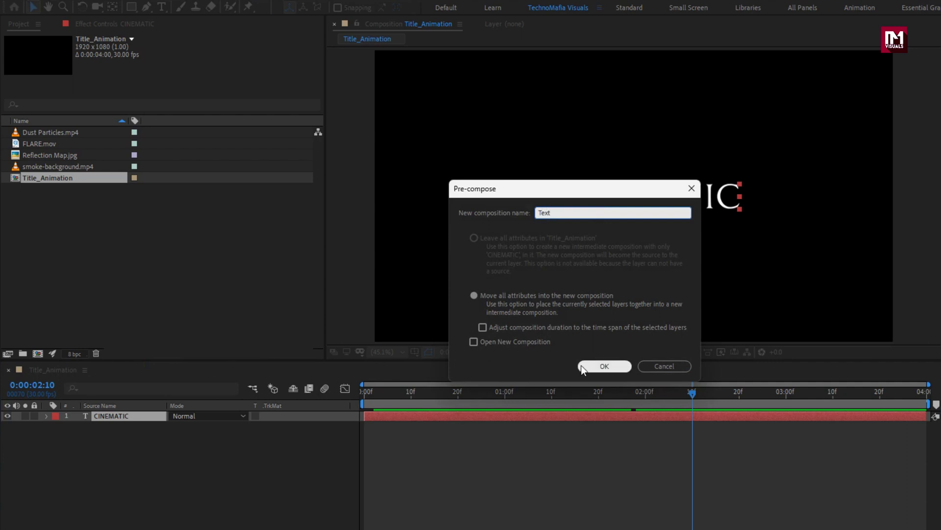
{"action": "left_click", "coordinate": [584, 366]}
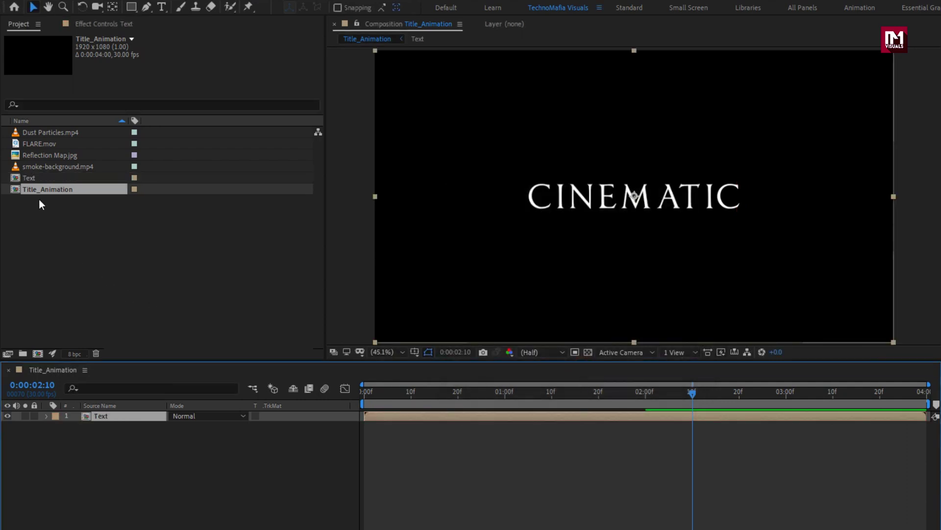
Step: Add Reflection Map.jpg above the Text layer and set its scale to 50%
{"action": "left_click_drag", "start_coordinate": [38, 154], "coordinate": [138, 411]}
{"action": "key", "text": "s"}
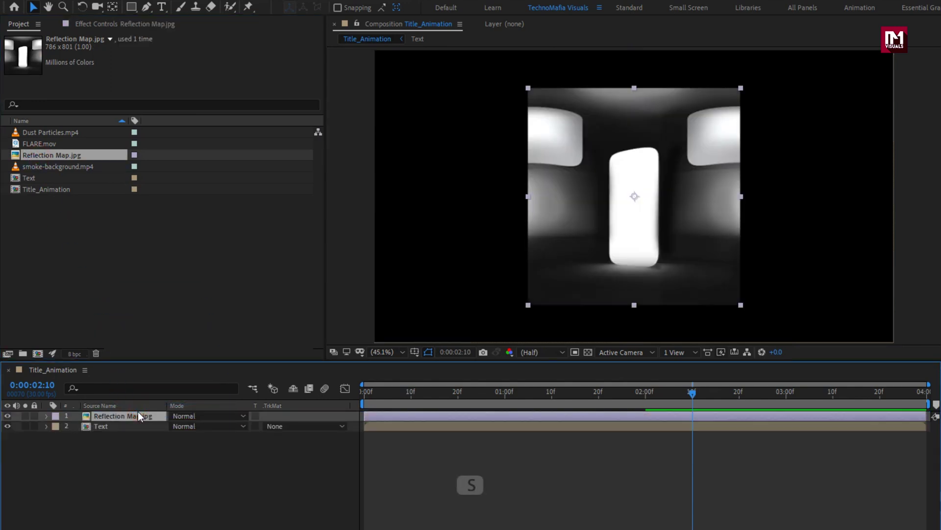
{"action": "left_click", "coordinate": [207, 426]}
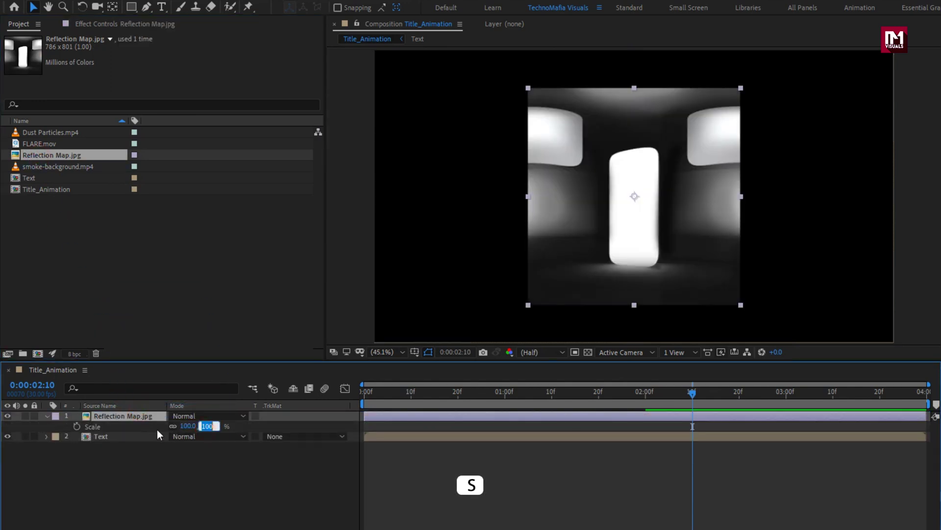
{"action": "type", "text": "50"}
{"action": "key", "text": "Return"}
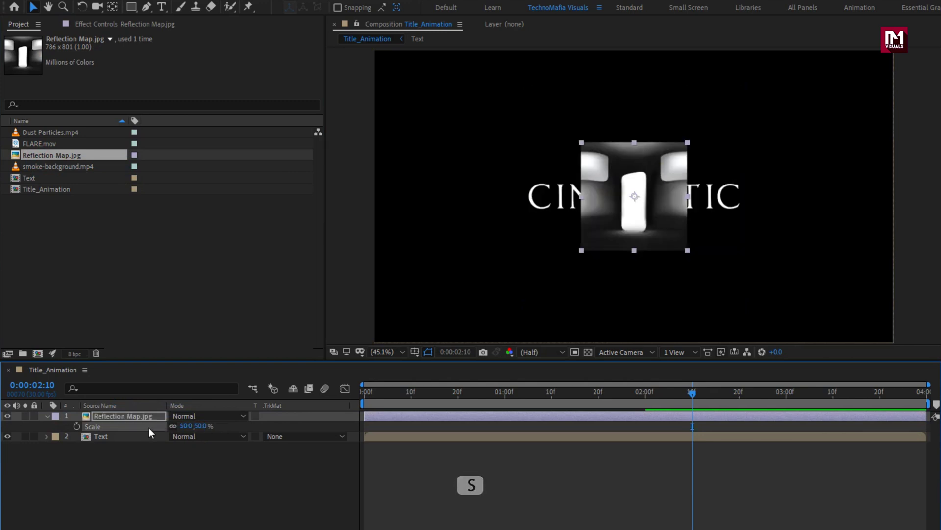
{"action": "left_click", "coordinate": [48, 415]}
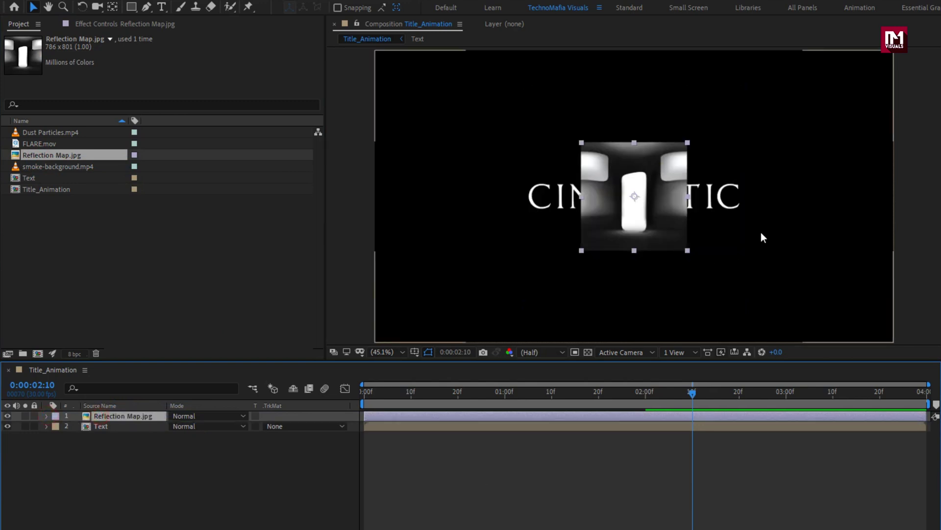
Step: Find the Motion Tile effect and apply it to the Reflection Map.jpg layer
{"action": "left_click", "coordinate": [878, 39]}
{"action": "type", "text": "m"}
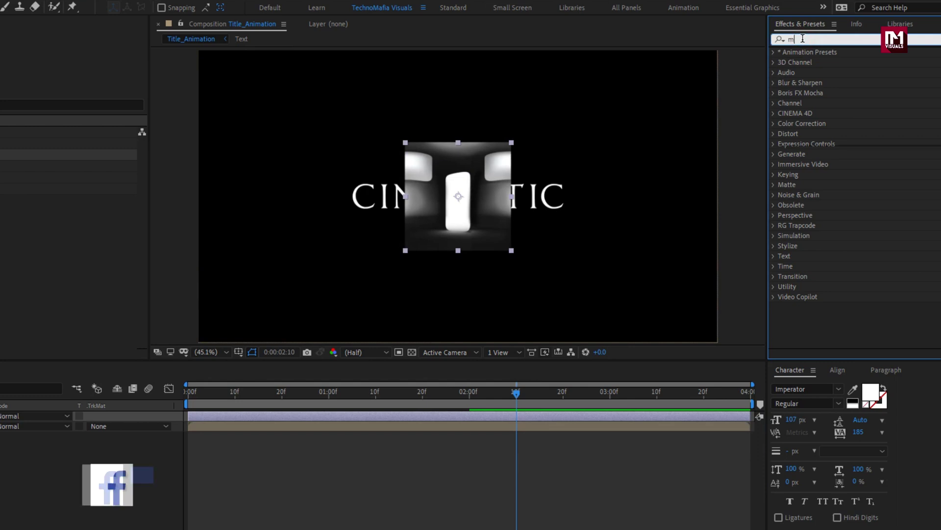
{"action": "type", "text": "otio"}
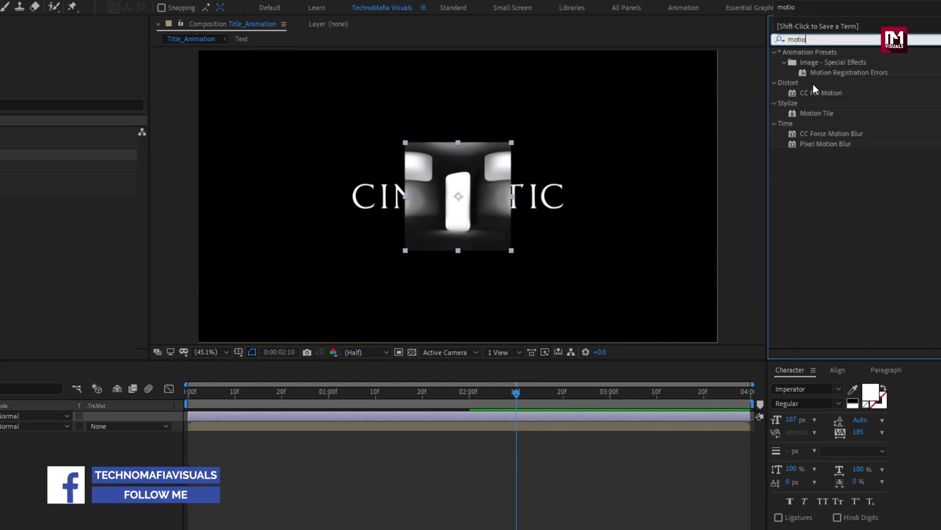
{"action": "left_click", "coordinate": [823, 114]}
{"action": "left_click_drag", "start_coordinate": [822, 116], "coordinate": [466, 177]}
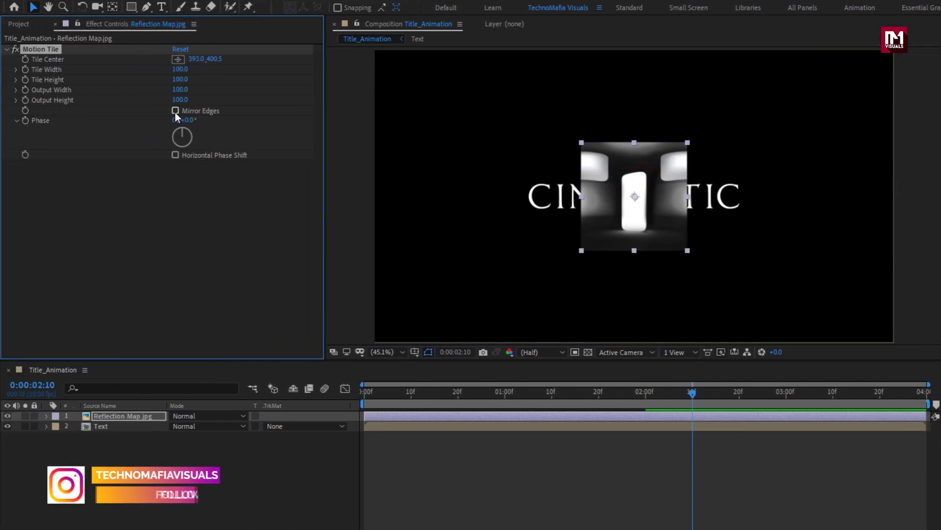
Step: Turn on Mirror Edges in Motion Tile and set Output Width to 490 and Output Height to 290
{"action": "left_click", "coordinate": [175, 111]}
{"action": "left_click", "coordinate": [173, 91]}
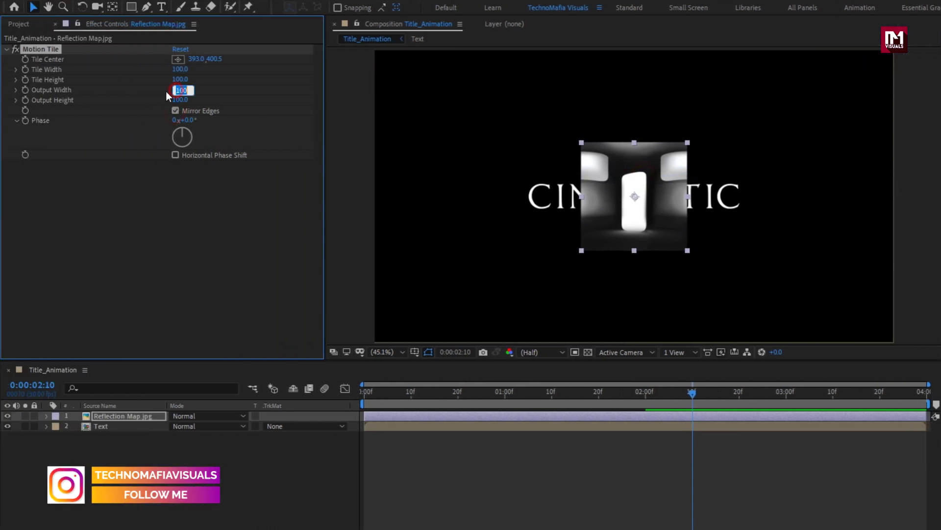
{"action": "type", "text": "500"}
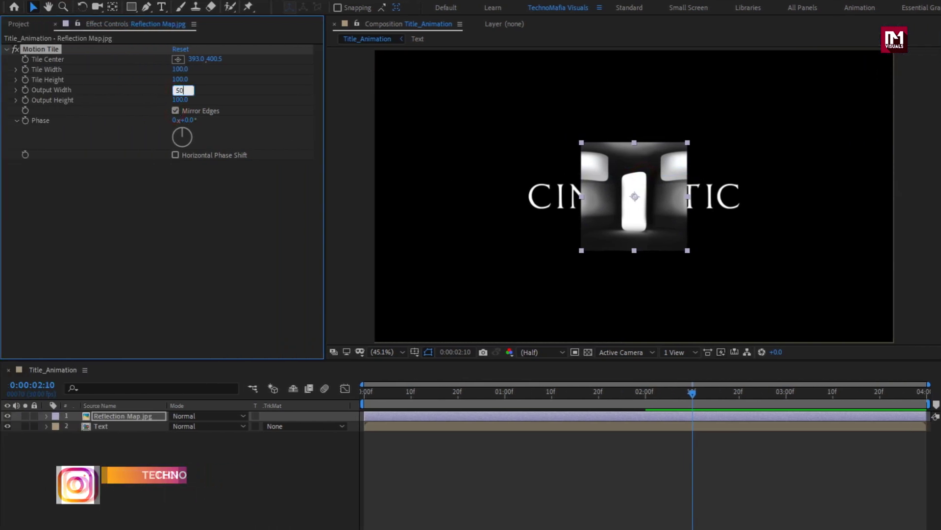
{"action": "key", "text": "Return"}
{"action": "mouse_move", "coordinate": [177, 103]}
{"action": "left_mouse_down"}
{"action": "mouse_move", "coordinate": [187, 100]}
{"action": "mouse_move", "coordinate": [177, 91]}
{"action": "left_mouse_up"}
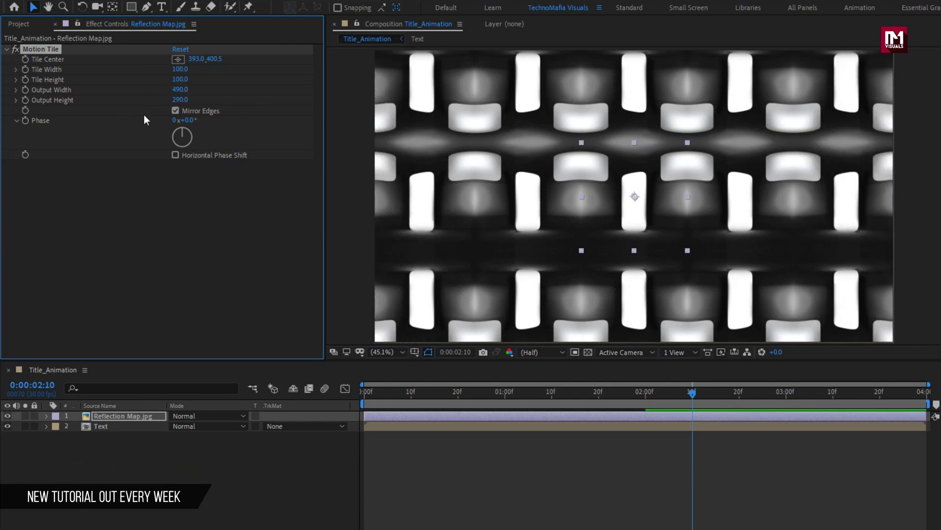
Step: Keyframe Motion Tile's Tile Center from 393.0, 400.5 at 0:00:00:00 to 2307.0, 400.5 at 0:00:03:29 and preview the movement
{"action": "left_click", "coordinate": [362, 392]}
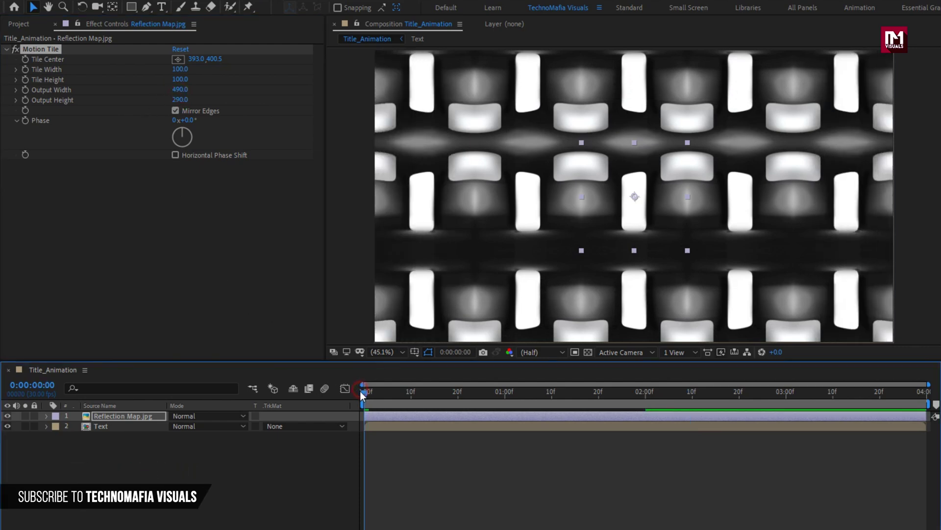
{"action": "key", "text": "space"}
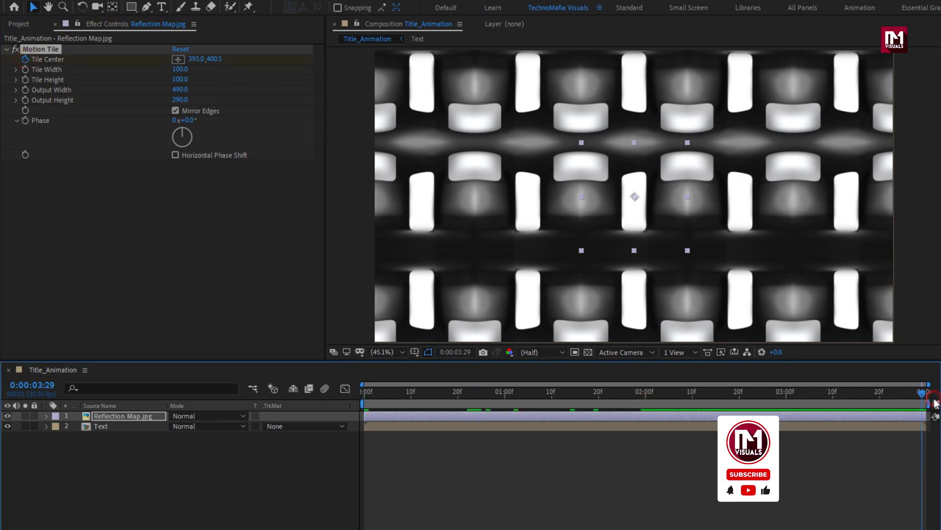
{"action": "left_click_drag", "start_coordinate": [196, 59], "coordinate": [790, 62]}
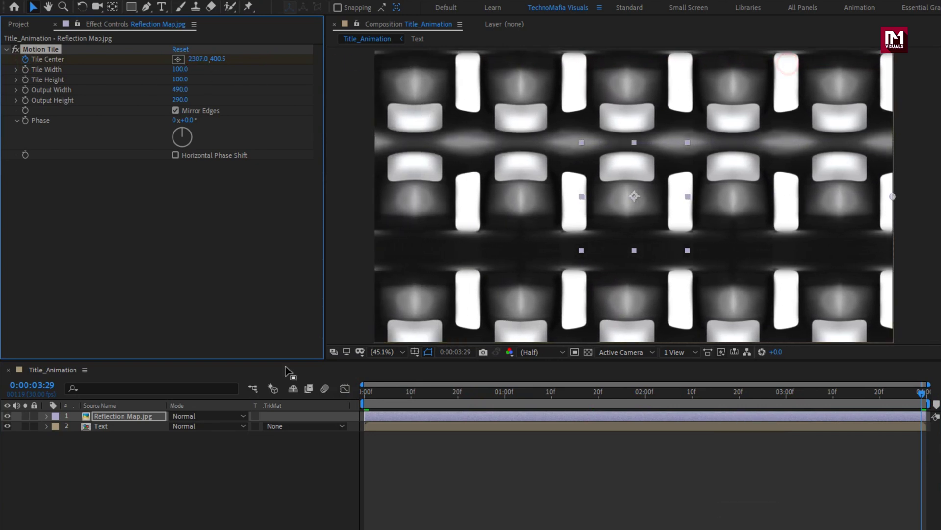
{"action": "left_click_drag", "start_coordinate": [364, 394], "coordinate": [506, 386]}
Step: Pre-compose the Reflection Map.jpg layer as Reflection, moving all attributes into the new composition
{"action": "right_click", "coordinate": [128, 417]}
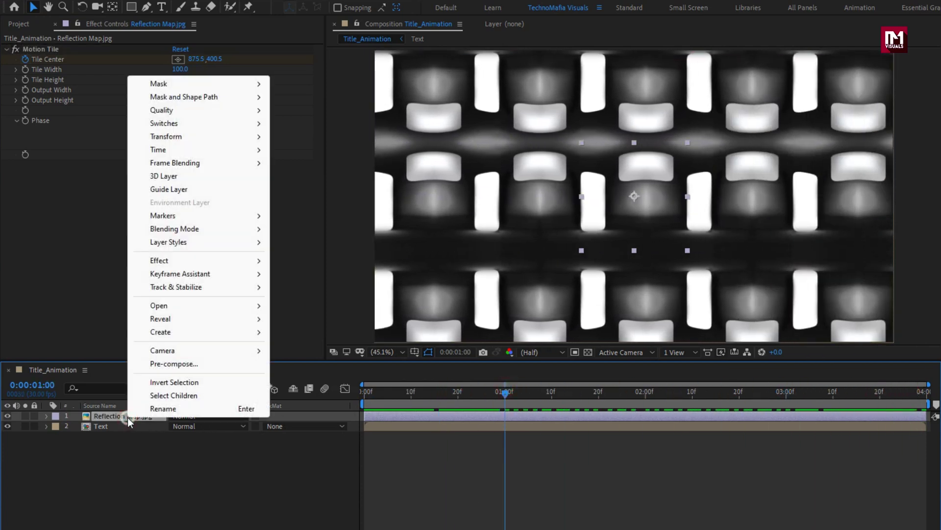
{"action": "left_click", "coordinate": [151, 362]}
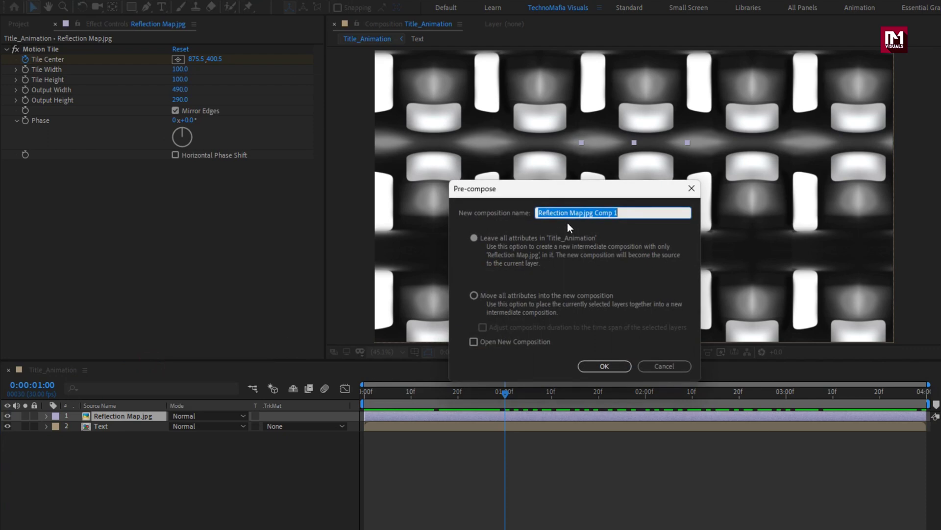
{"action": "left_click_drag", "start_coordinate": [568, 212], "coordinate": [692, 213]}
{"action": "key", "text": "BackSpace"}
{"action": "left_click", "coordinate": [502, 296]}
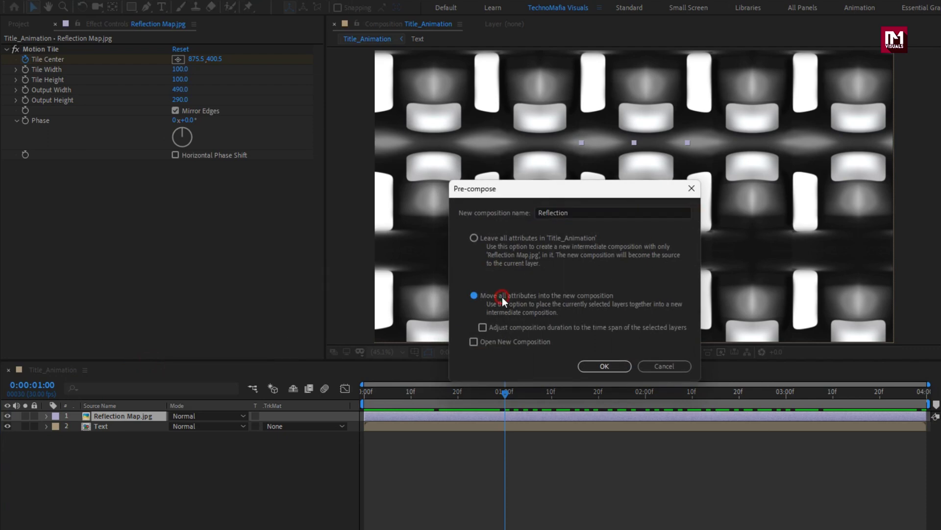
{"action": "left_click", "coordinate": [596, 365]}
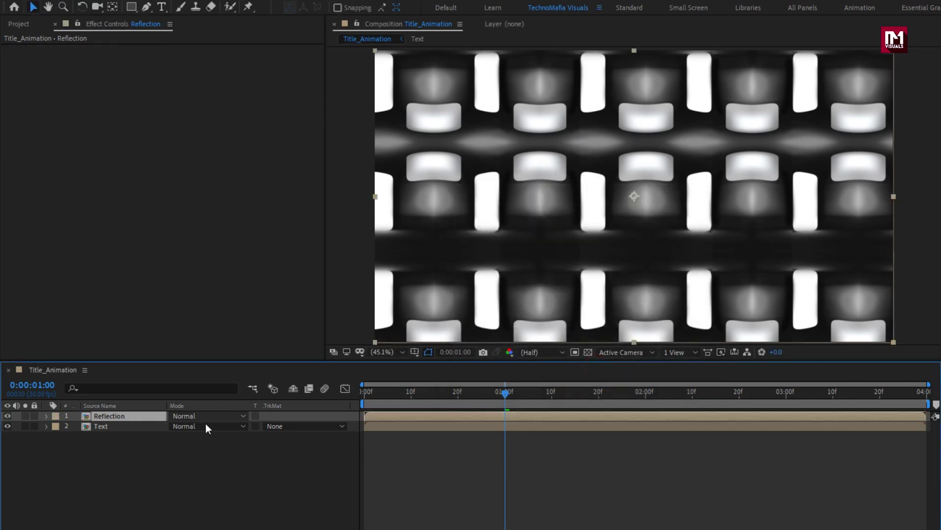
Step: Duplicate the Text layer, place the copy above Reflection, and set Reflection's track matte to Alpha Matte "Text"
{"action": "left_click", "coordinate": [130, 427]}
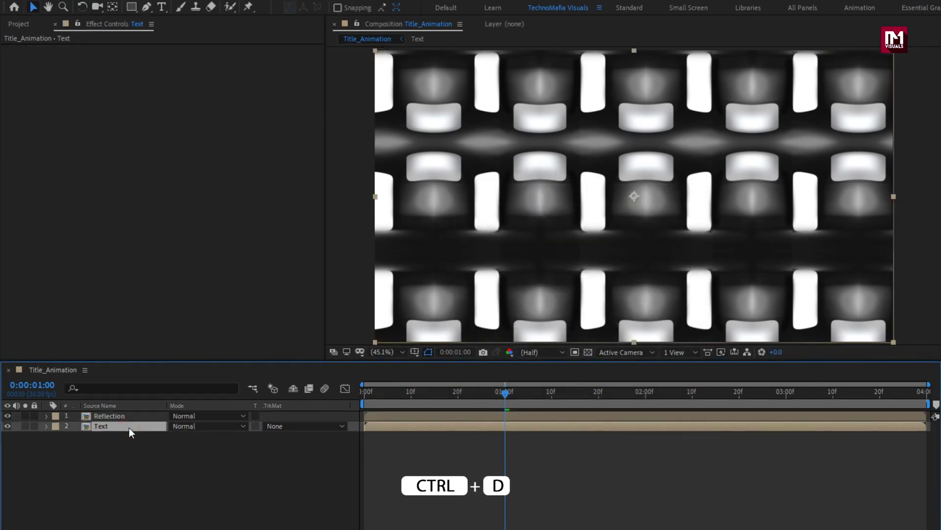
{"action": "key", "text": "ctrl+d"}
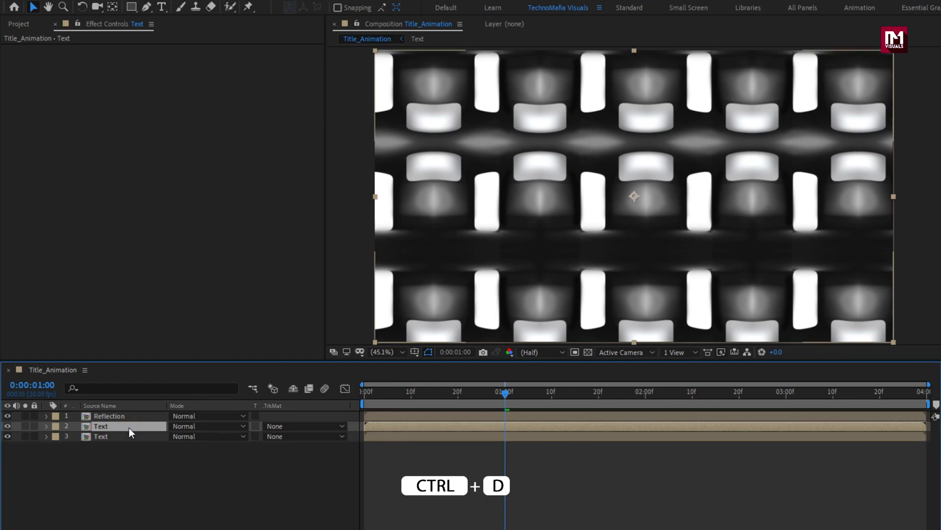
{"action": "left_click_drag", "start_coordinate": [128, 428], "coordinate": [128, 419]}
{"action": "left_click", "coordinate": [120, 426]}
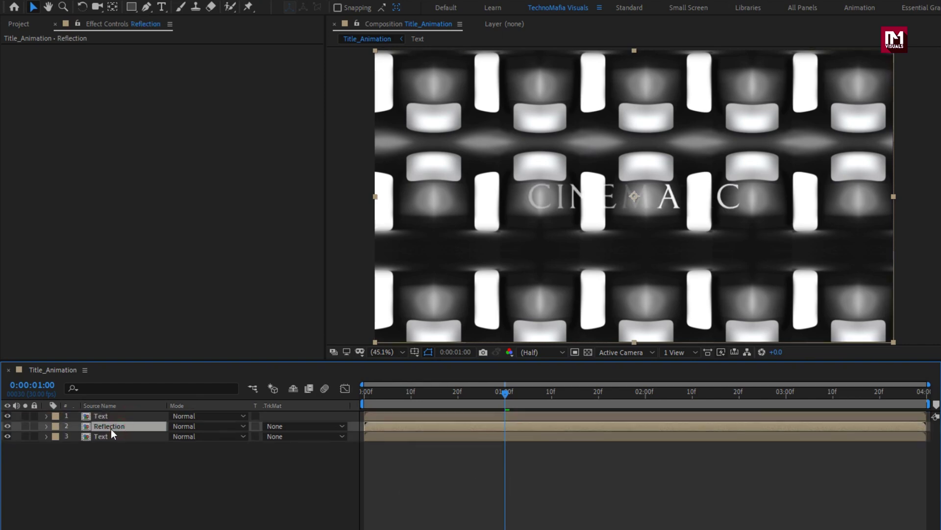
{"action": "left_click", "coordinate": [267, 426]}
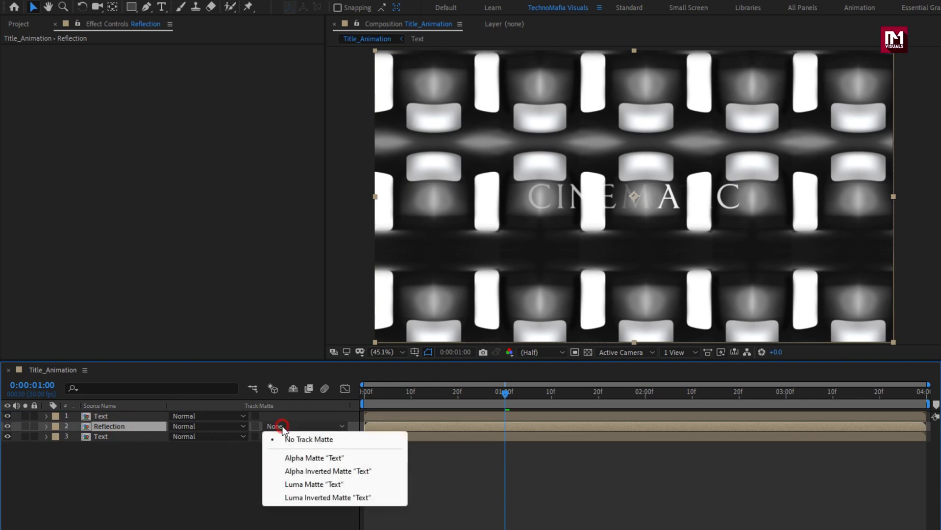
{"action": "left_click", "coordinate": [363, 457]}
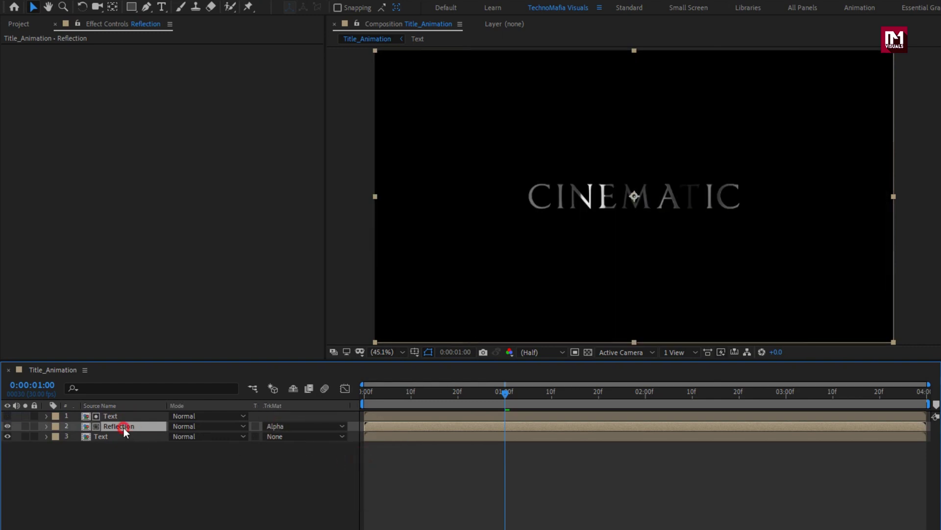
Step: Find the CC Glass effect and apply it to the Reflection layer
{"action": "left_click", "coordinate": [816, 40]}
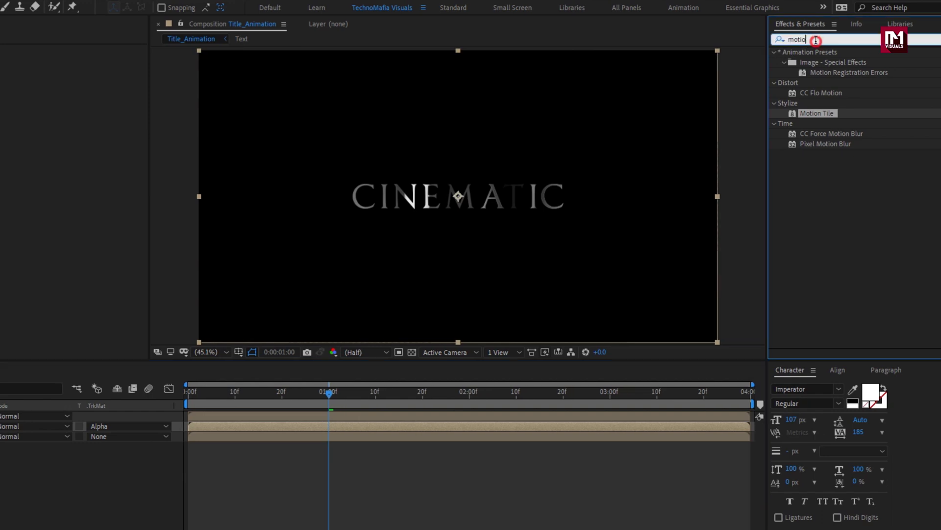
{"action": "left_click", "coordinate": [779, 40]}
{"action": "type", "text": "cc gl"}
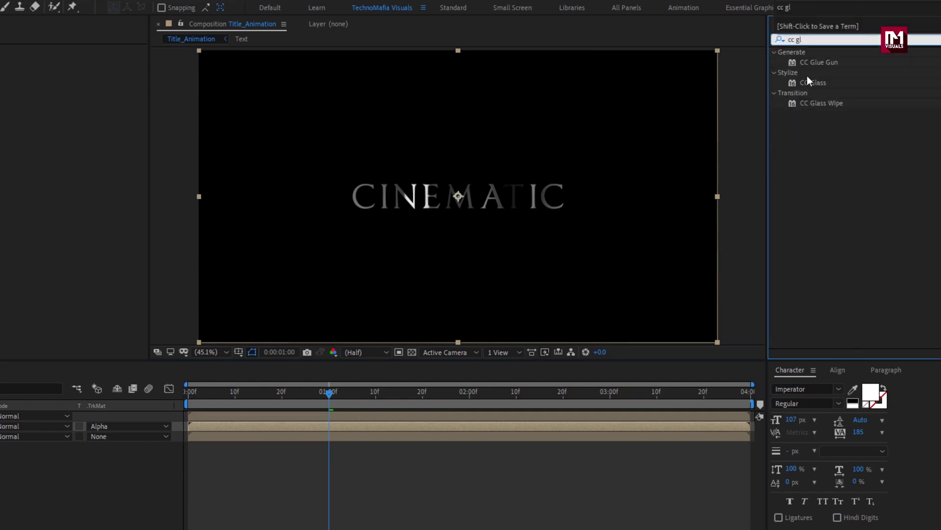
{"action": "double_click", "coordinate": [816, 83]}
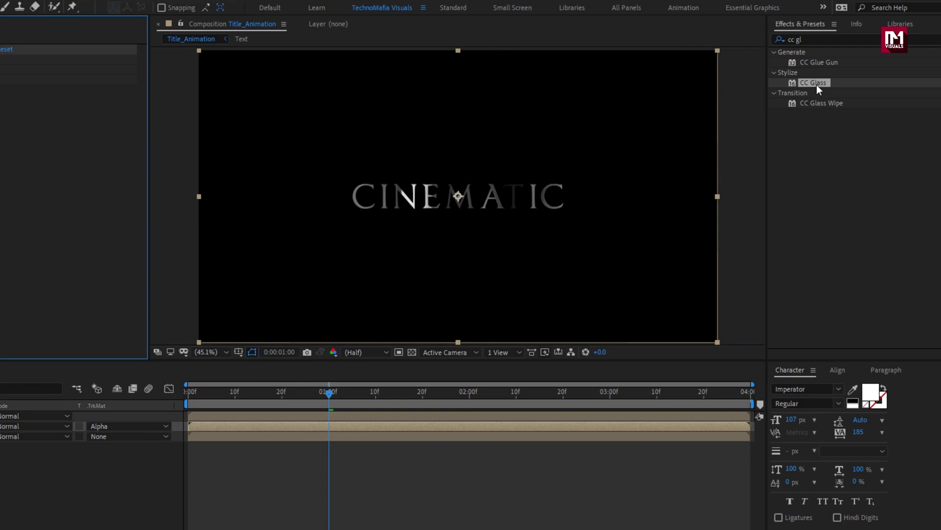
Step: Set CC Glass's Bump Map to the 1. Text layer and its Property to Alpha
{"action": "left_click", "coordinate": [16, 59]}
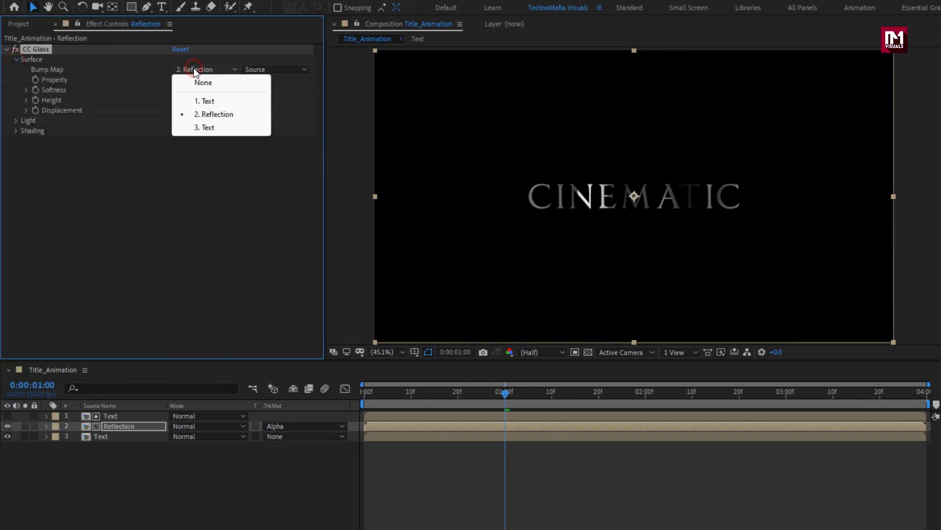
{"action": "left_click", "coordinate": [230, 100]}
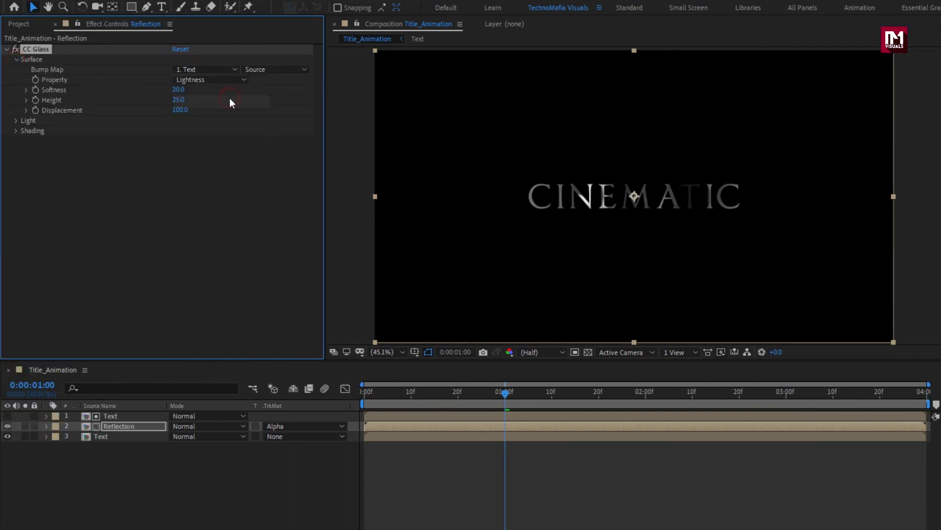
{"action": "left_click", "coordinate": [211, 81]}
{"action": "left_click", "coordinate": [211, 131]}
Step: Set CC Glass's Softness to 50, Height to 50 and Displacement to -300
{"action": "left_click", "coordinate": [177, 91]}
{"action": "type", "text": "50"}
{"action": "left_click", "coordinate": [179, 100]}
{"action": "type", "text": "50"}
{"action": "key", "text": "Return"}
{"action": "left_click", "coordinate": [175, 110]}
{"action": "type", "text": "-3"}
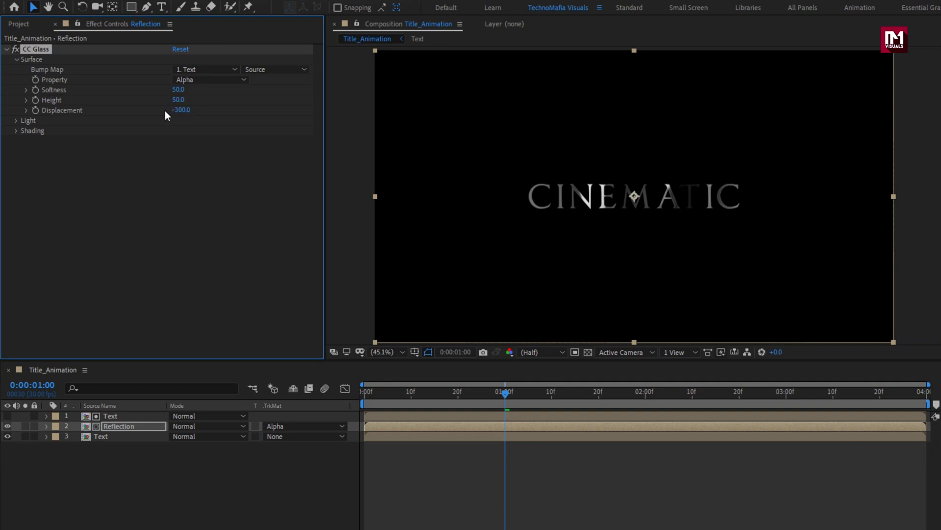
Step: Find the CC Blobbylize effect and apply it to the Reflection layer
{"action": "left_click", "coordinate": [814, 41]}
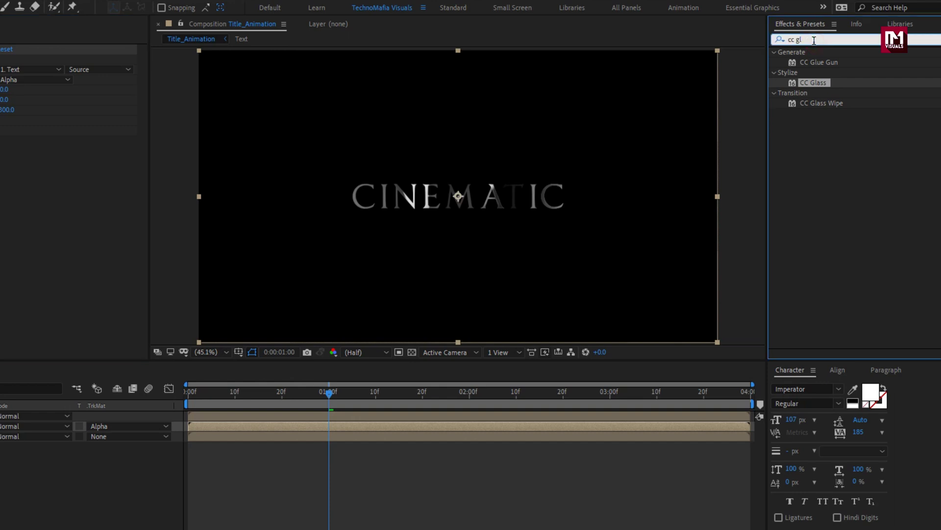
{"action": "key", "text": "BackSpace"}
{"action": "key", "text": "BackSpace"}
{"action": "type", "text": "blb"}
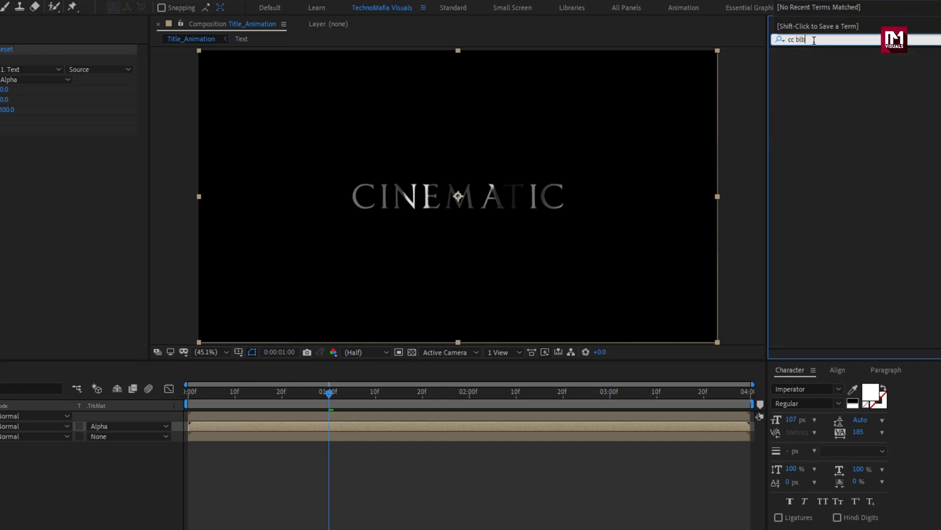
{"action": "left_click", "coordinate": [819, 62]}
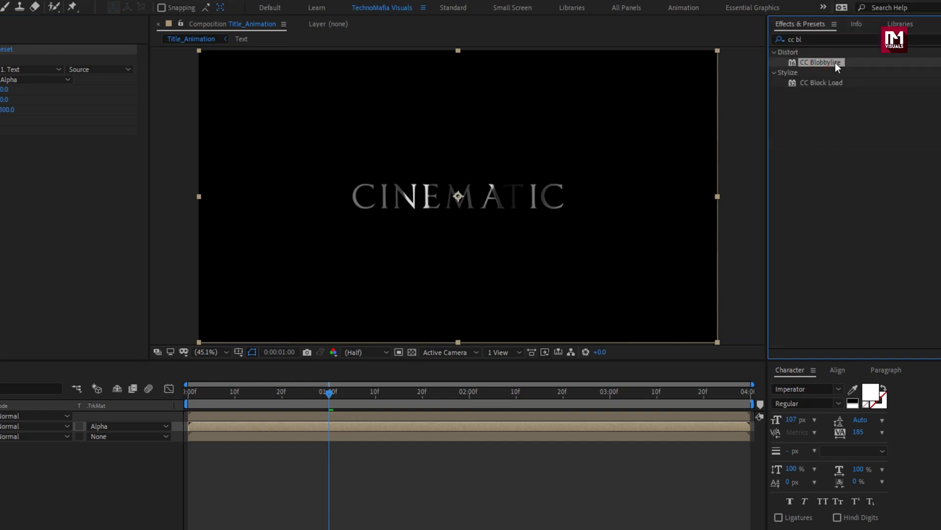
{"action": "double_click", "coordinate": [835, 63]}
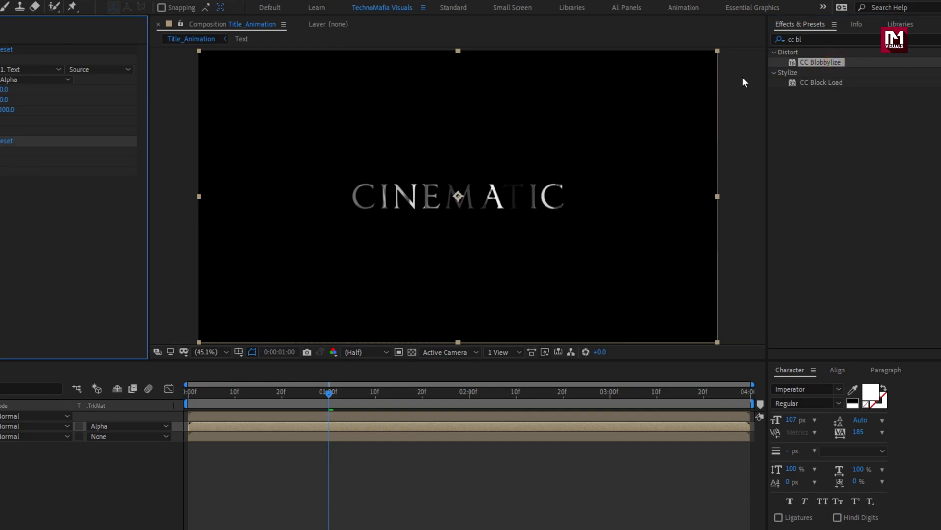
Step: Set CC Blobbylize's Blob Layer to 1. Text and its Property to Alpha, and scrub the animation to 0:00:01:24
{"action": "left_click", "coordinate": [17, 151]}
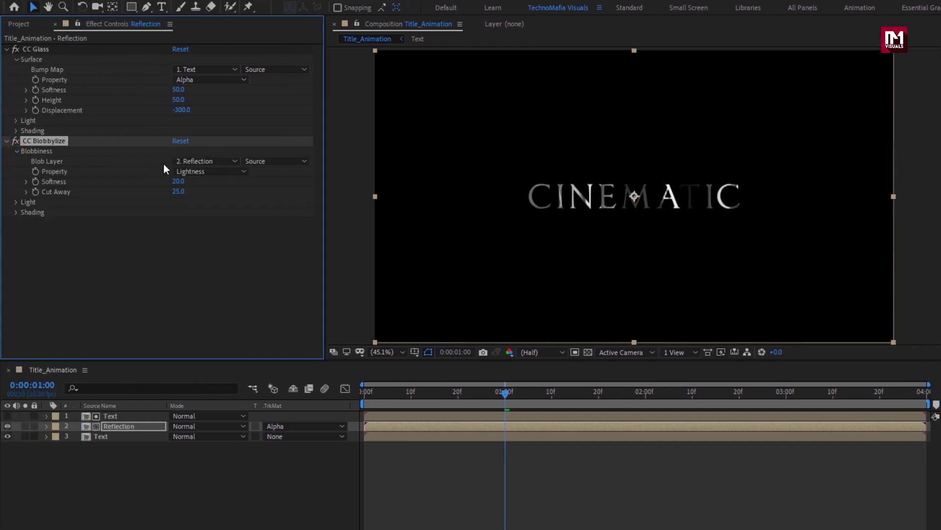
{"action": "left_click", "coordinate": [179, 161]}
{"action": "left_click", "coordinate": [231, 189]}
{"action": "left_click", "coordinate": [222, 171]}
{"action": "left_click", "coordinate": [217, 224]}
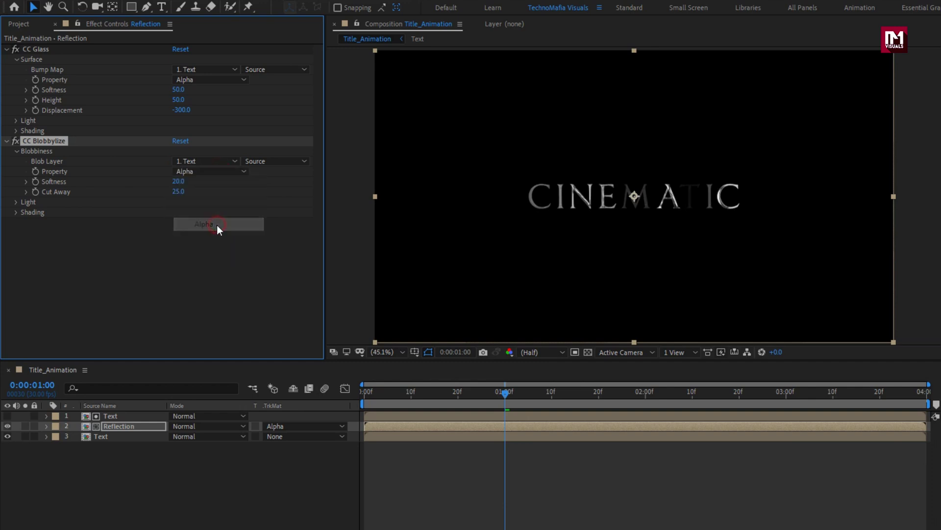
{"action": "left_click_drag", "start_coordinate": [373, 389], "coordinate": [618, 385]}
Step: Add an adjustment layer at the top of Title_Animation and apply the Curves effect to it
{"action": "left_click", "coordinate": [162, 464]}
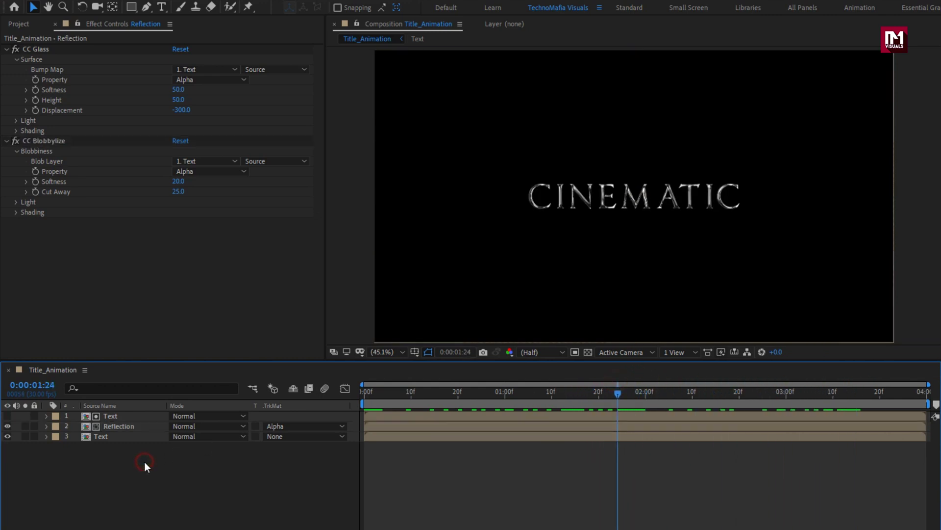
{"action": "right_click", "coordinate": [144, 461]}
{"action": "mouse_move", "coordinate": [170, 331]}
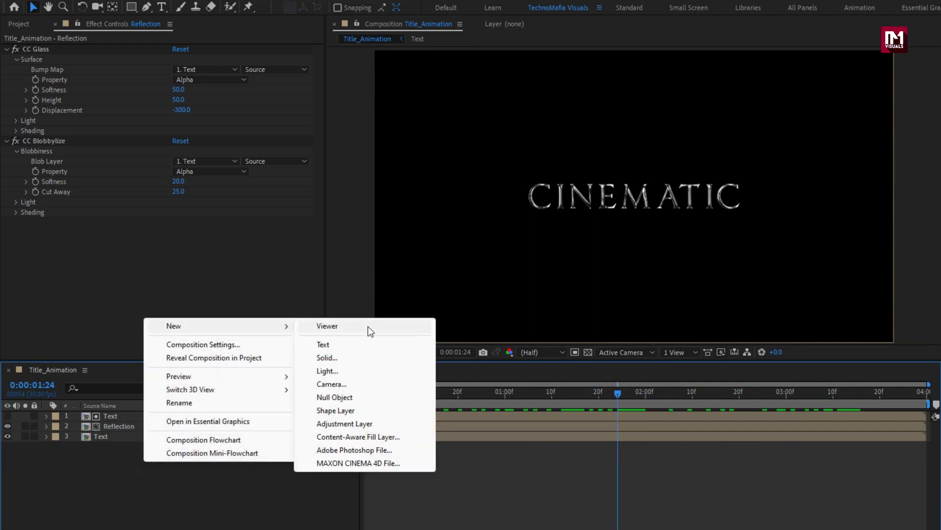
{"action": "left_click", "coordinate": [368, 423]}
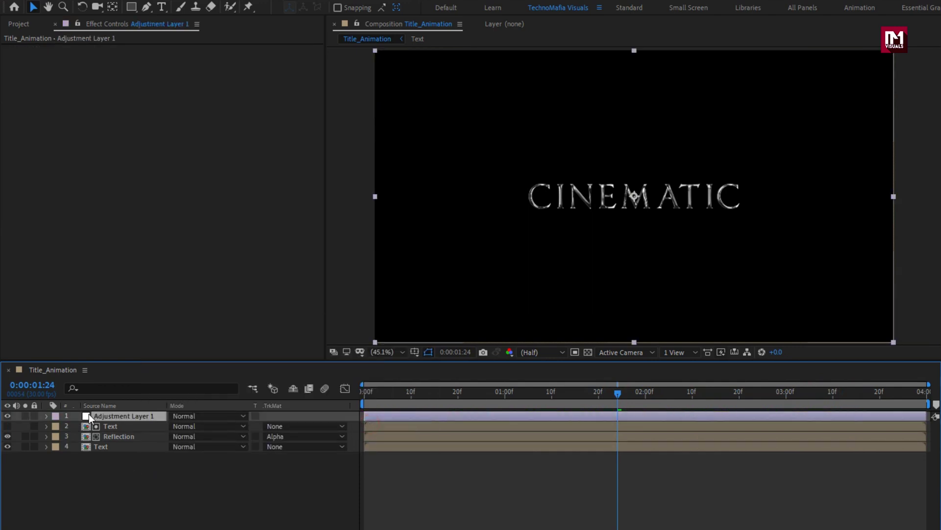
{"action": "left_click", "coordinate": [794, 42]}
{"action": "type", "text": "curv"}
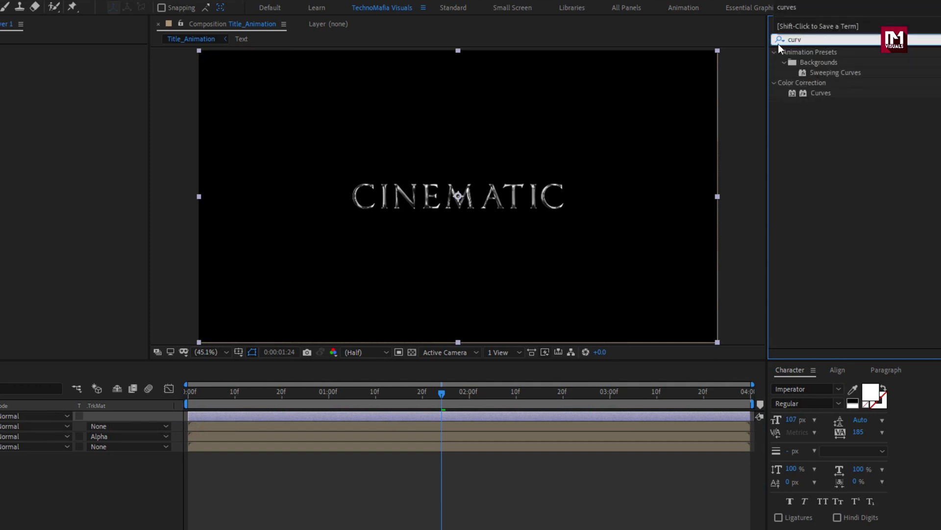
{"action": "left_click", "coordinate": [826, 94]}
{"action": "double_click", "coordinate": [826, 92]}
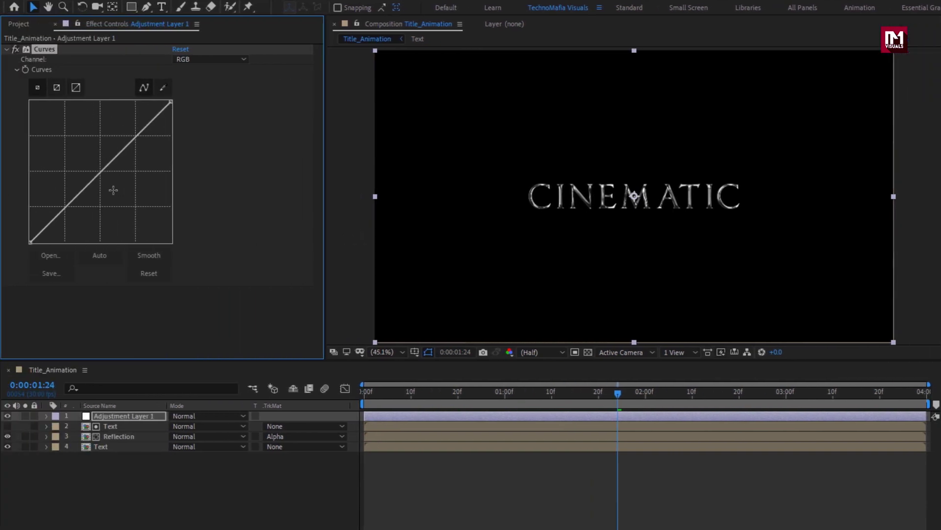
Step: Tint the title gold with Curves by raising the RGB, Red and Green midtones and lowering the Blue midtones
{"action": "left_click_drag", "start_coordinate": [100, 175], "coordinate": [89, 162]}
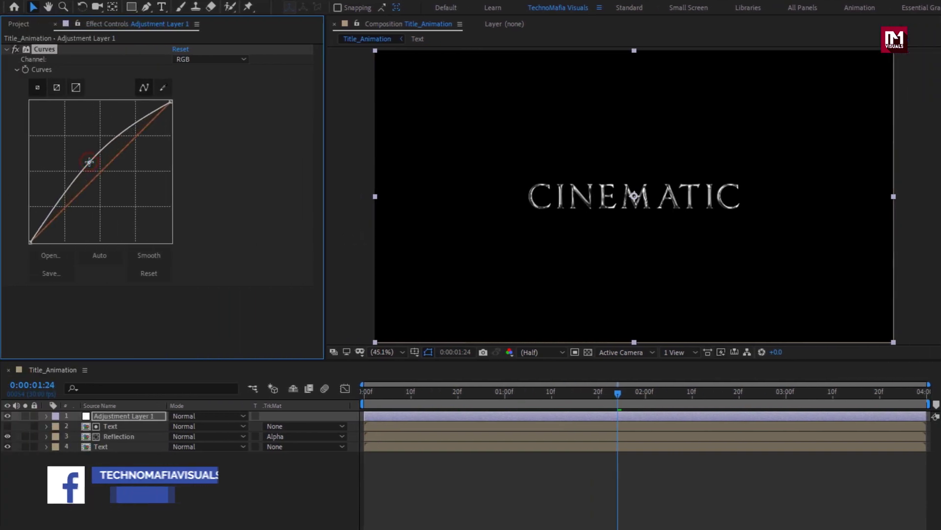
{"action": "left_click", "coordinate": [196, 60]}
{"action": "left_click", "coordinate": [202, 81]}
{"action": "left_click_drag", "start_coordinate": [109, 157], "coordinate": [85, 158]}
{"action": "left_click", "coordinate": [211, 60]}
{"action": "left_click", "coordinate": [206, 95]}
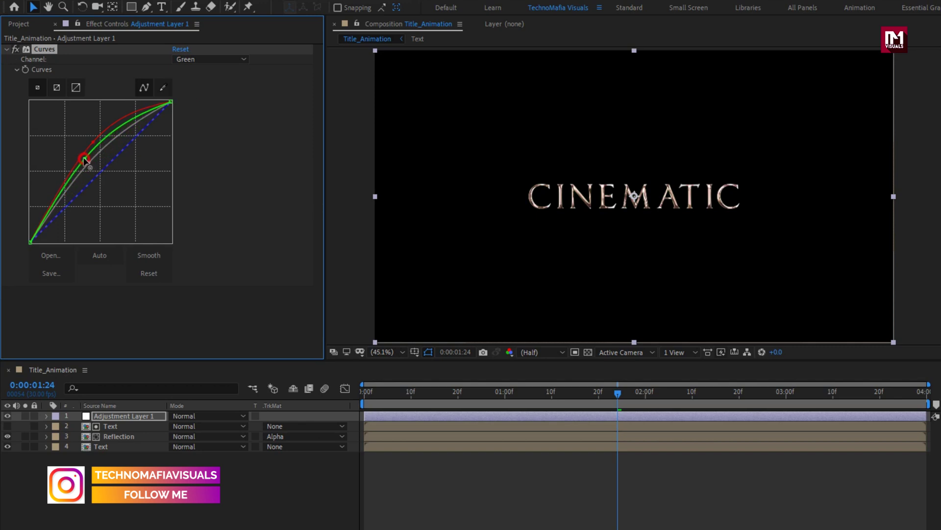
{"action": "left_click", "coordinate": [231, 59]}
{"action": "left_click", "coordinate": [216, 112]}
{"action": "left_click_drag", "start_coordinate": [108, 164], "coordinate": [111, 181]}
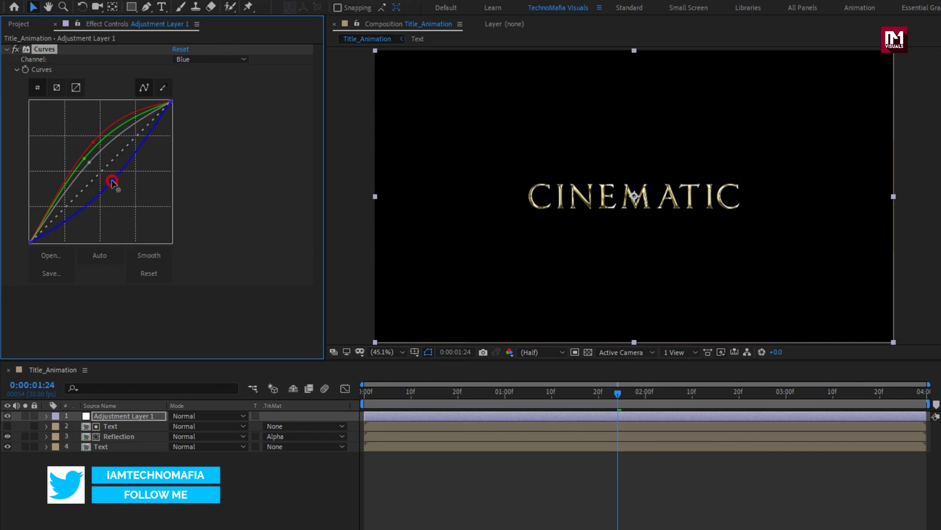
Step: Refine the gold tint by raising the Red curve further and lowering the Green curve slightly
{"action": "left_click_drag", "start_coordinate": [89, 142], "coordinate": [86, 141]}
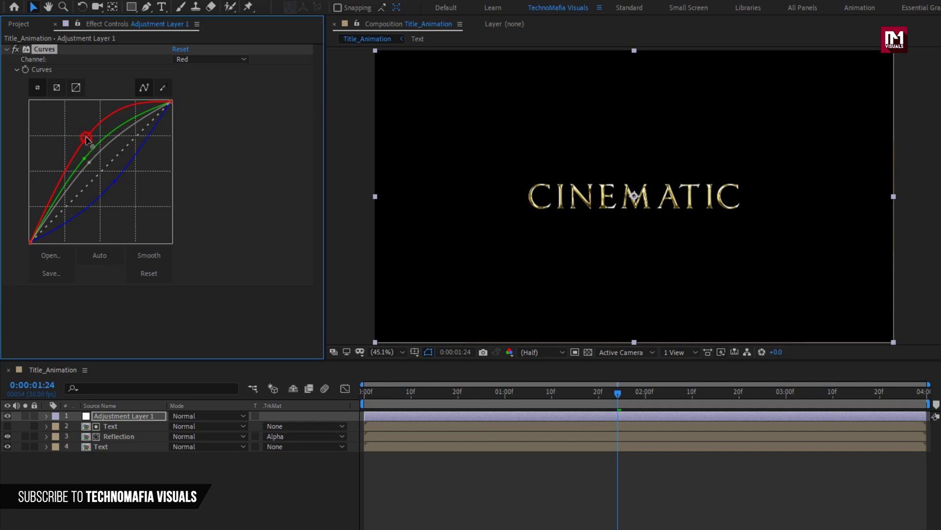
{"action": "left_click", "coordinate": [83, 160]}
{"action": "mouse_move", "coordinate": [83, 160]}
{"action": "left_mouse_down"}
{"action": "mouse_move", "coordinate": [88, 143]}
{"action": "mouse_move", "coordinate": [80, 172]}
{"action": "left_mouse_up"}
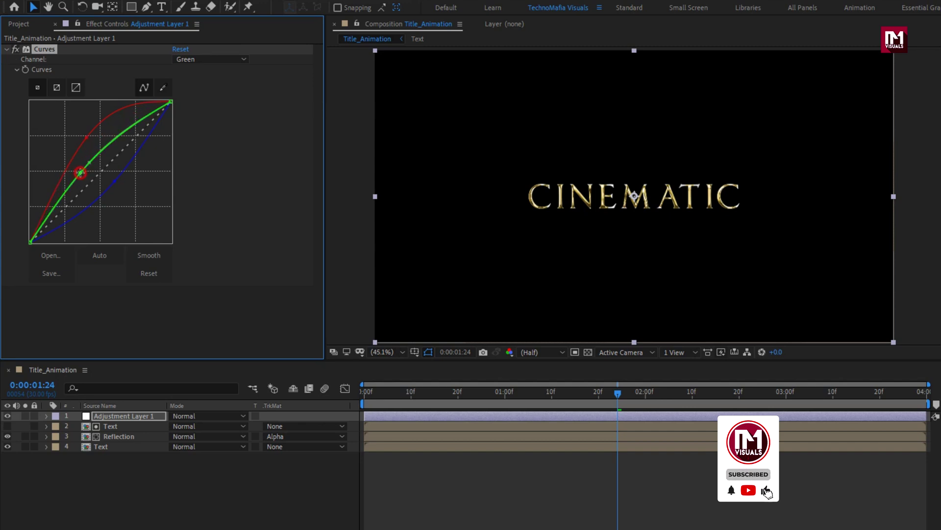
Step: Pre-compose all four layers of Title_Animation into a new composition named Golden_Text
{"action": "left_click", "coordinate": [133, 476]}
{"action": "left_click_drag", "start_coordinate": [119, 472], "coordinate": [112, 418]}
{"action": "right_click", "coordinate": [111, 417]}
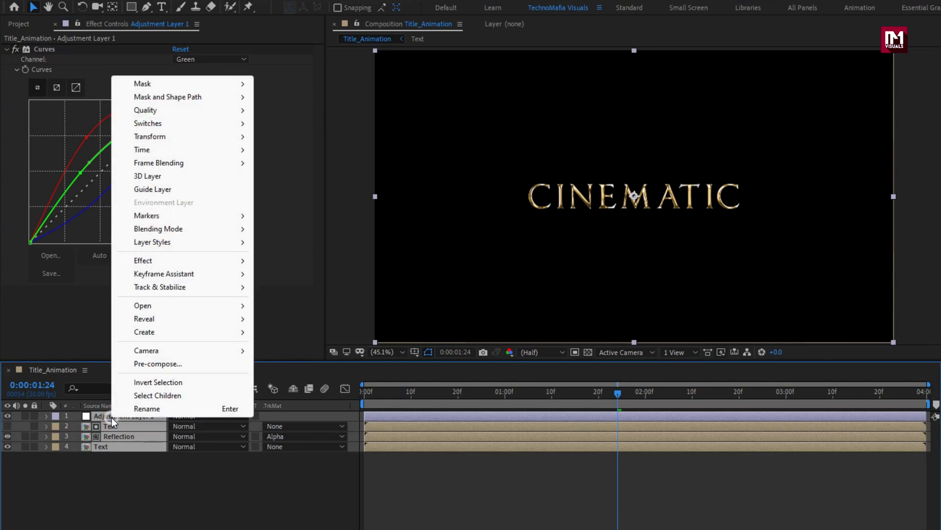
{"action": "left_click", "coordinate": [141, 366]}
{"action": "type", "text": "Golden_Text"}
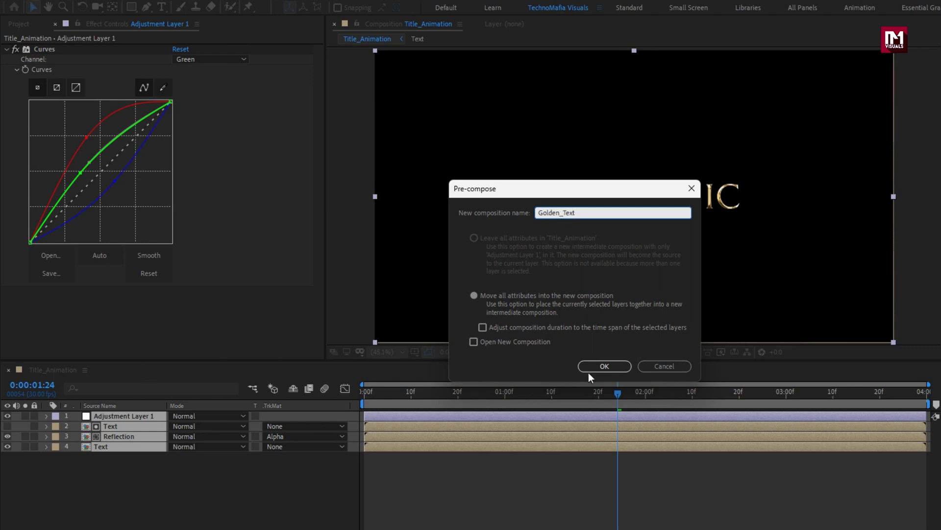
{"action": "left_click", "coordinate": [595, 368]}
Step: Create a 1920 x 1080 px black solid layer named BG
{"action": "right_click", "coordinate": [187, 435]}
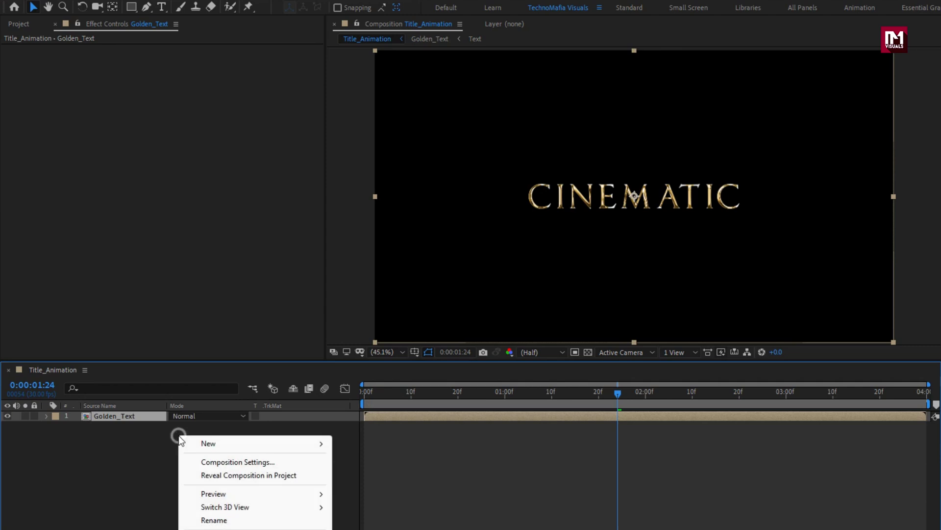
{"action": "mouse_move", "coordinate": [229, 443]}
{"action": "left_click", "coordinate": [370, 474]}
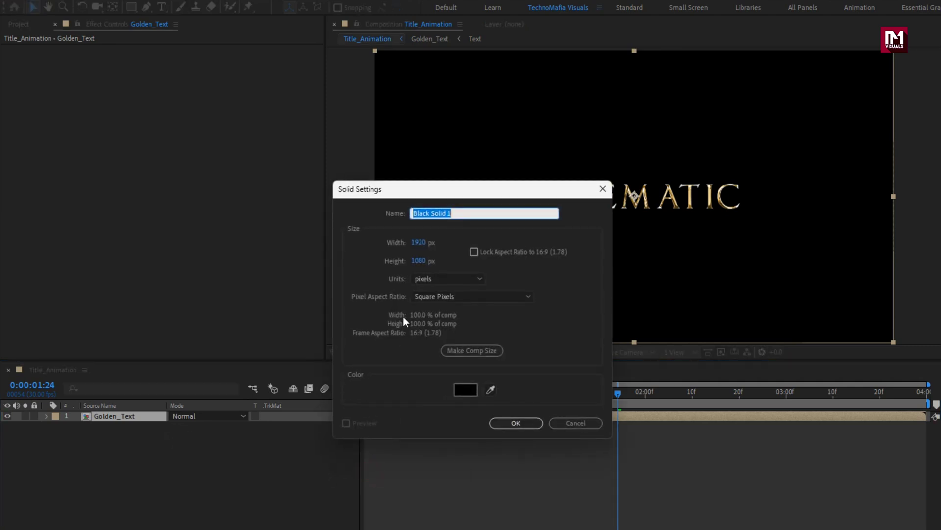
{"action": "type", "text": "BG"}
{"action": "left_click", "coordinate": [516, 422]}
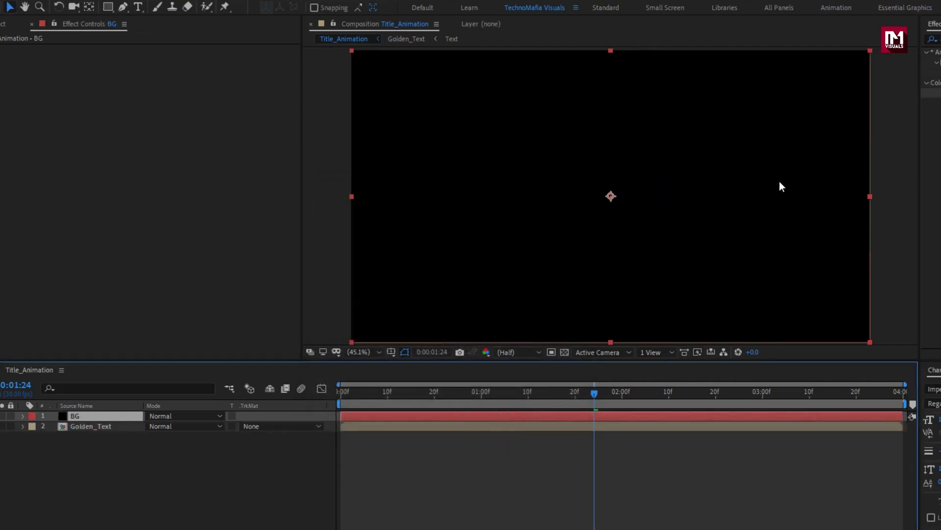
Step: Find the Gradient Ramp effect and apply it to the BG layer
{"action": "left_click", "coordinate": [804, 39]}
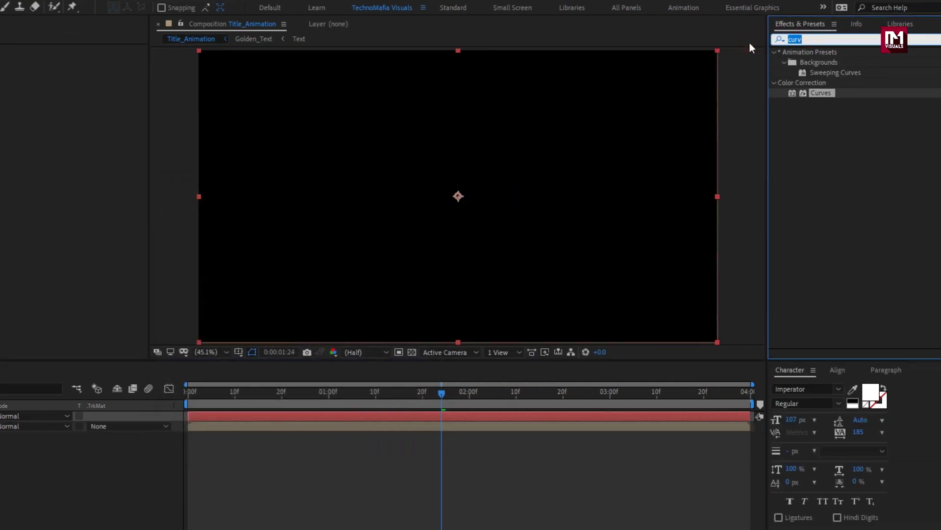
{"action": "type", "text": "ramp"}
{"action": "left_click_drag", "start_coordinate": [823, 62], "coordinate": [426, 177]}
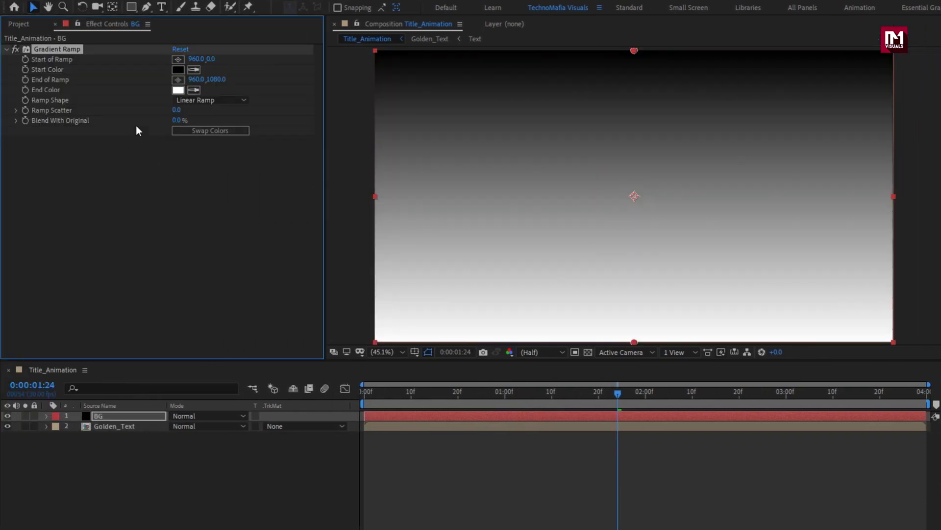
Step: Set the Gradient Ramp's End Color to near-black 090808, Start Color to dark blue 020E23 and Ramp Scatter to 500
{"action": "left_click", "coordinate": [178, 91]}
{"action": "left_click", "coordinate": [133, 382]}
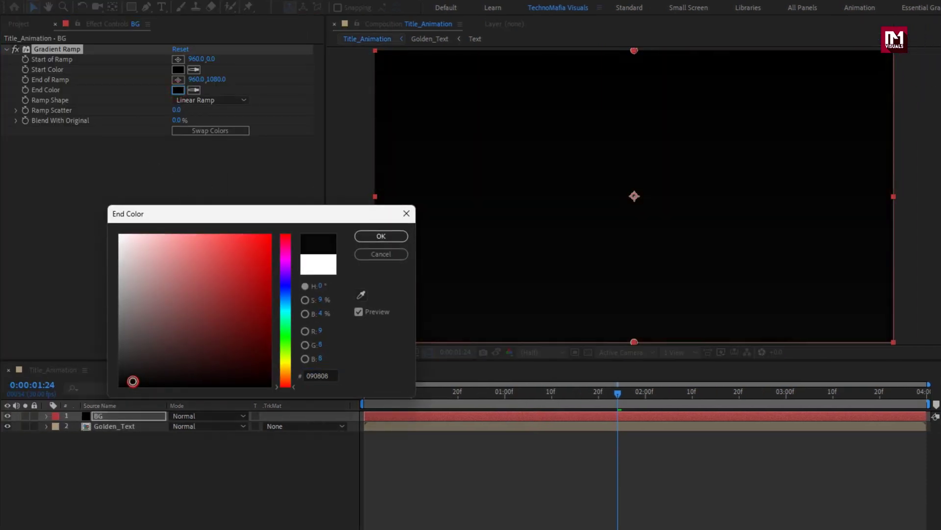
{"action": "left_click", "coordinate": [365, 235]}
{"action": "left_click", "coordinate": [184, 73]}
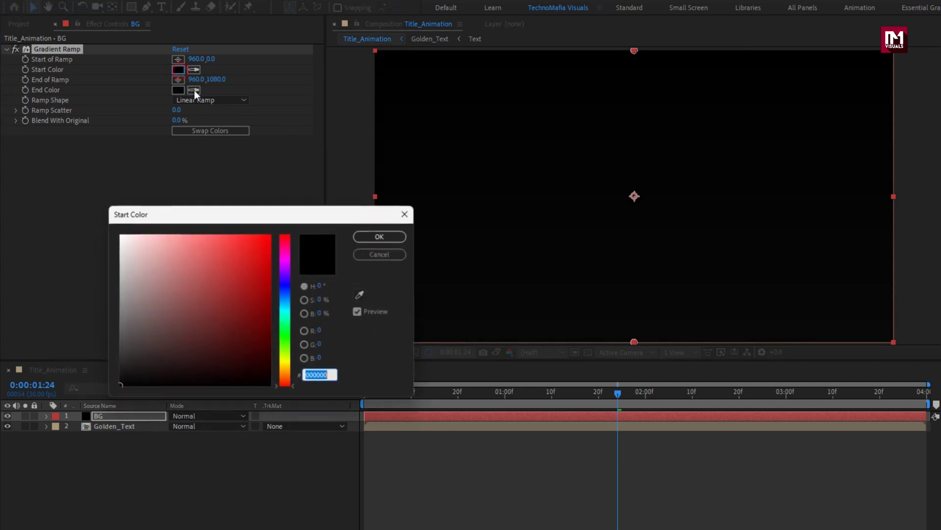
{"action": "left_click_drag", "start_coordinate": [283, 323], "coordinate": [283, 294]}
{"action": "left_click_drag", "start_coordinate": [252, 357], "coordinate": [262, 366]}
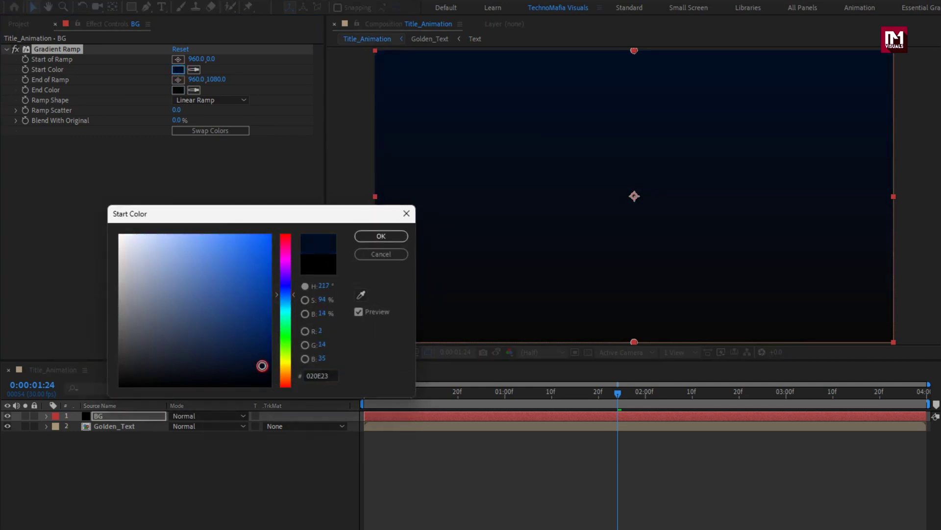
{"action": "left_click", "coordinate": [385, 236]}
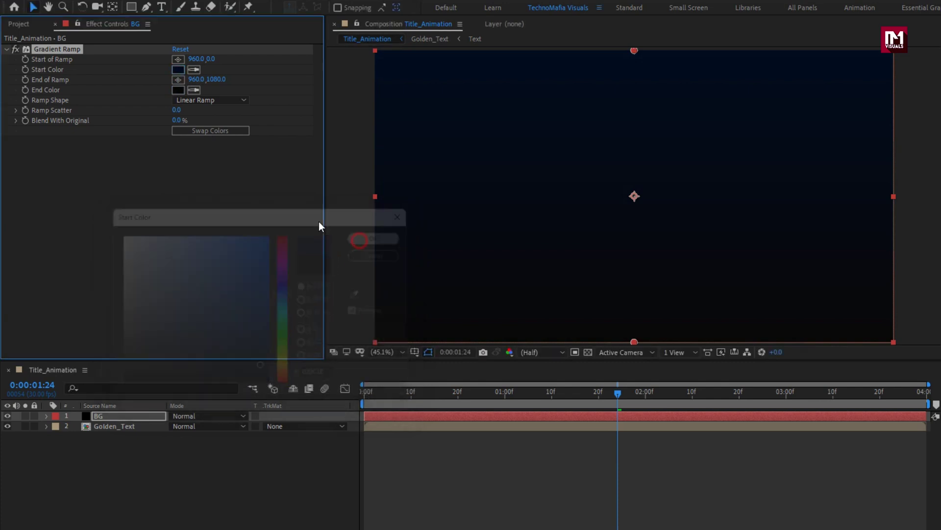
{"action": "type", "text": "500"}
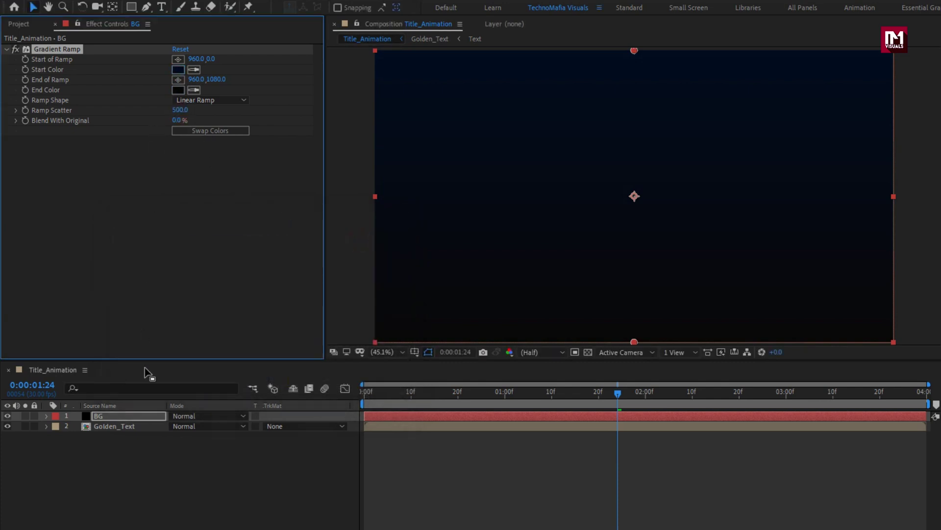
Step: Move the BG layer below Golden_Text and place smoke-background.mp4 between the two layers
{"action": "left_click_drag", "start_coordinate": [131, 413], "coordinate": [125, 441]}
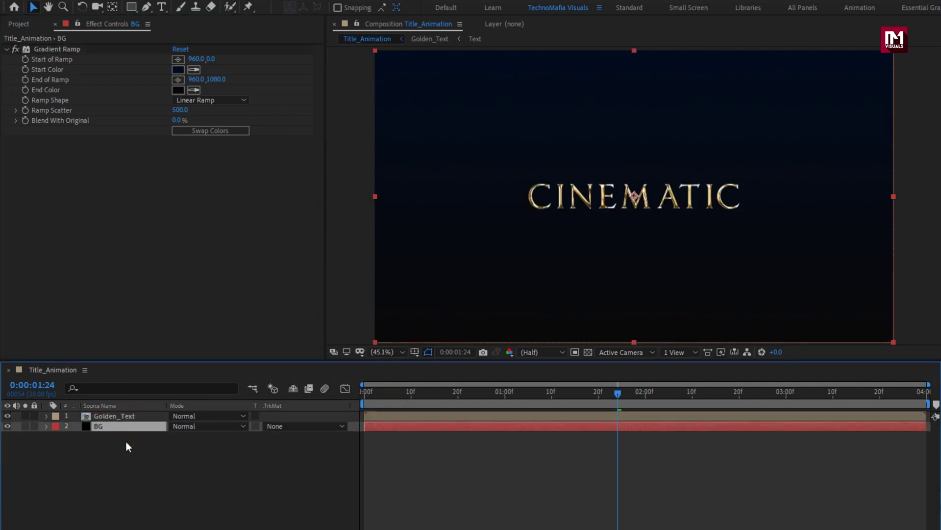
{"action": "left_click", "coordinate": [24, 25]}
{"action": "left_click", "coordinate": [49, 190]}
{"action": "left_click_drag", "start_coordinate": [110, 319], "coordinate": [132, 420]}
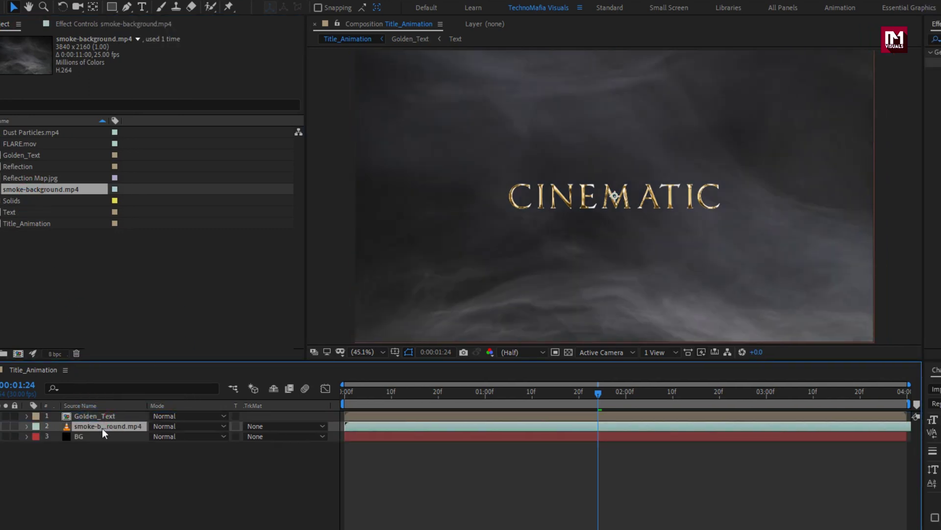
Step: Apply Curves to the smoke-background.mp4 layer and bend its RGB curve into an S-shape for more contrast
{"action": "left_click", "coordinate": [782, 42]}
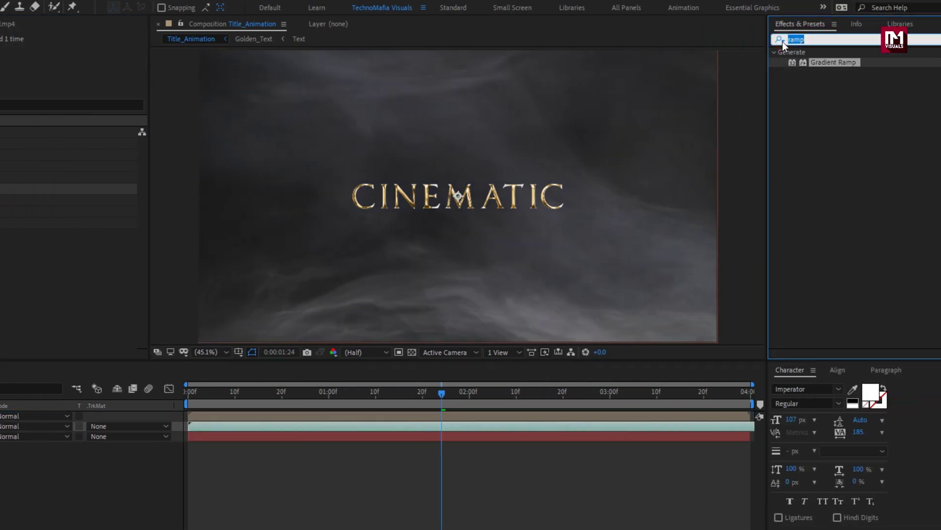
{"action": "type", "text": "curv"}
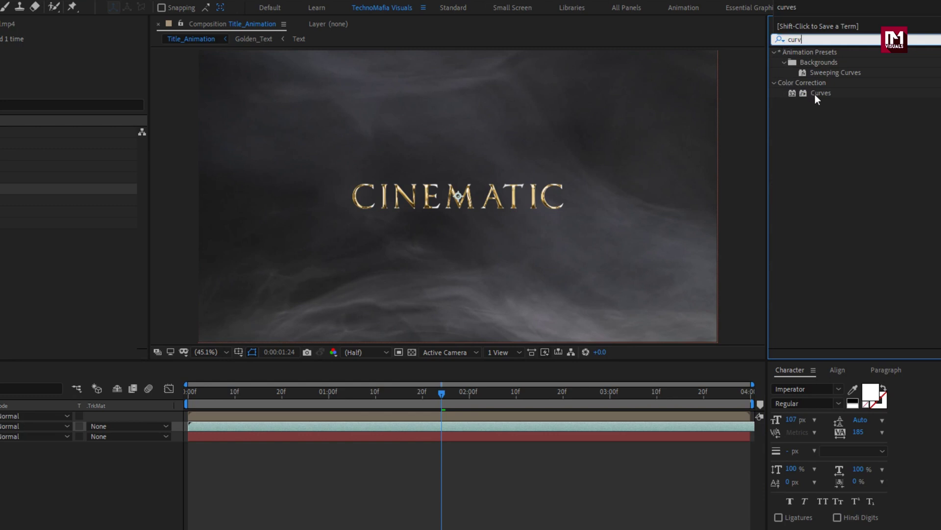
{"action": "double_click", "coordinate": [817, 94]}
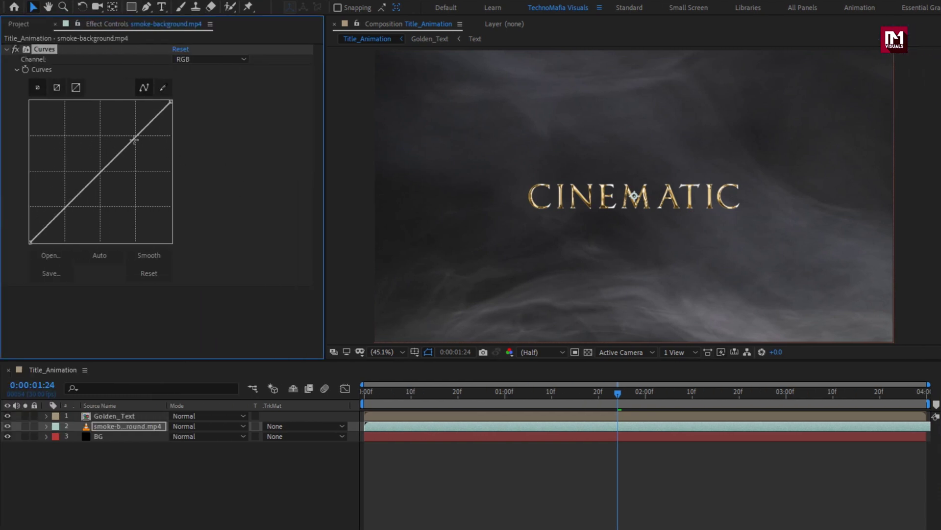
{"action": "left_click_drag", "start_coordinate": [134, 139], "coordinate": [128, 126]}
{"action": "left_click_drag", "start_coordinate": [66, 198], "coordinate": [69, 212]}
{"action": "left_click_drag", "start_coordinate": [124, 126], "coordinate": [127, 120]}
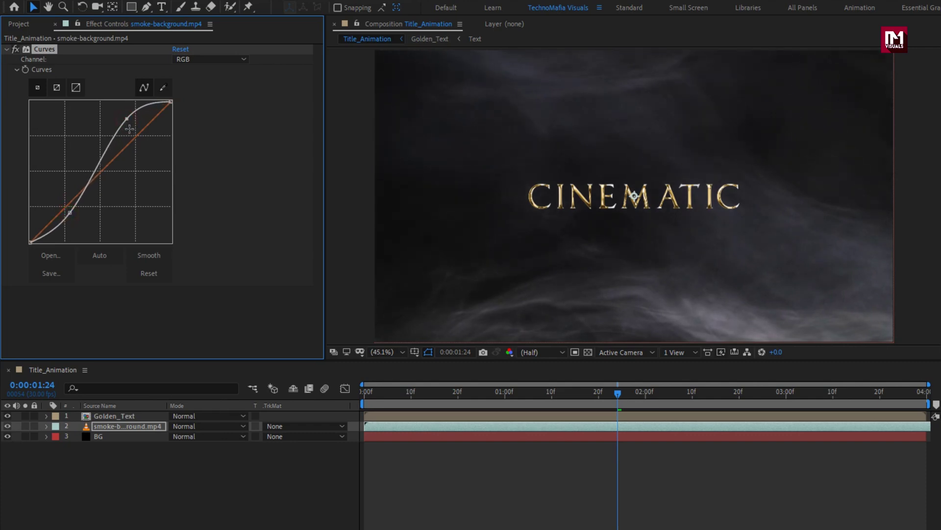
{"action": "left_click", "coordinate": [129, 426]}
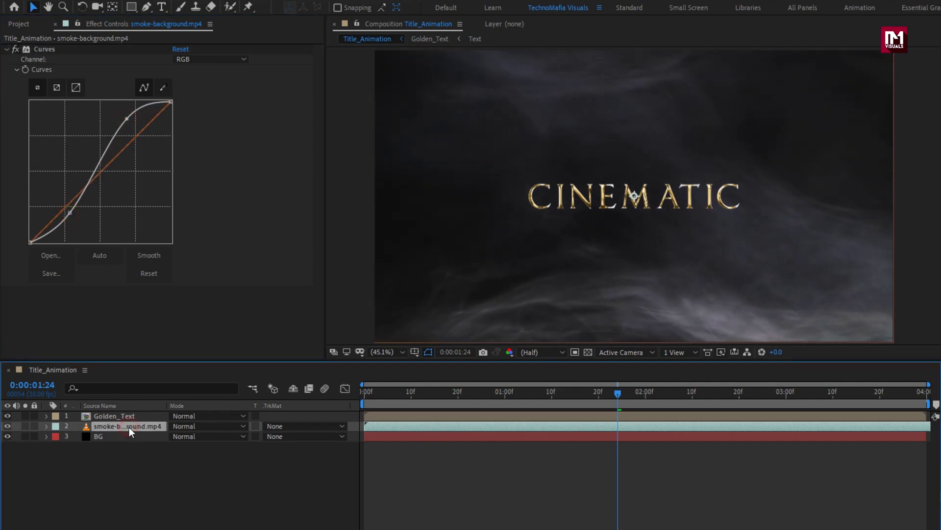
Step: Set the smoke-background.mp4 layer's blending mode to Add and lower its opacity
{"action": "left_click", "coordinate": [184, 425]}
{"action": "left_click", "coordinate": [228, 187]}
{"action": "key", "text": "t"}
{"action": "left_click", "coordinate": [173, 437]}
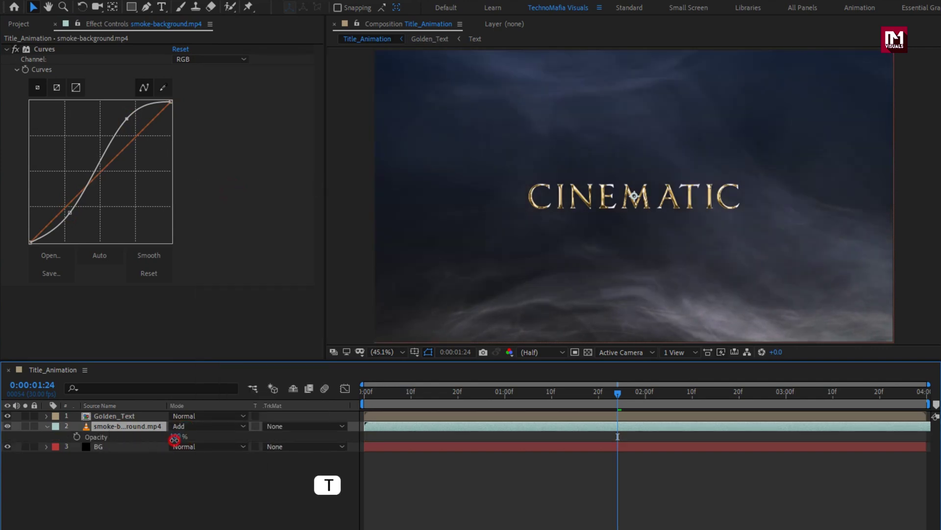
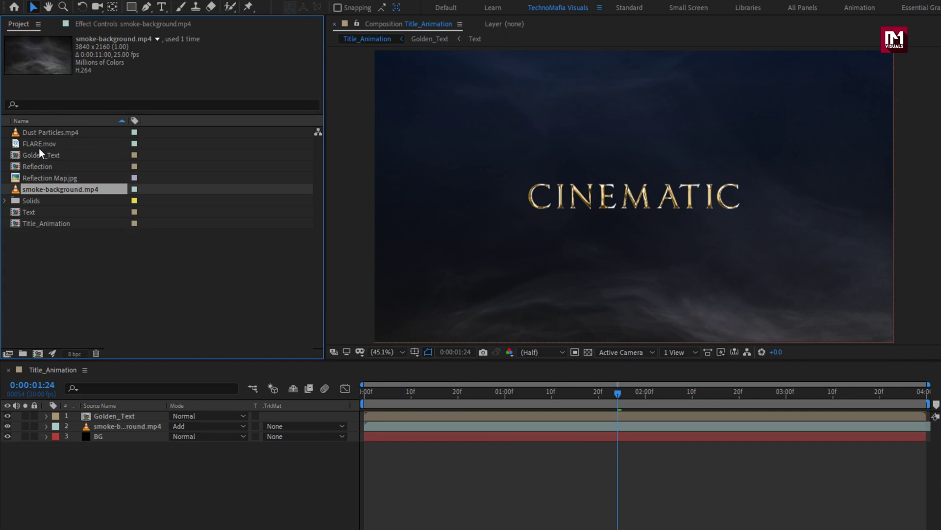
Step: Add a Scale keyframe of 60% to the Golden_Text layer at the start of the composition
{"action": "left_click", "coordinate": [37, 144]}
{"action": "left_click", "coordinate": [115, 416]}
{"action": "key", "text": "s"}
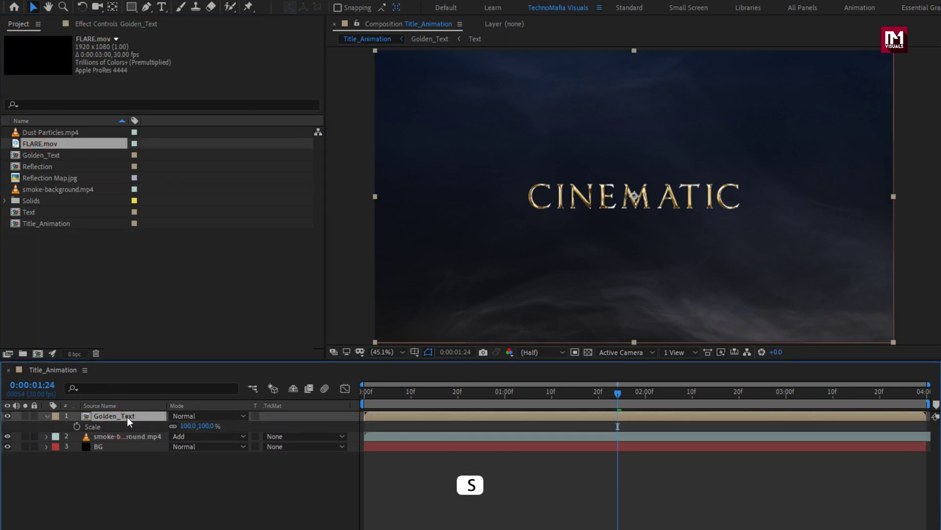
{"action": "left_click_drag", "start_coordinate": [368, 398], "coordinate": [350, 396]}
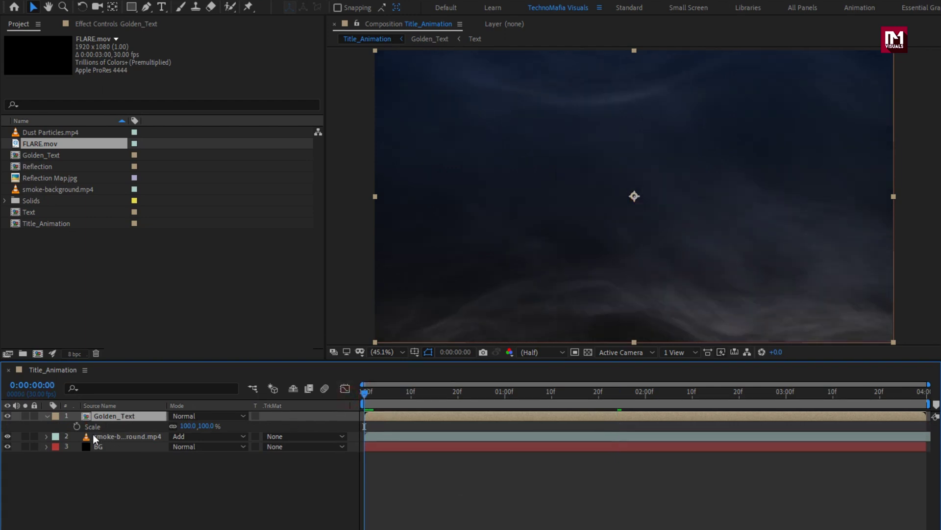
{"action": "left_click", "coordinate": [77, 427]}
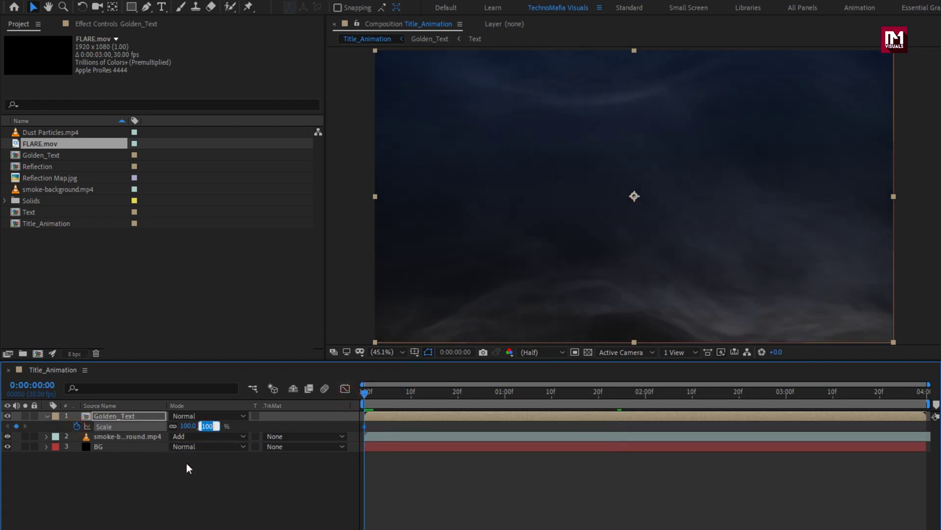
{"action": "type", "text": "60"}
{"action": "key", "text": "Return"}
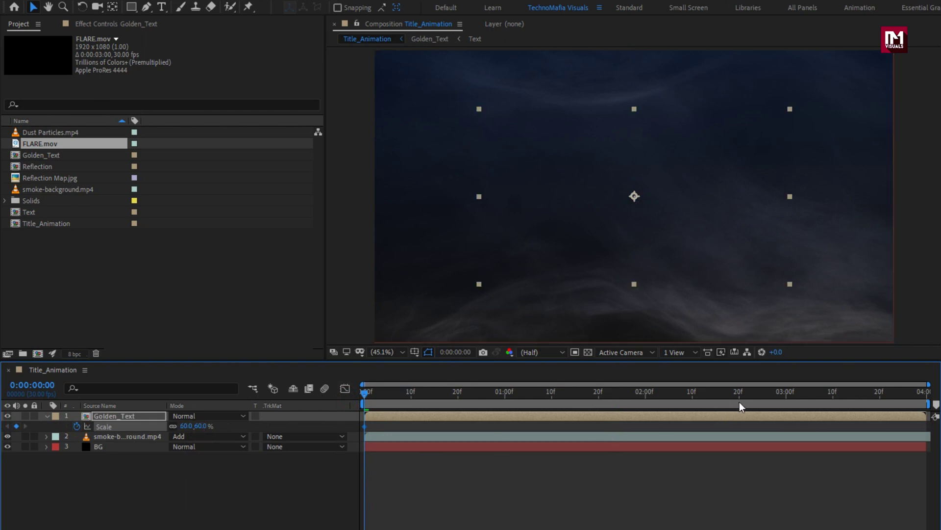
Step: Set the Golden_Text layer's Scale to 100% at 0:00:03:29 and scrub through the growing title
{"action": "left_click_drag", "start_coordinate": [741, 406], "coordinate": [924, 401]}
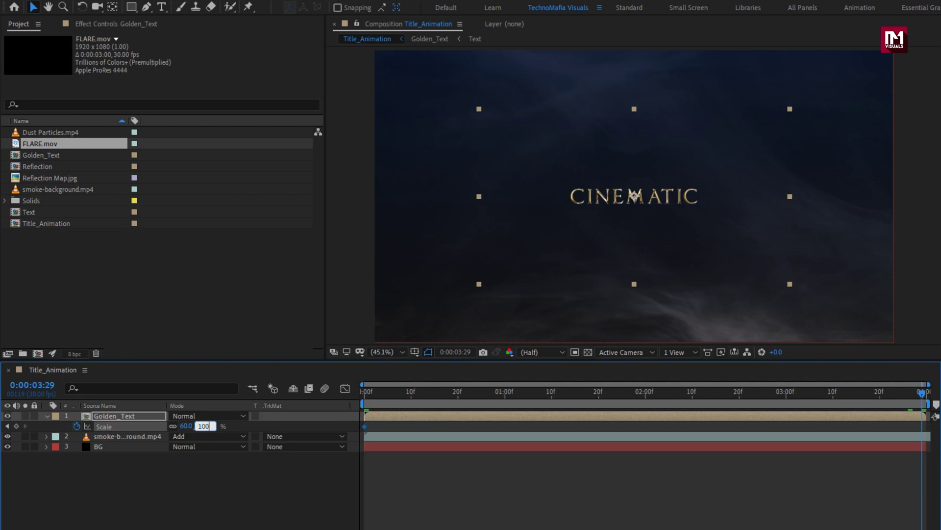
{"action": "type", "text": "100"}
{"action": "key", "text": "Return"}
{"action": "left_click_drag", "start_coordinate": [369, 395], "coordinate": [889, 395]}
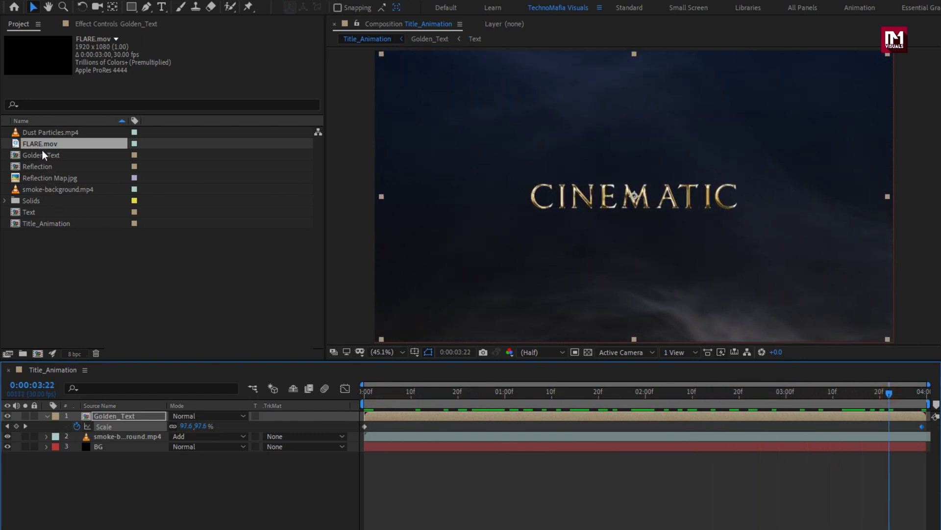
Step: Place FLARE.mov above the Golden_Text layer and shift it to start at 1 second
{"action": "left_click_drag", "start_coordinate": [41, 145], "coordinate": [139, 415]}
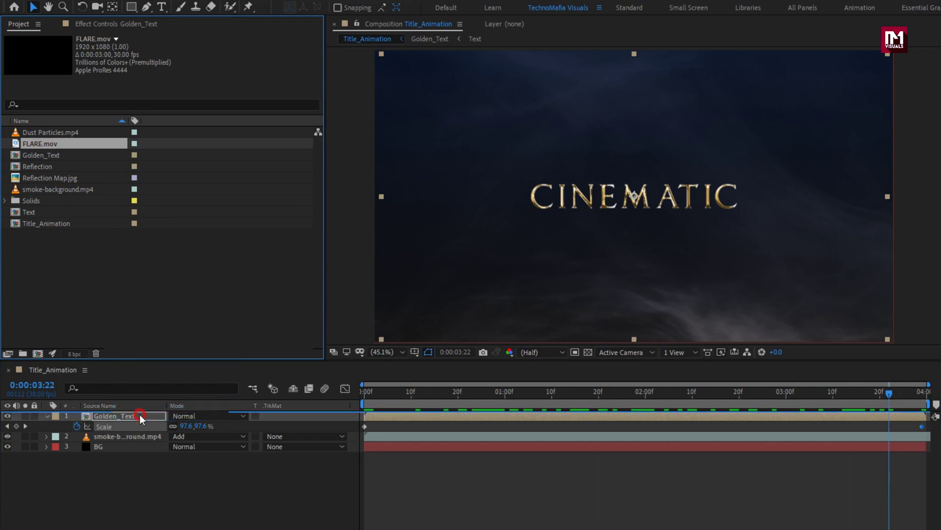
{"action": "left_click_drag", "start_coordinate": [403, 418], "coordinate": [540, 414]}
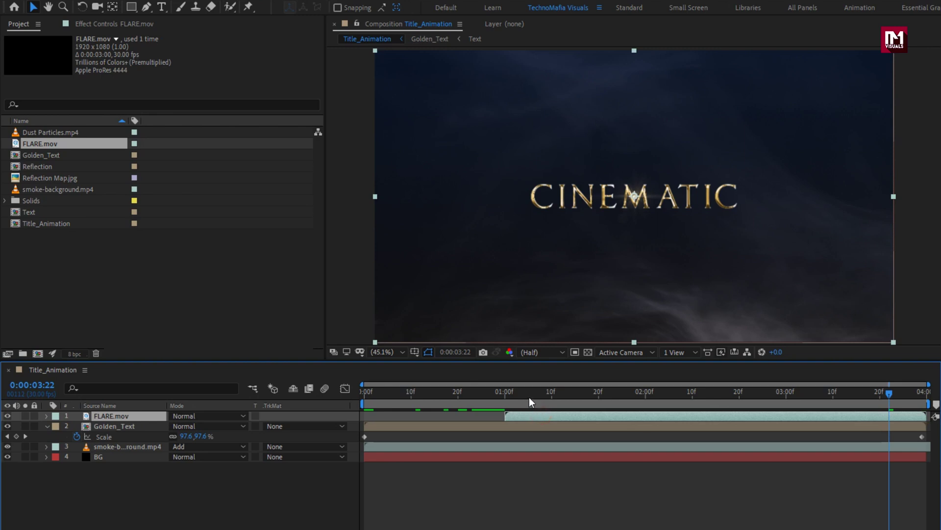
{"action": "left_click", "coordinate": [742, 392]}
Step: Apply Easy Ease to both Scale keyframes of the Golden_Text layer
{"action": "left_click", "coordinate": [606, 442]}
{"action": "left_click_drag", "start_coordinate": [607, 442], "coordinate": [358, 439]}
{"action": "right_click", "coordinate": [362, 438]}
{"action": "mouse_move", "coordinate": [440, 430]}
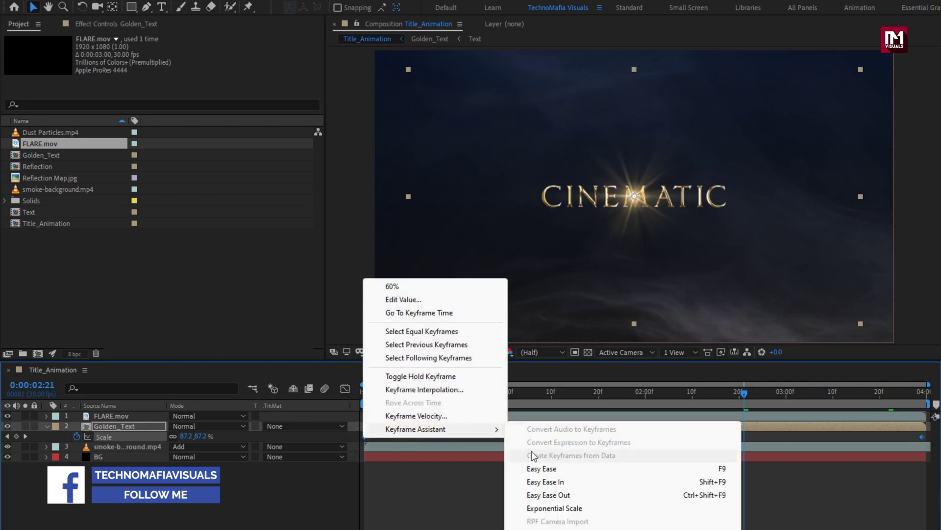
{"action": "left_click", "coordinate": [537, 466]}
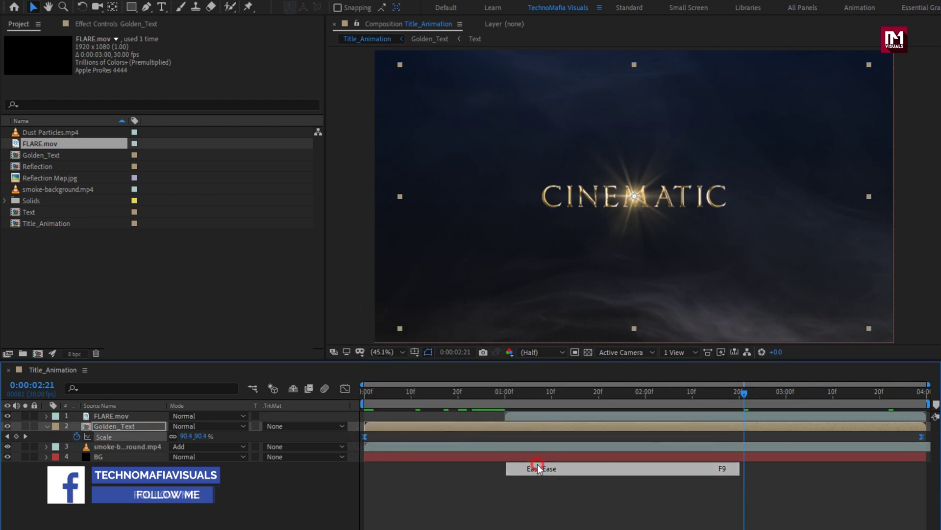
{"action": "left_click", "coordinate": [752, 393]}
Step: Reposition the FLARE.mov layer so the flare sits on the upper-right tip of the letter M, and check other frames
{"action": "left_click", "coordinate": [118, 416]}
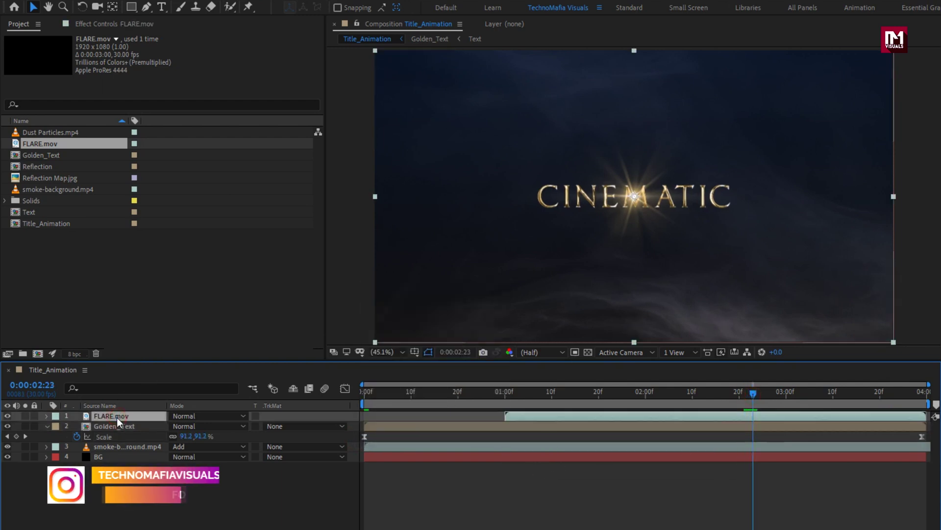
{"action": "scroll", "coordinate": [640, 206], "scroll_direction": "up", "scroll_amount": 1}
{"action": "scroll", "coordinate": [639, 205], "scroll_direction": "up", "scroll_amount": 3}
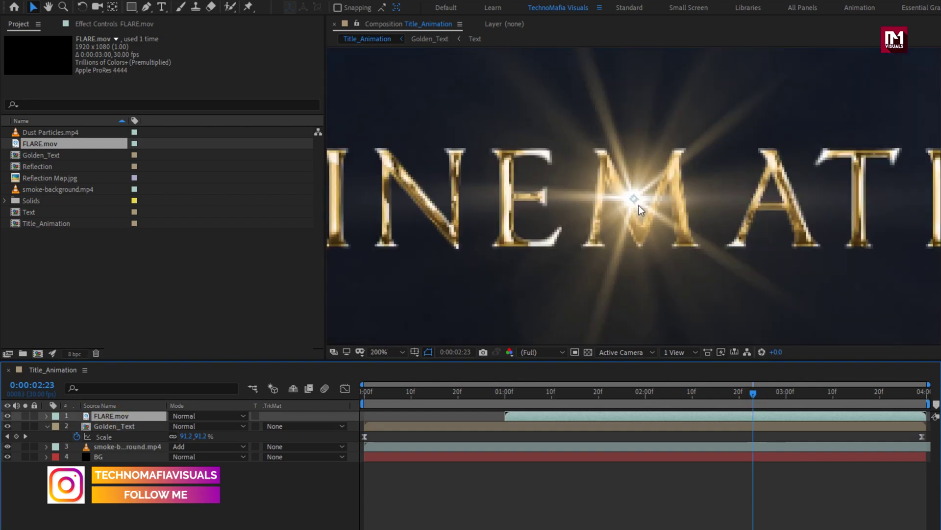
{"action": "left_click_drag", "start_coordinate": [632, 205], "coordinate": [676, 158]}
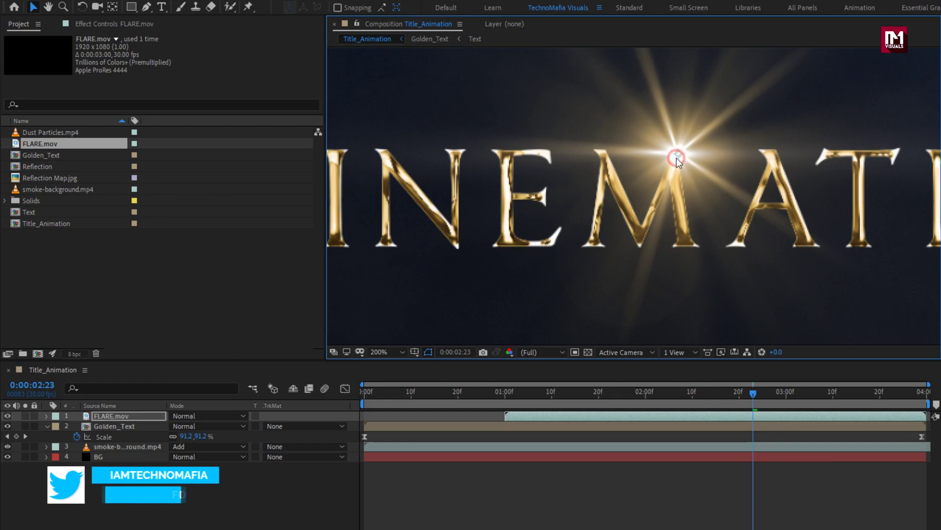
{"action": "key", "text": "comma"}
{"action": "left_click_drag", "start_coordinate": [582, 396], "coordinate": [679, 393]}
{"action": "left_click", "coordinate": [764, 394]}
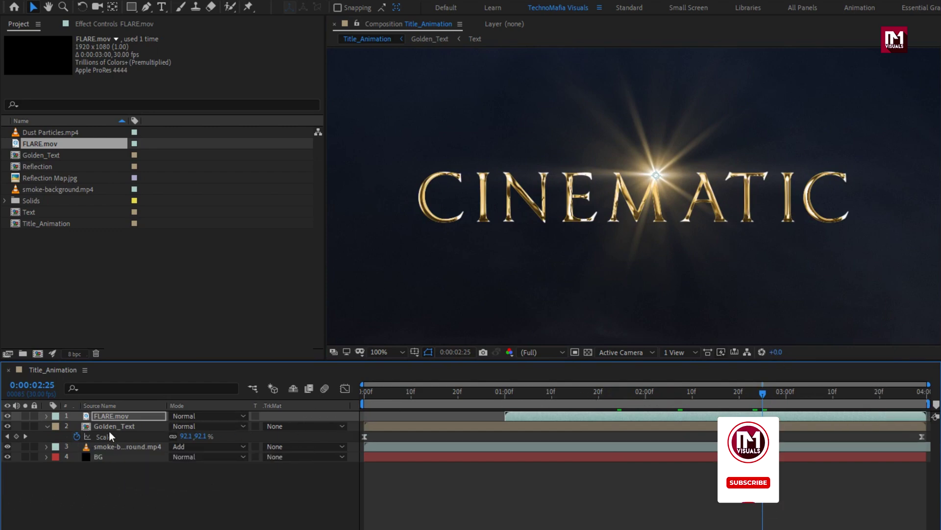
Step: Show the layer switches and the Parent & Link column in the timeline
{"action": "left_click", "coordinate": [102, 417]}
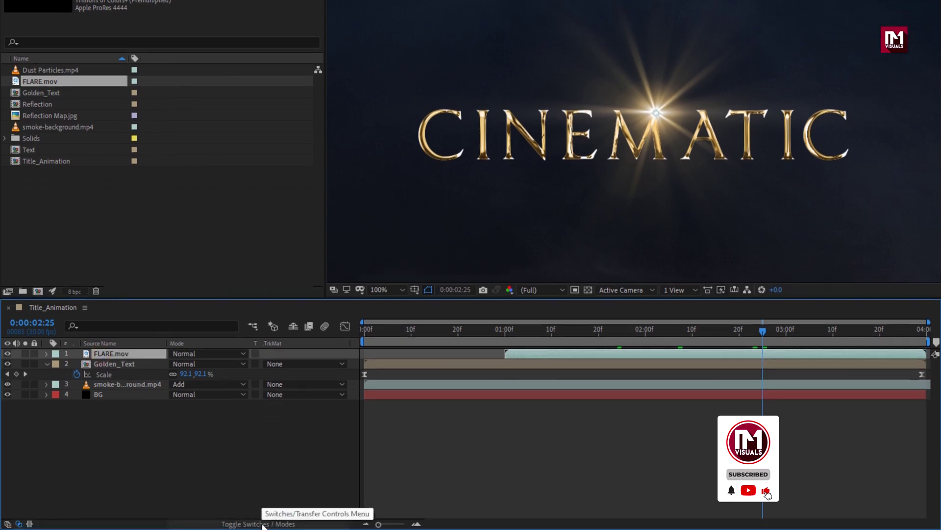
{"action": "left_click", "coordinate": [262, 524]}
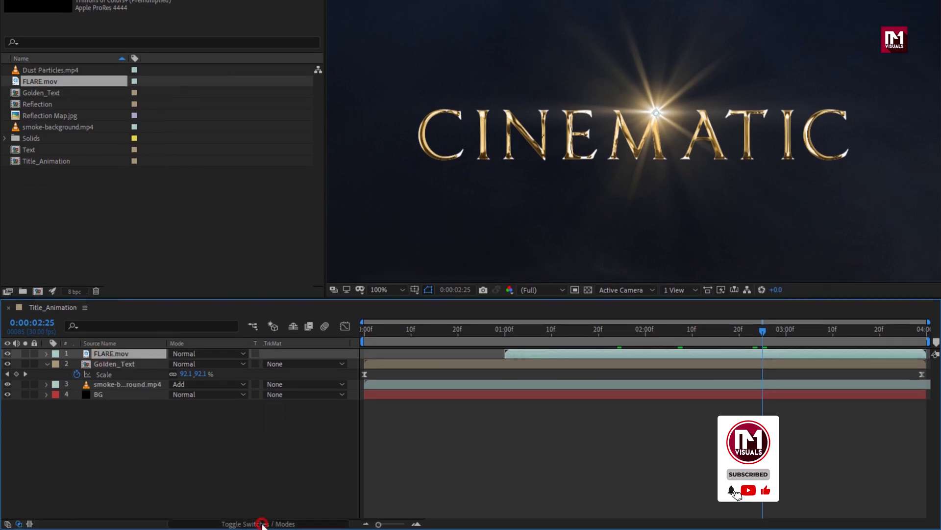
{"action": "left_click", "coordinate": [18, 524]}
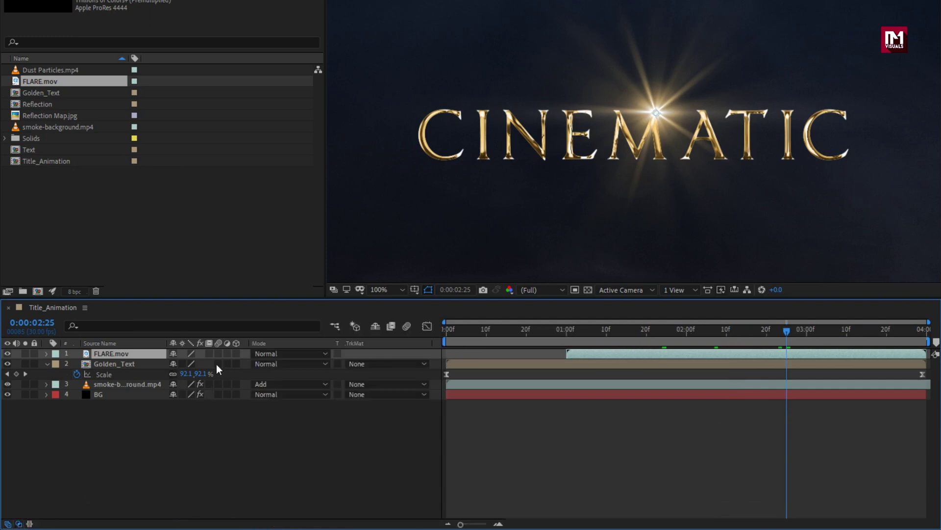
{"action": "right_click", "coordinate": [379, 342]}
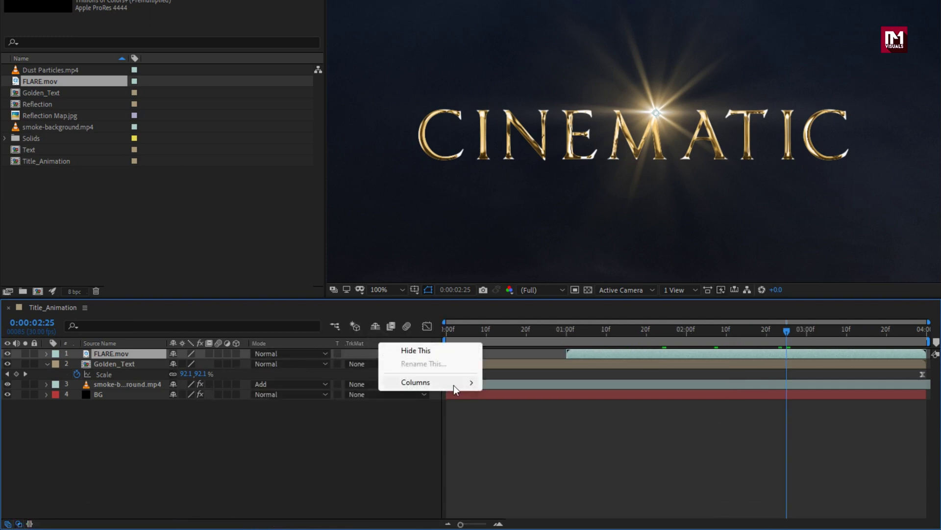
{"action": "mouse_move", "coordinate": [456, 384]}
{"action": "left_click", "coordinate": [512, 474]}
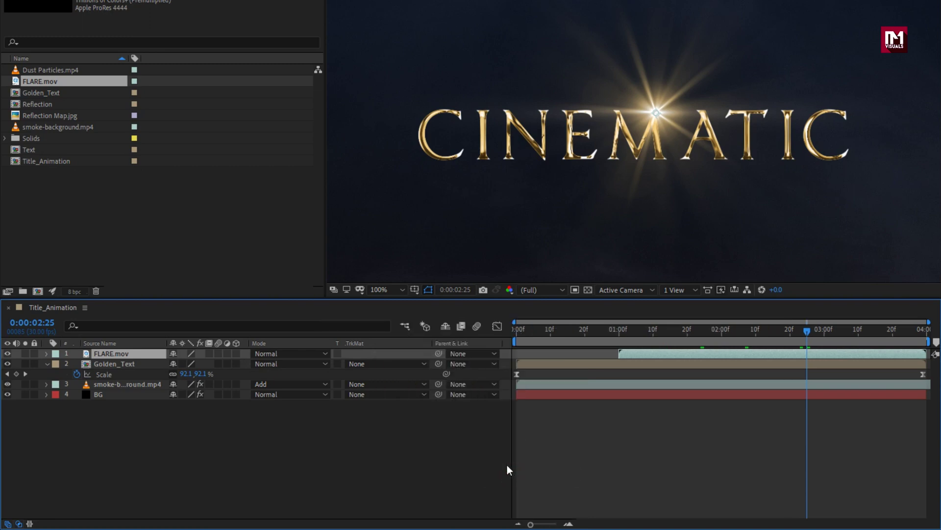
Step: Narrow the track matte column and parent the FLARE.mov layer to Golden_Text
{"action": "left_click_drag", "start_coordinate": [429, 342], "coordinate": [364, 343]}
{"action": "left_click", "coordinate": [398, 354]}
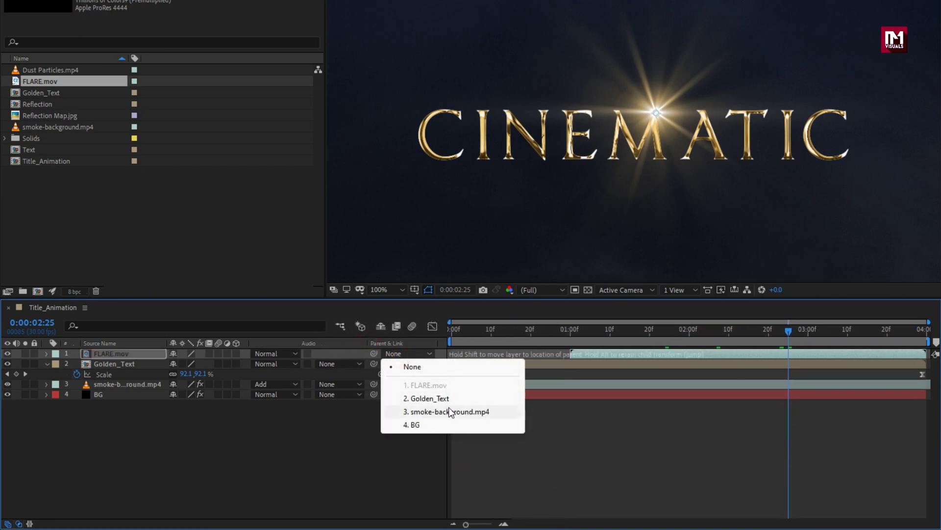
{"action": "left_click", "coordinate": [437, 399]}
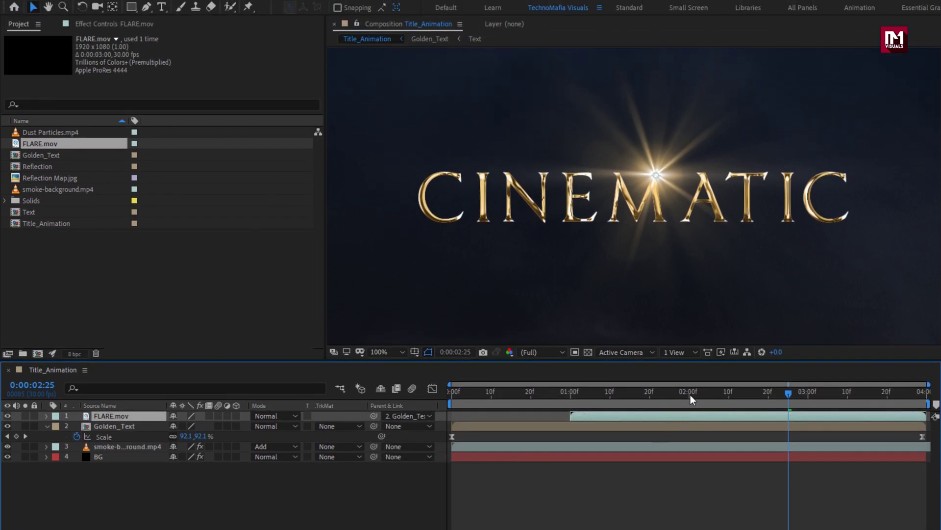
Step: Check frames between about 0:00:01:09 and 0:00:03:28 for how the flare follows the scaling title
{"action": "left_click", "coordinate": [690, 330]}
{"action": "left_click", "coordinate": [647, 399]}
{"action": "left_click", "coordinate": [606, 399]}
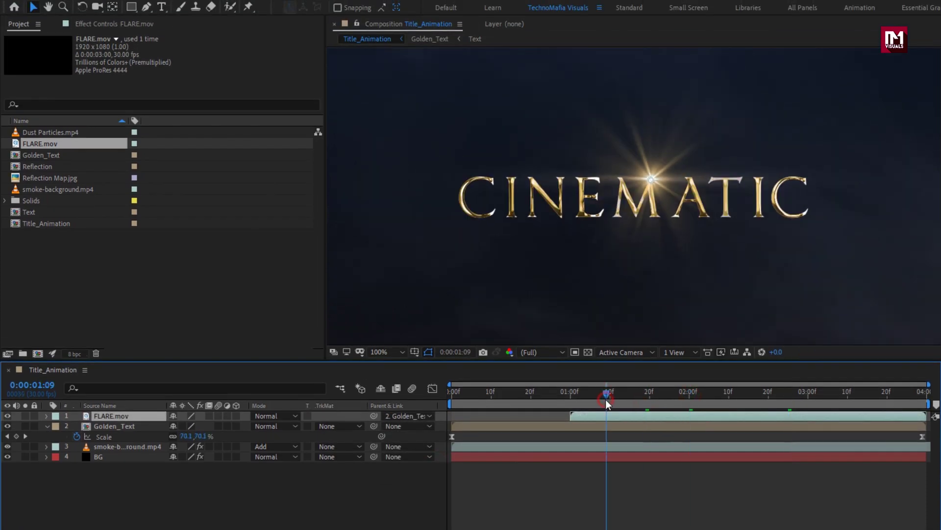
{"action": "left_click", "coordinate": [697, 399]}
{"action": "left_click", "coordinate": [765, 399]}
{"action": "left_click", "coordinate": [829, 397]}
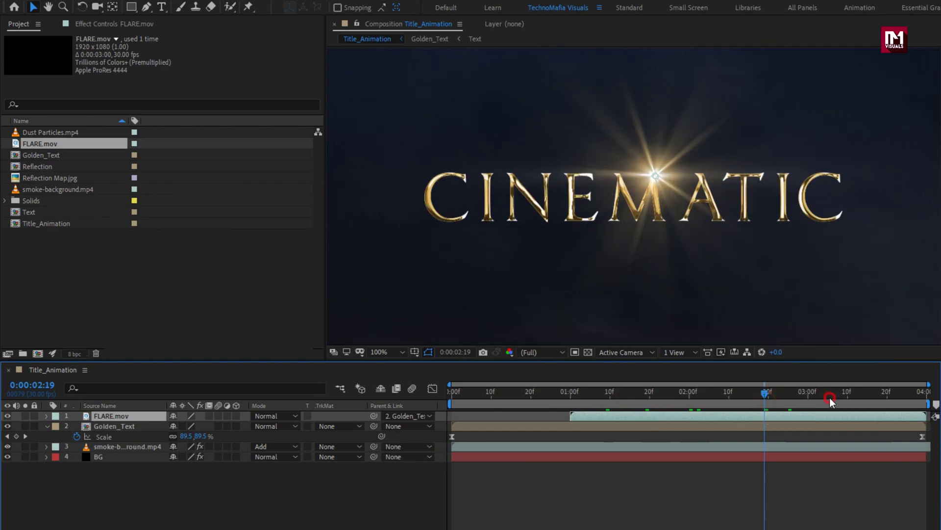
{"action": "left_click", "coordinate": [878, 397]}
{"action": "left_click", "coordinate": [888, 396]}
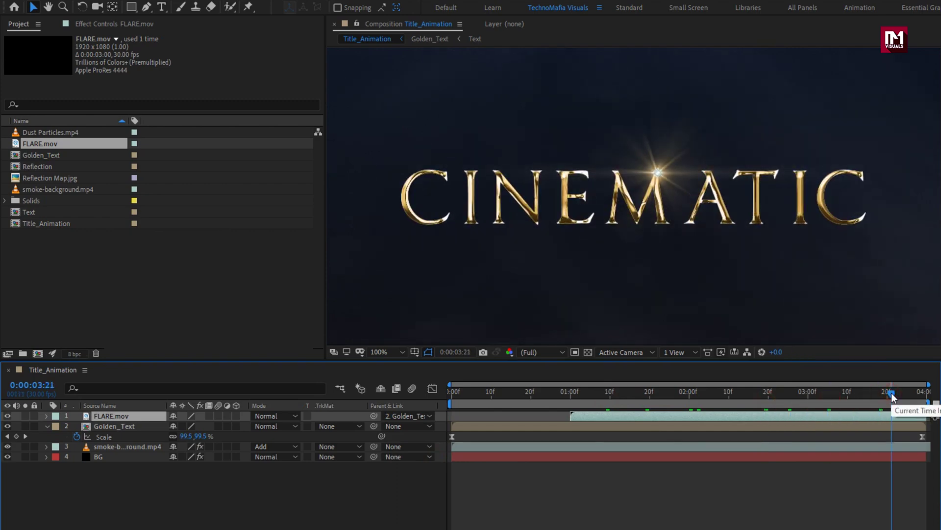
{"action": "left_click", "coordinate": [907, 395]}
{"action": "left_click", "coordinate": [920, 395]}
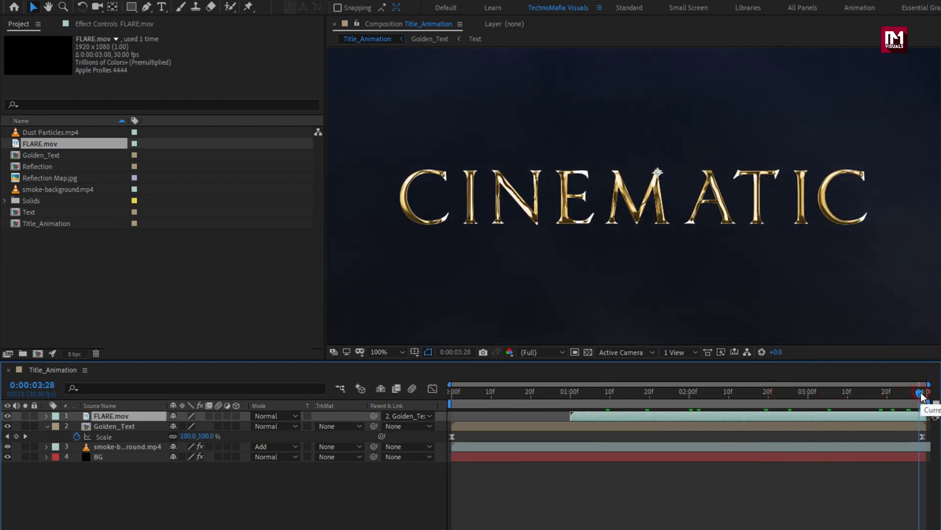
Step: Collapse the Golden_Text layer's properties and set the FLARE.mov layer's blending mode to Add
{"action": "left_click", "coordinate": [48, 426]}
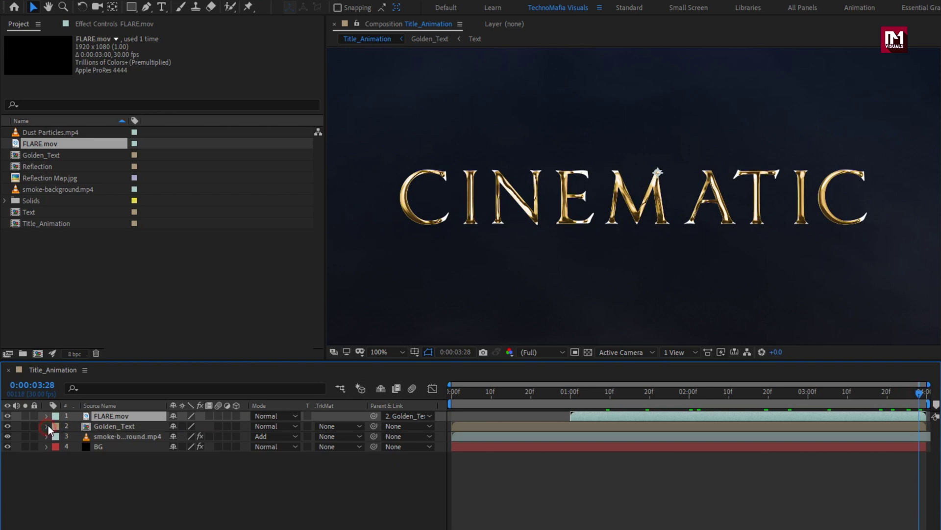
{"action": "left_click", "coordinate": [152, 475]}
{"action": "key", "text": "comma"}
{"action": "key", "text": "comma"}
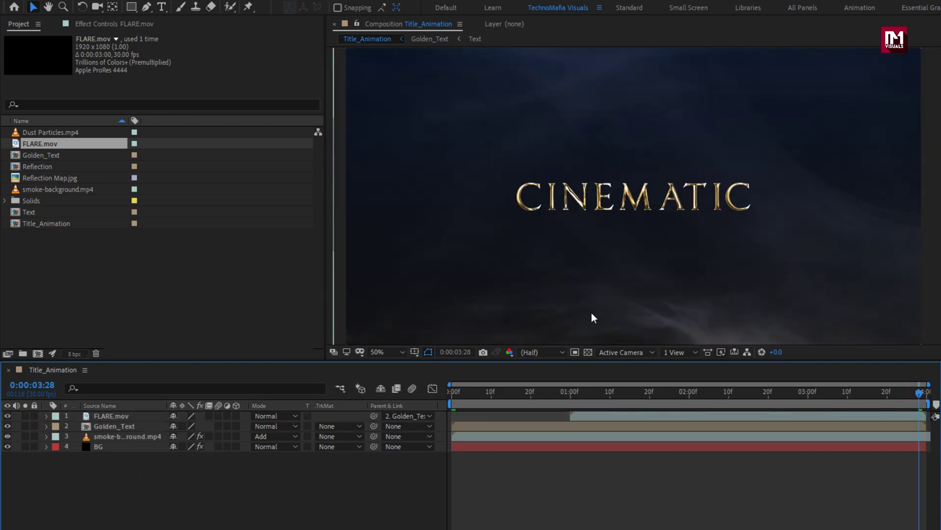
{"action": "left_click", "coordinate": [713, 396]}
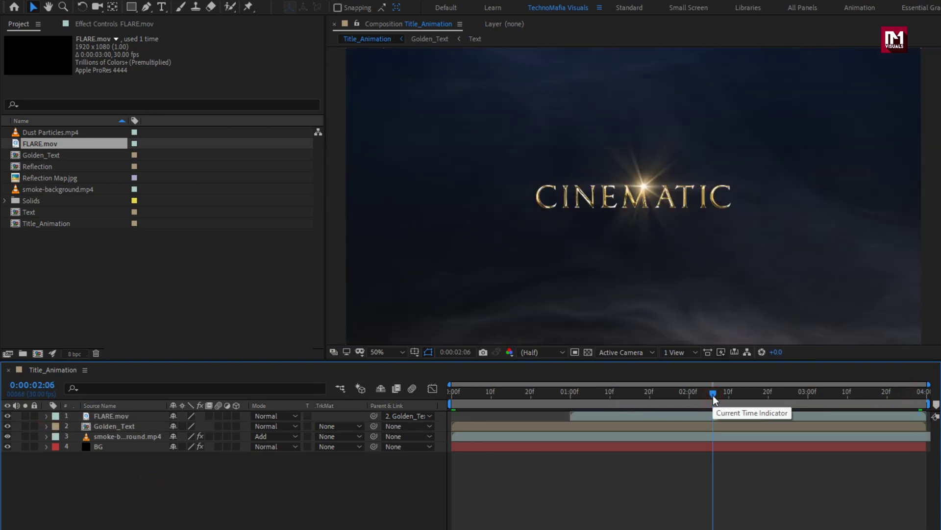
{"action": "left_click", "coordinate": [112, 417]}
{"action": "left_click", "coordinate": [265, 416]}
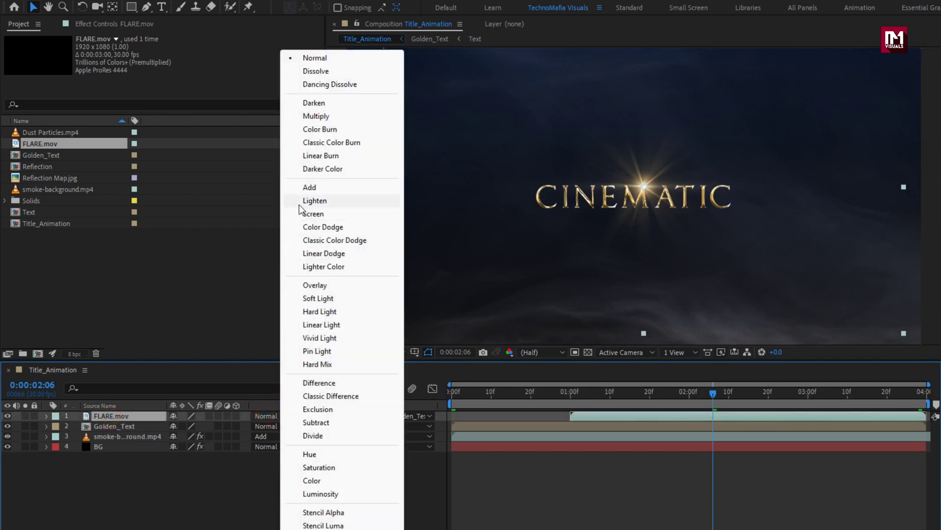
{"action": "left_click", "coordinate": [302, 188]}
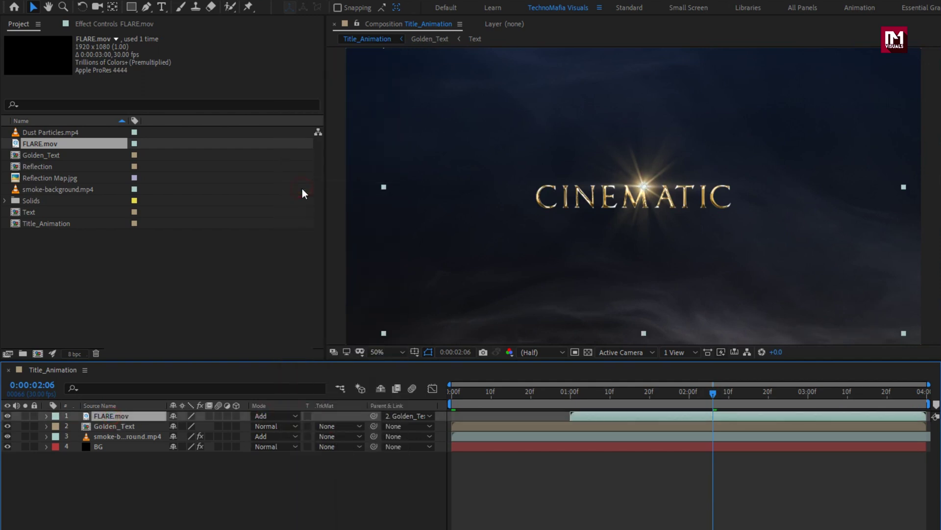
{"action": "left_click", "coordinate": [234, 490]}
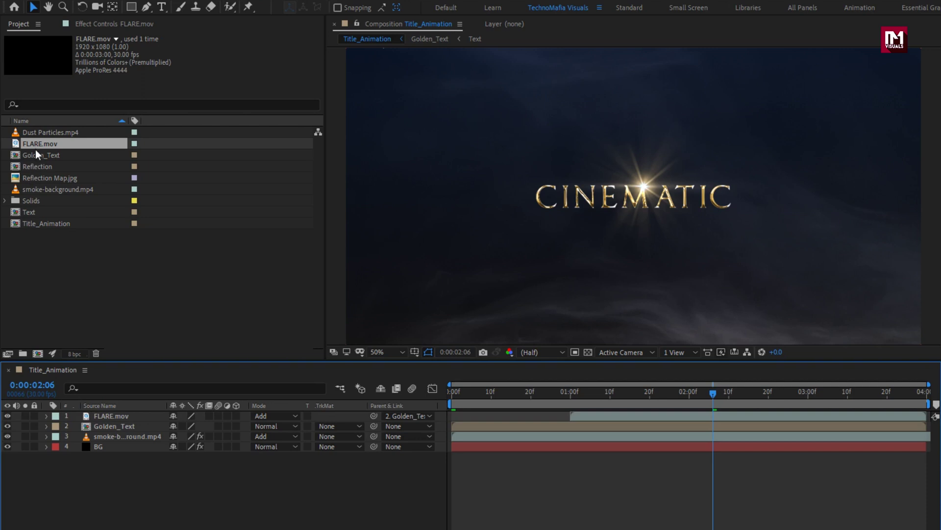
Step: Place Dust Particles.mp4 at the top of the layer stack and set its blending mode to Add
{"action": "left_click_drag", "start_coordinate": [38, 134], "coordinate": [140, 415]}
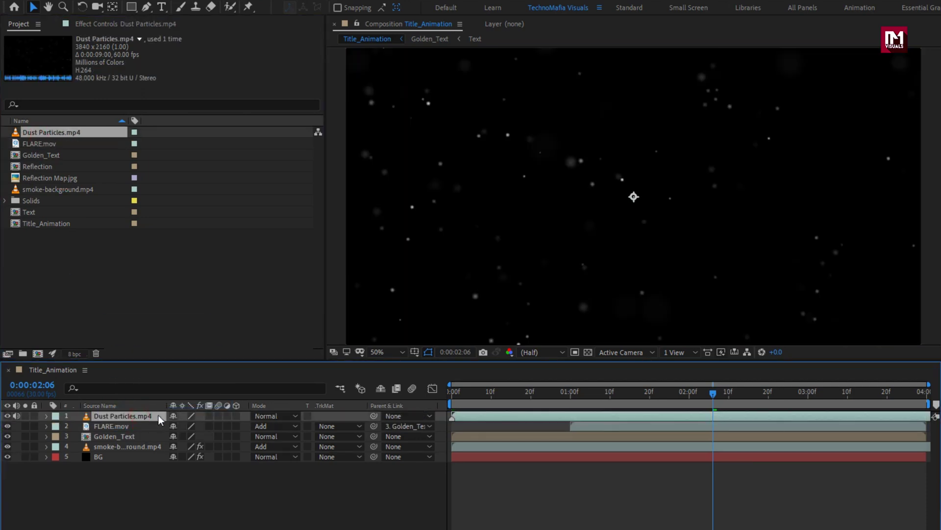
{"action": "left_click", "coordinate": [258, 417]}
{"action": "left_click", "coordinate": [309, 189]}
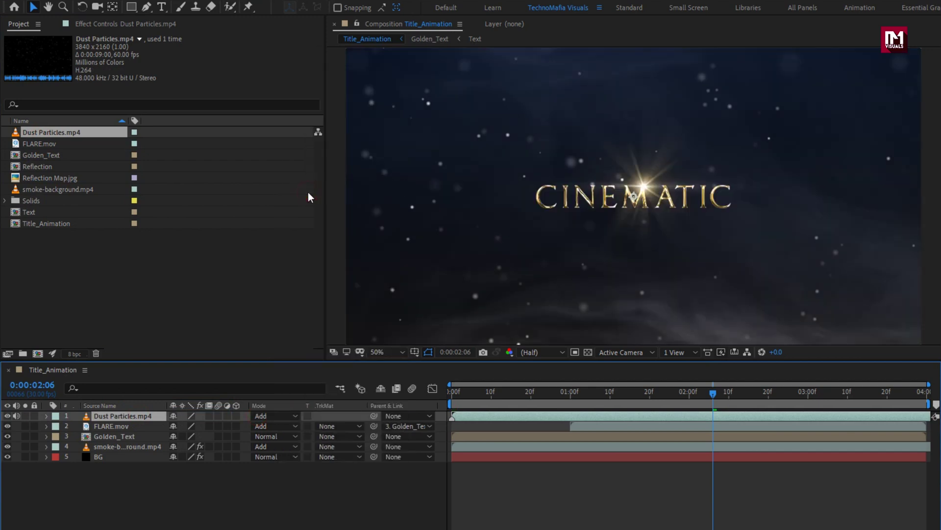
Step: Set the Dust Particles.mp4 layer's Opacity to 50% and collapse its properties
{"action": "key", "text": "t"}
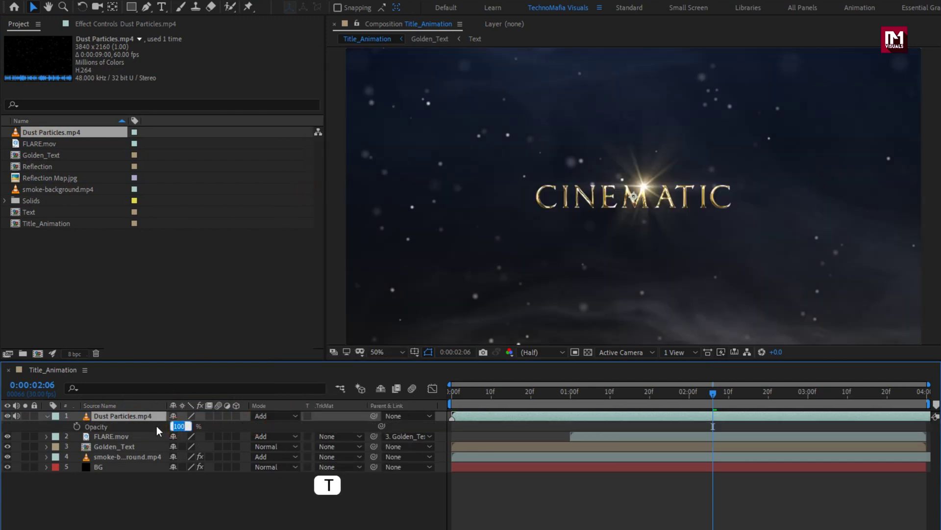
{"action": "key", "text": "Return"}
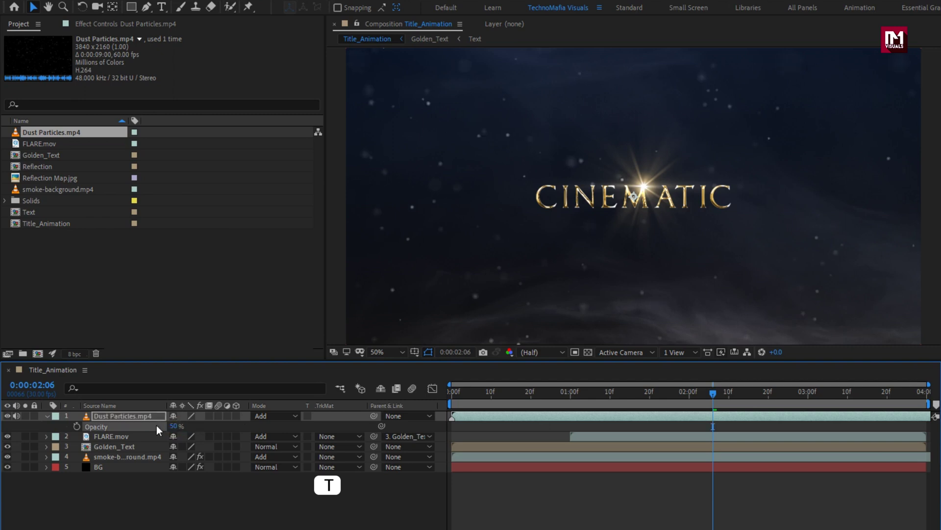
{"action": "left_click", "coordinate": [47, 416]}
Step: Add an adjustment layer on top and apply Curves to it, shaping an S-curve with raised highlights and lowered shadows
{"action": "left_click", "coordinate": [175, 484]}
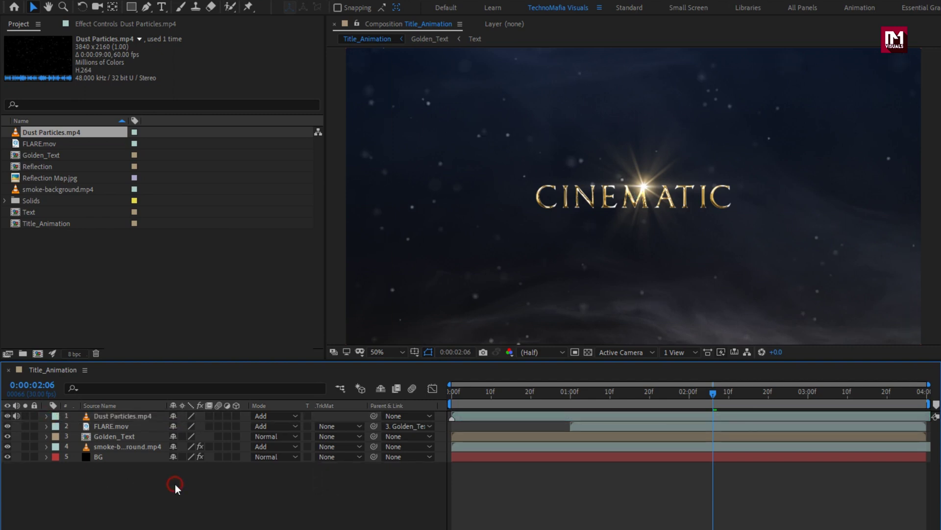
{"action": "right_click", "coordinate": [175, 484]}
{"action": "mouse_move", "coordinate": [217, 348]}
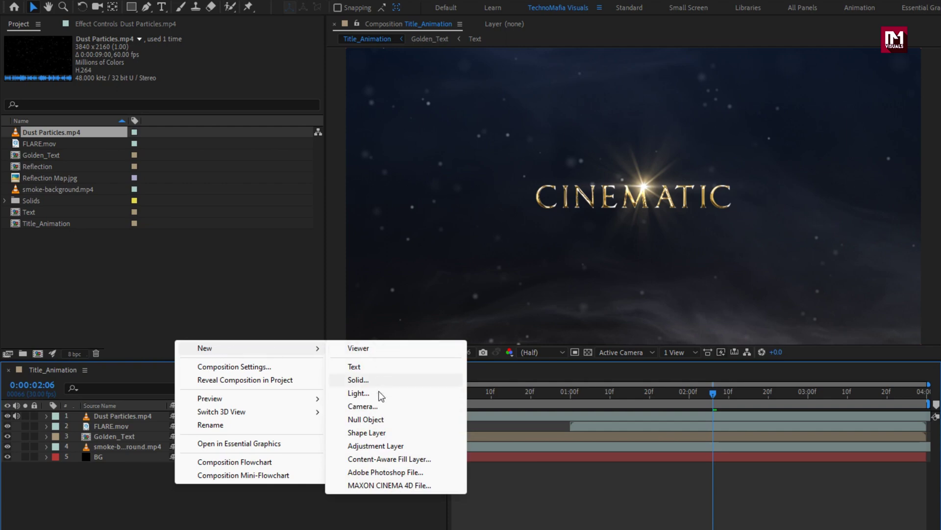
{"action": "left_click", "coordinate": [372, 445]}
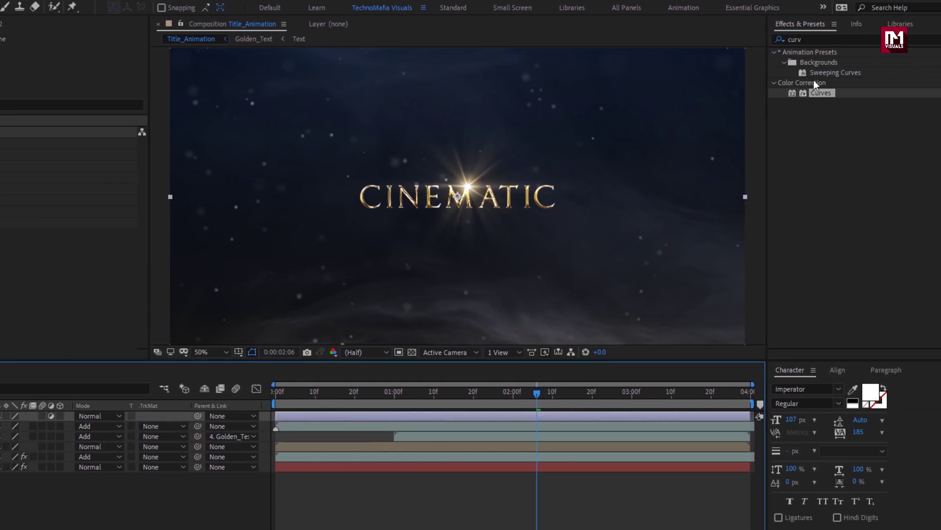
{"action": "double_click", "coordinate": [821, 93]}
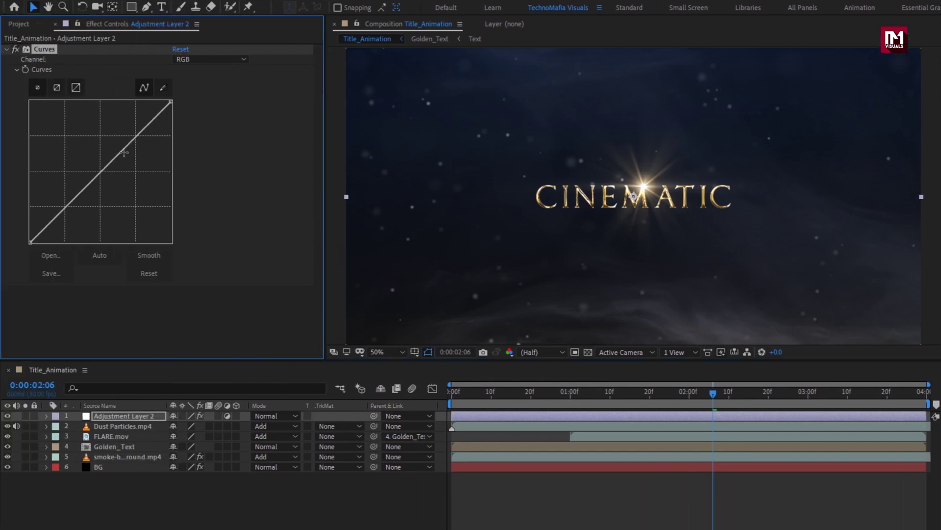
{"action": "left_click_drag", "start_coordinate": [130, 139], "coordinate": [123, 122]}
{"action": "left_click_drag", "start_coordinate": [65, 189], "coordinate": [68, 211]}
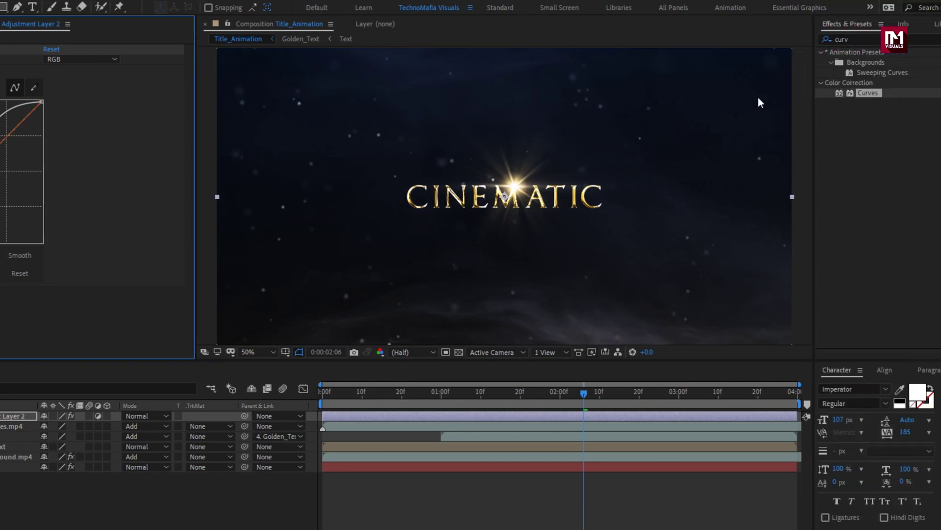
Step: Apply Fast Box Blur to the adjustment layer with Blur Radius 20, Iterations 1 and Repeat Edge Pixels enabled
{"action": "left_click", "coordinate": [807, 39]}
{"action": "type", "text": "fast"}
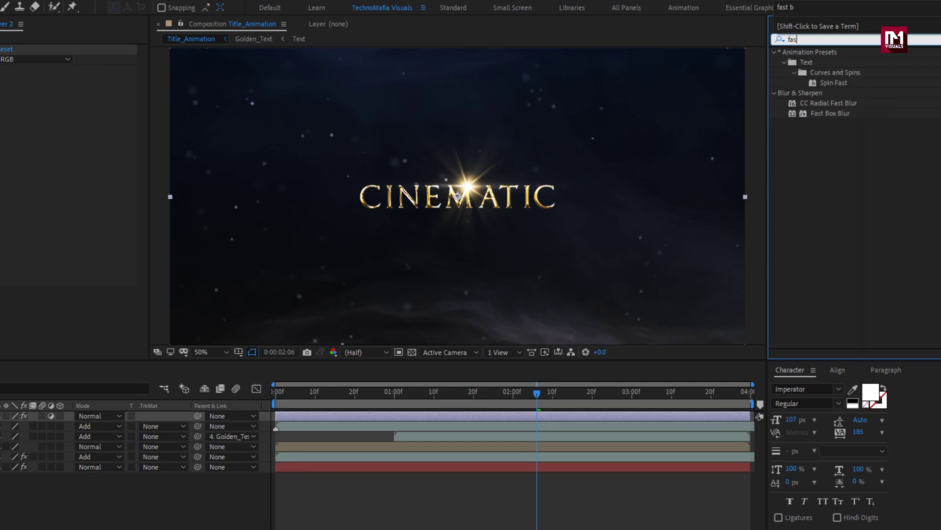
{"action": "double_click", "coordinate": [829, 73]}
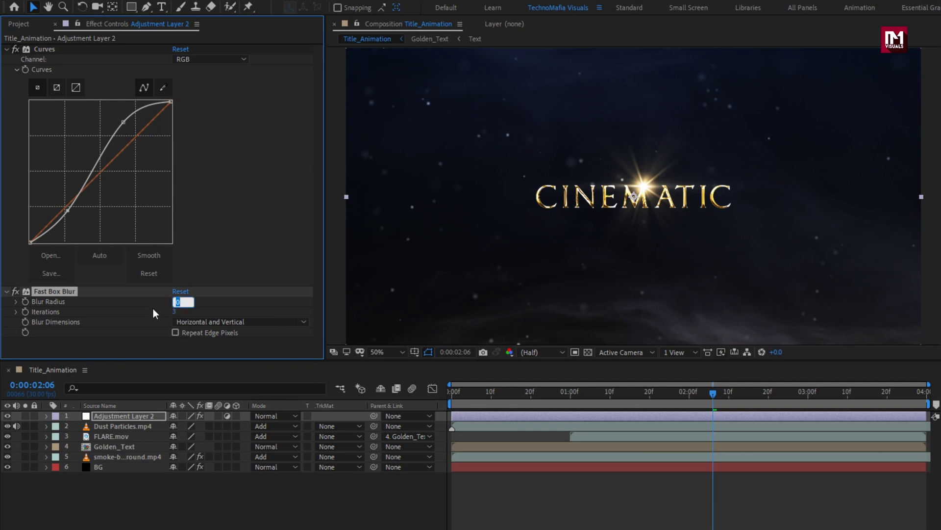
{"action": "type", "text": "20"}
{"action": "key", "text": "Return"}
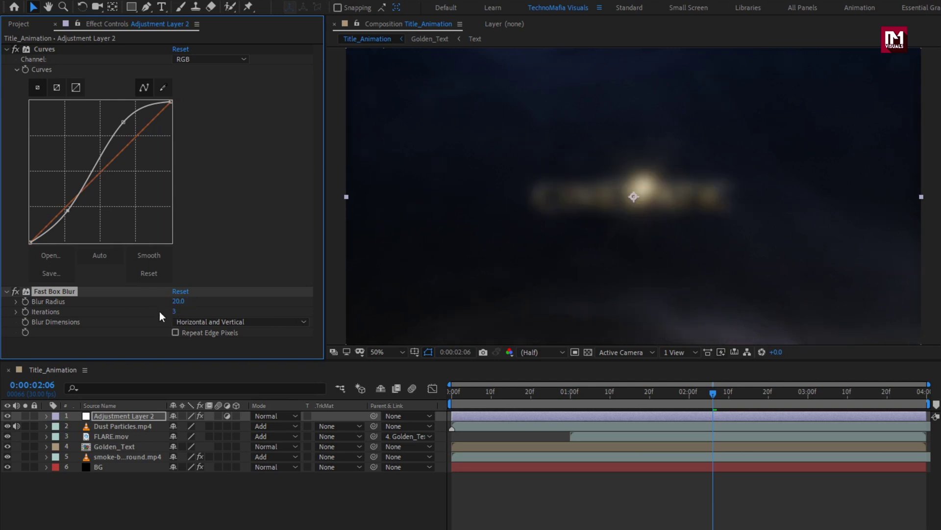
{"action": "type", "text": "1"}
{"action": "key", "text": "Return"}
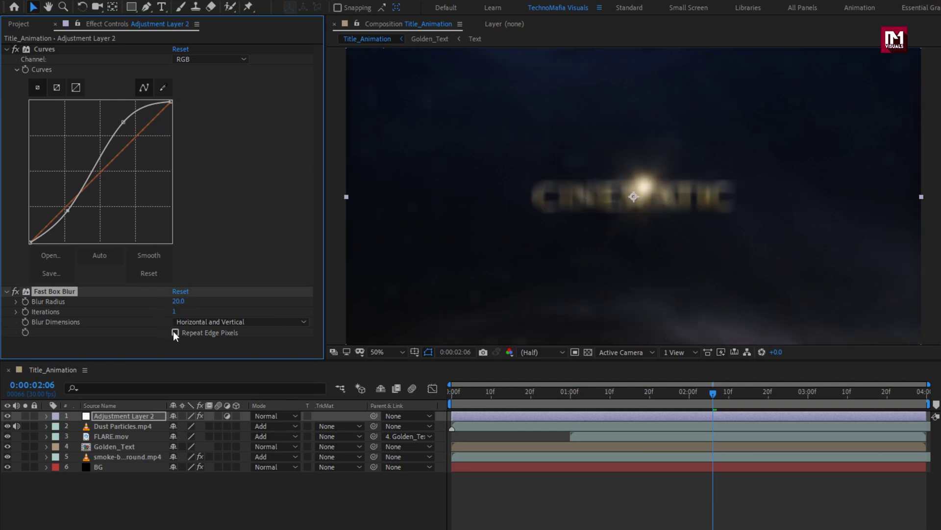
Step: Move Fast Box Blur above Curves, set the adjustment layer's blending mode to Lighten, and compare the frame with the layer hidden and shown
{"action": "left_click_drag", "start_coordinate": [48, 293], "coordinate": [52, 71]}
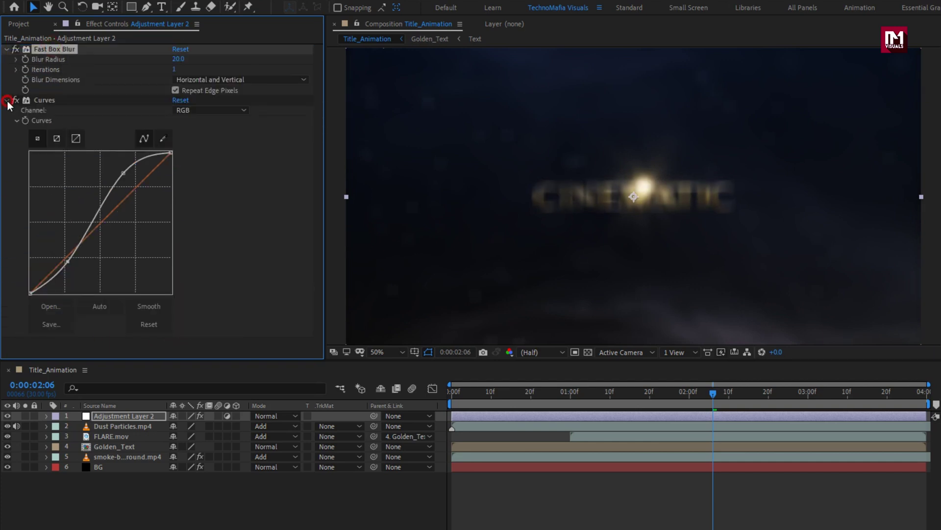
{"action": "left_click", "coordinate": [7, 100]}
{"action": "left_click", "coordinate": [109, 415]}
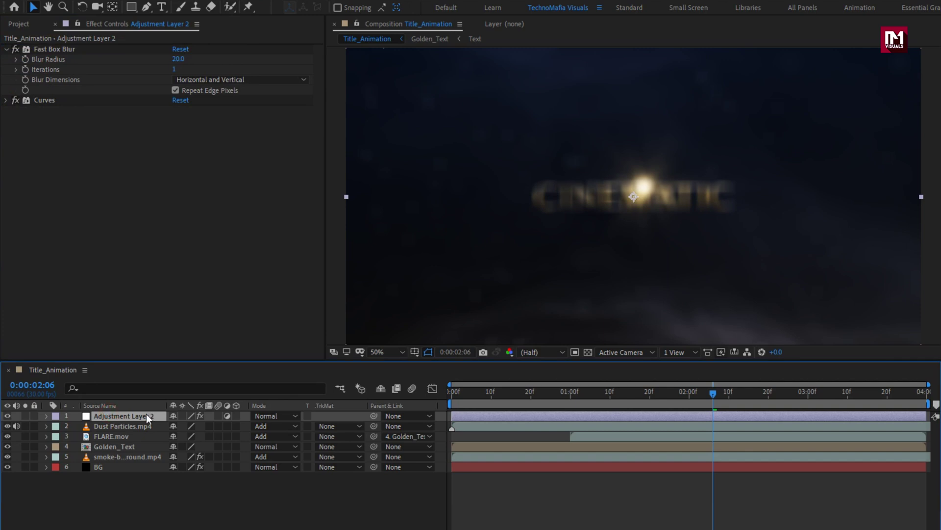
{"action": "left_click", "coordinate": [261, 415]}
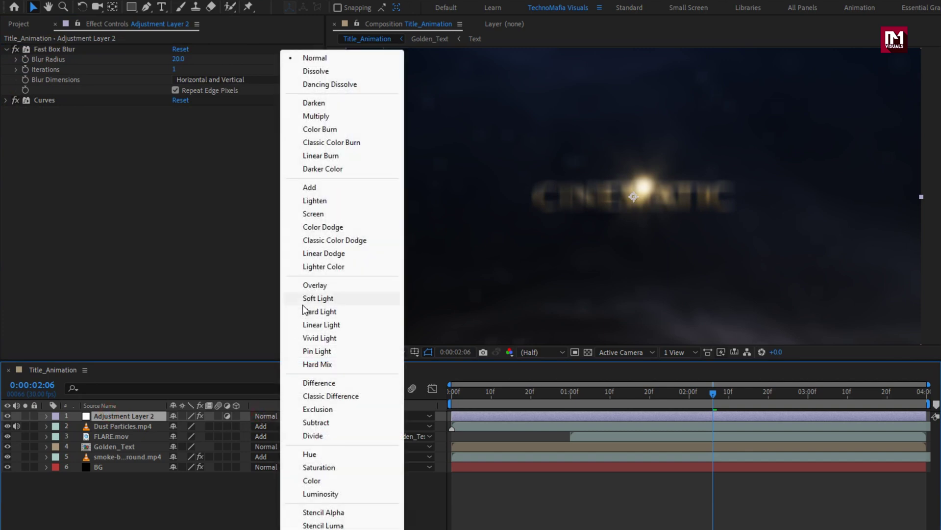
{"action": "left_click", "coordinate": [312, 201]}
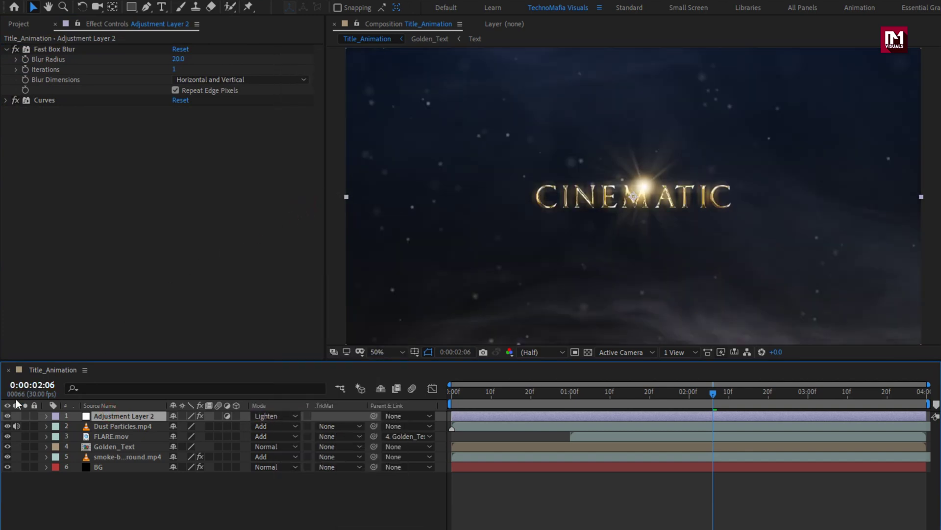
{"action": "left_click", "coordinate": [8, 416]}
{"action": "left_click", "coordinate": [8, 416]}
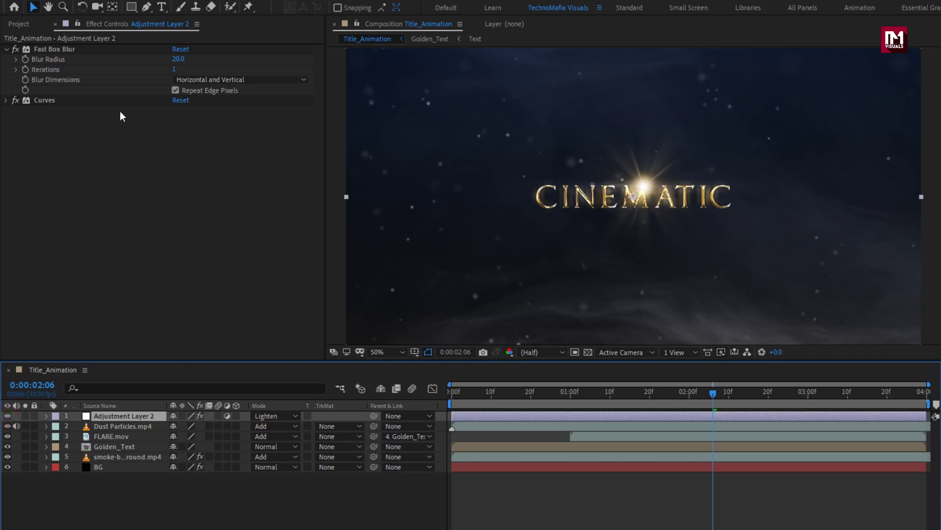
Step: Raise the Fast Box Blur radius to 44 and compare the frame with Curves turned off and on
{"action": "left_click", "coordinate": [150, 108]}
{"action": "left_click_drag", "start_coordinate": [186, 57], "coordinate": [189, 58]}
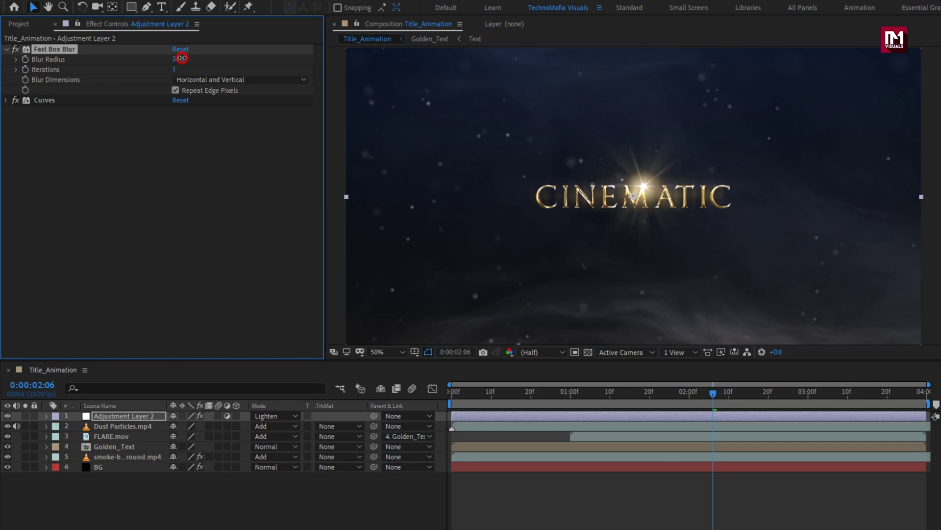
{"action": "left_click_drag", "start_coordinate": [182, 58], "coordinate": [197, 59]}
{"action": "left_click", "coordinate": [143, 495]}
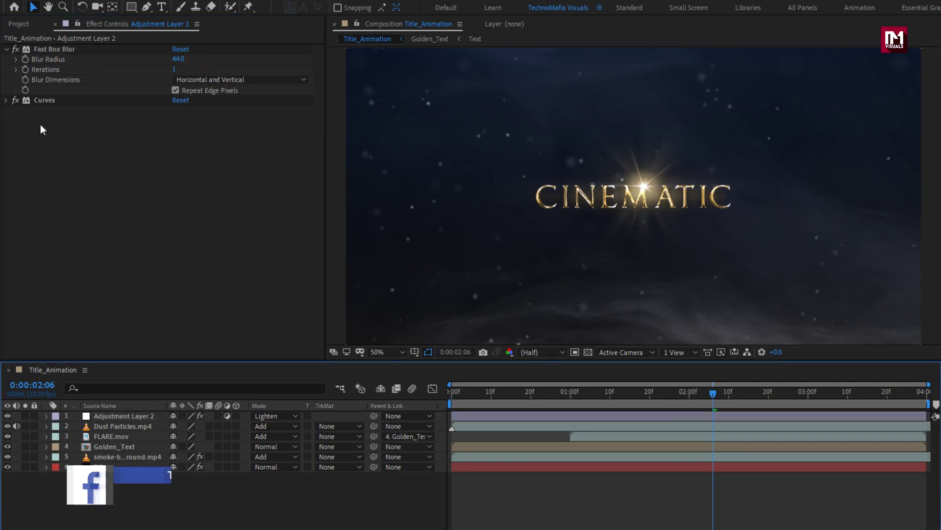
{"action": "left_click", "coordinate": [15, 101]}
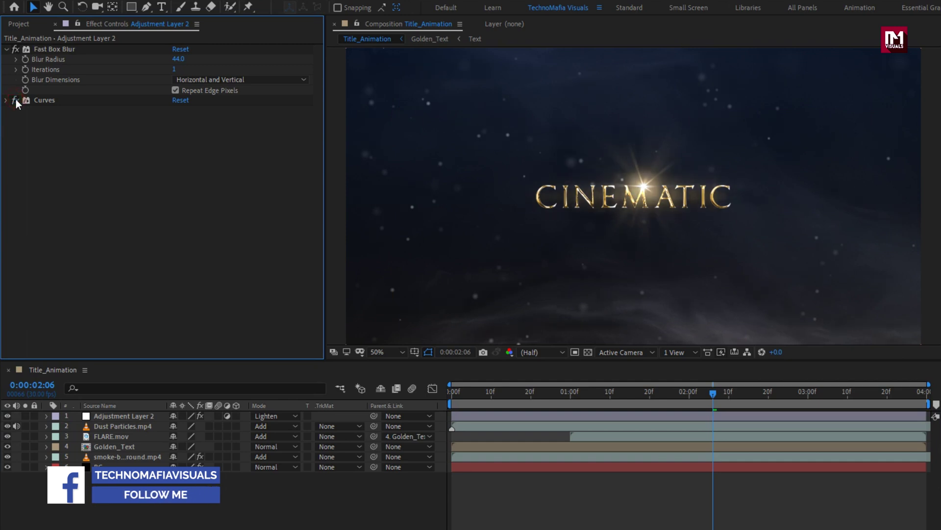
{"action": "left_click", "coordinate": [15, 100]}
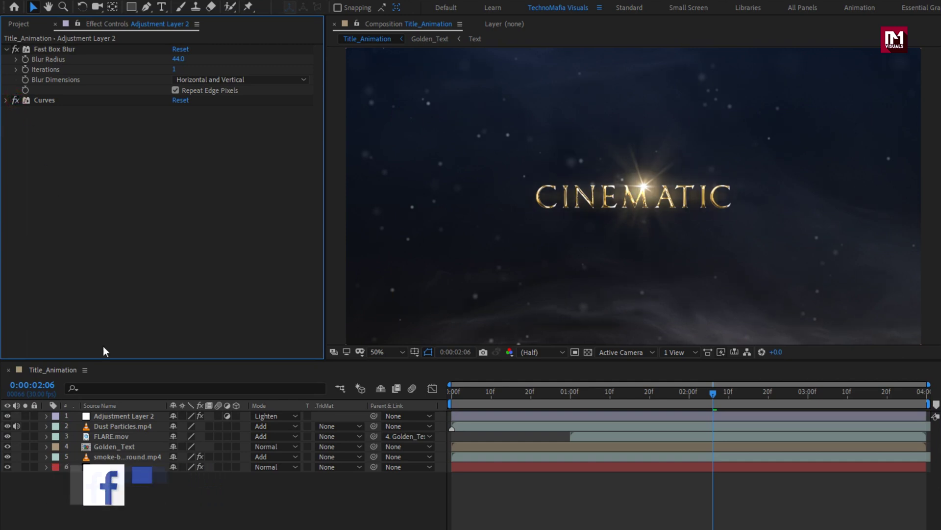
Step: Add a second adjustment layer at the top of the stack and apply the Curves effect to it
{"action": "left_click", "coordinate": [139, 505]}
{"action": "right_click", "coordinate": [143, 501]}
{"action": "mouse_move", "coordinate": [193, 362]}
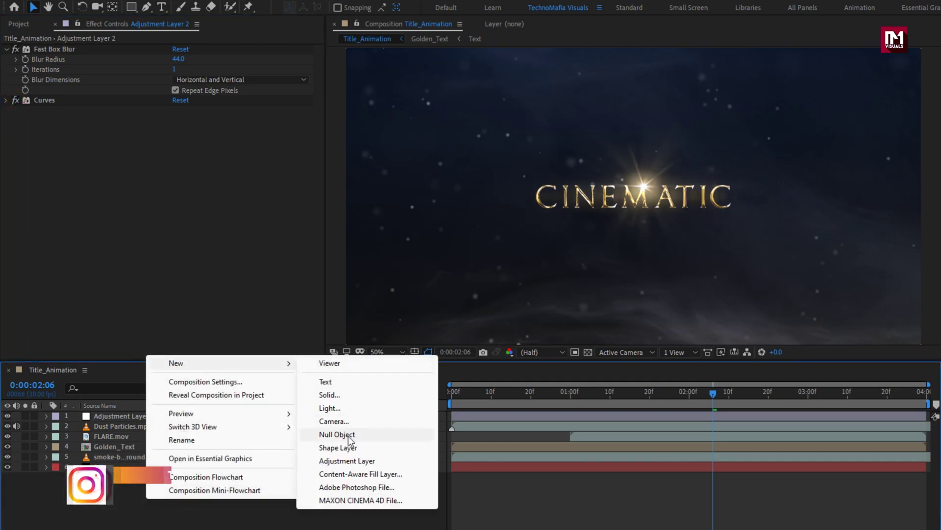
{"action": "left_click", "coordinate": [352, 461]}
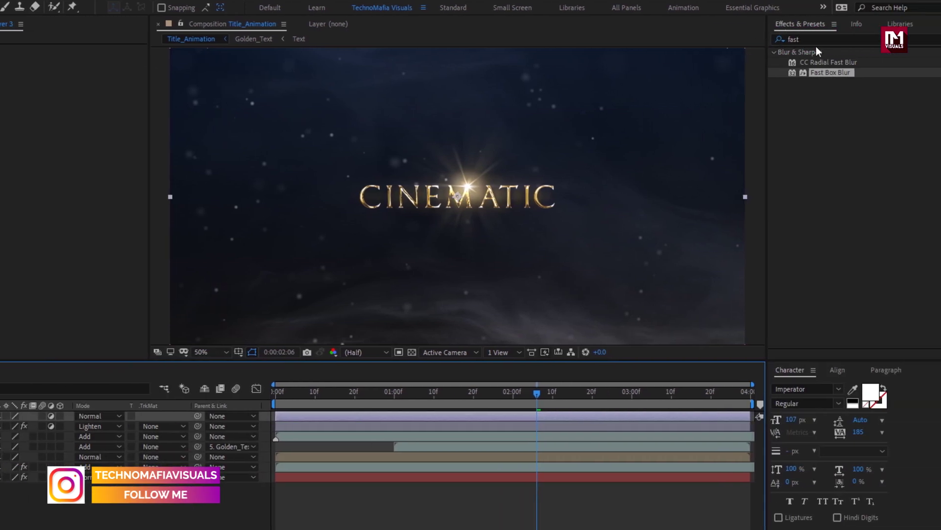
{"action": "left_click", "coordinate": [779, 40]}
{"action": "type", "text": "curv"}
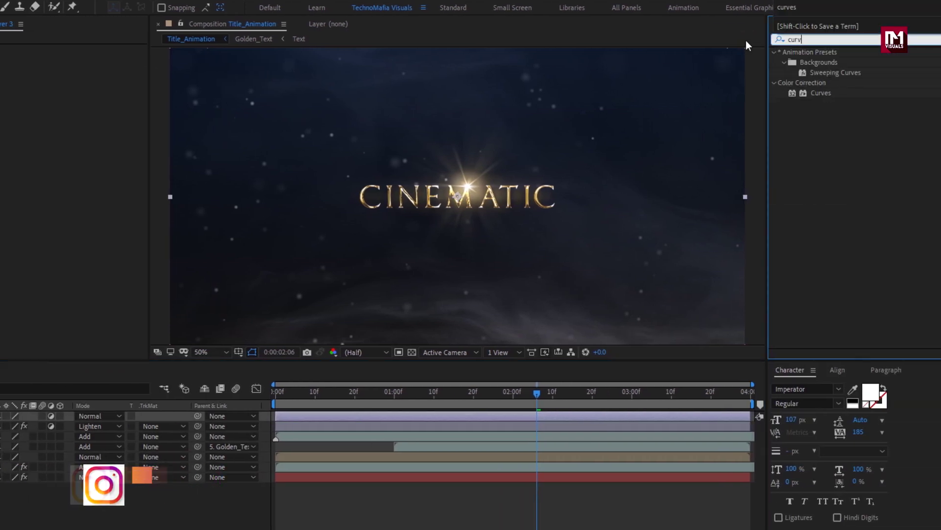
{"action": "double_click", "coordinate": [820, 93]}
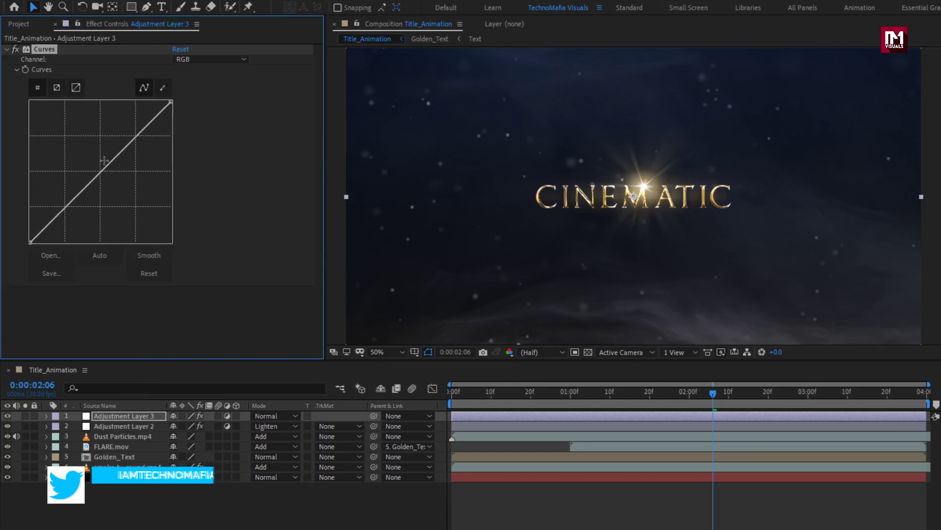
Step: Shape the new layer's RGB curve into an S-curve by raising the highlights and lowering the shadows
{"action": "left_click_drag", "start_coordinate": [129, 139], "coordinate": [126, 121]}
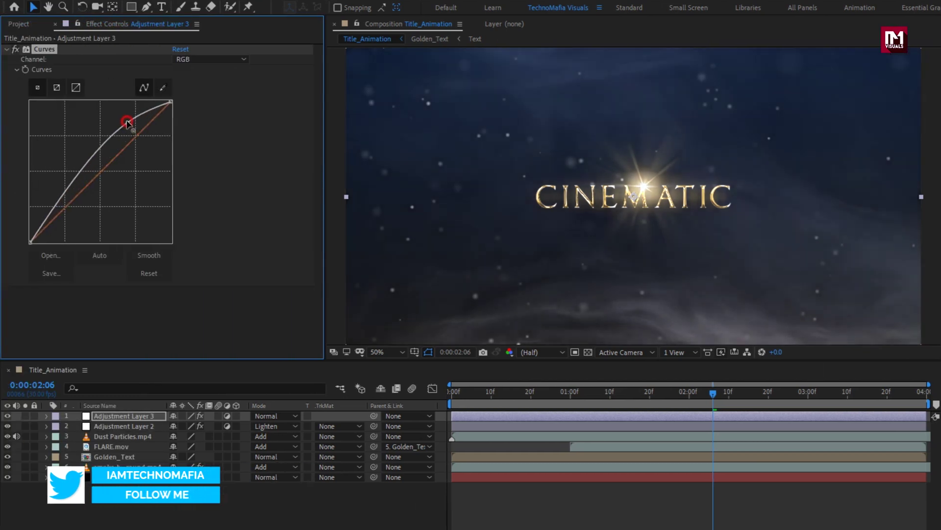
{"action": "left_click", "coordinate": [66, 197]}
{"action": "left_click_drag", "start_coordinate": [66, 197], "coordinate": [69, 213]}
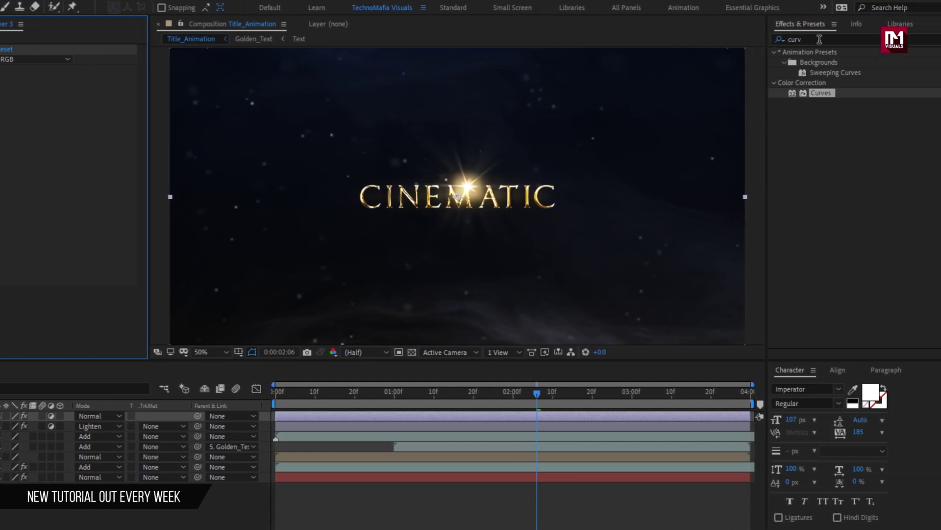
Step: Apply the Noise effect to the top adjustment layer and set Amount of Noise to 3%
{"action": "left_click", "coordinate": [820, 39]}
{"action": "type", "text": "noi"}
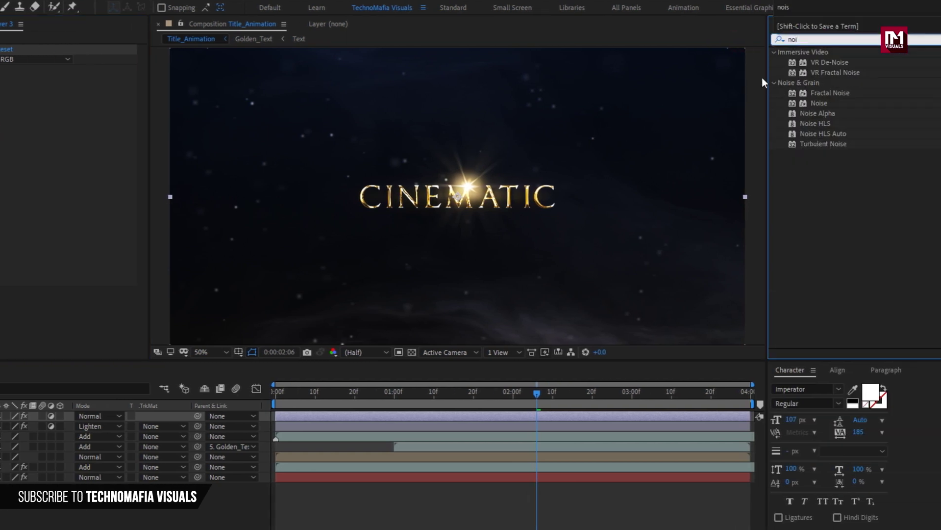
{"action": "double_click", "coordinate": [818, 102]}
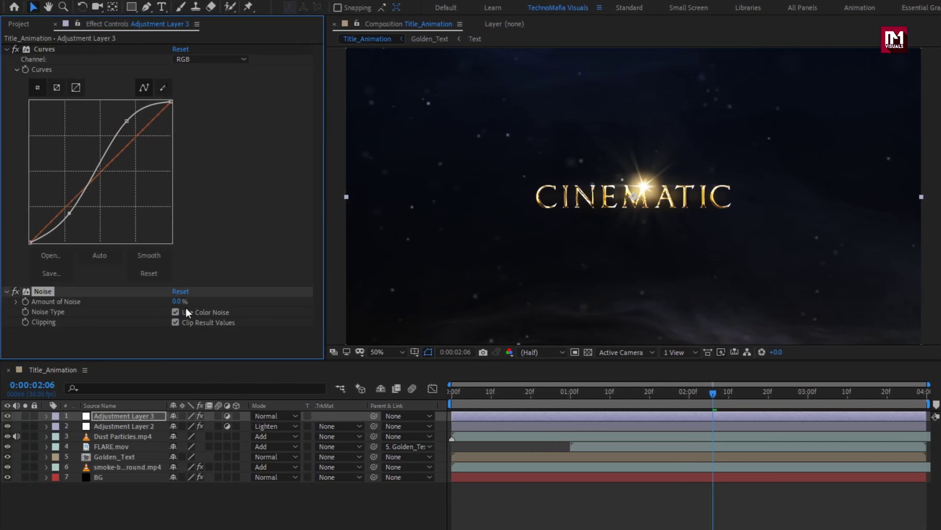
{"action": "left_click", "coordinate": [179, 301]}
{"action": "type", "text": "3"}
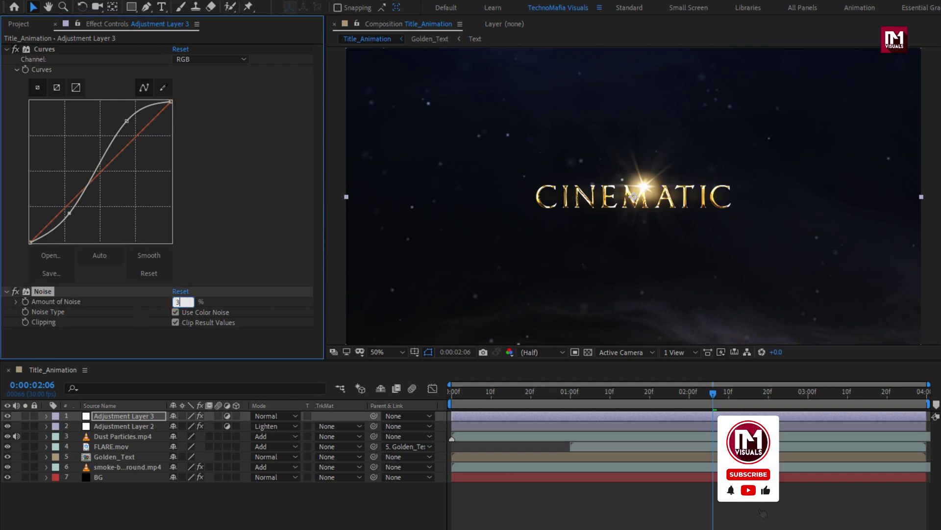
{"action": "key", "text": "Return"}
Step: Create a black 1920 x 1080 px solid at the top of the layer stack
{"action": "right_click", "coordinate": [161, 501]}
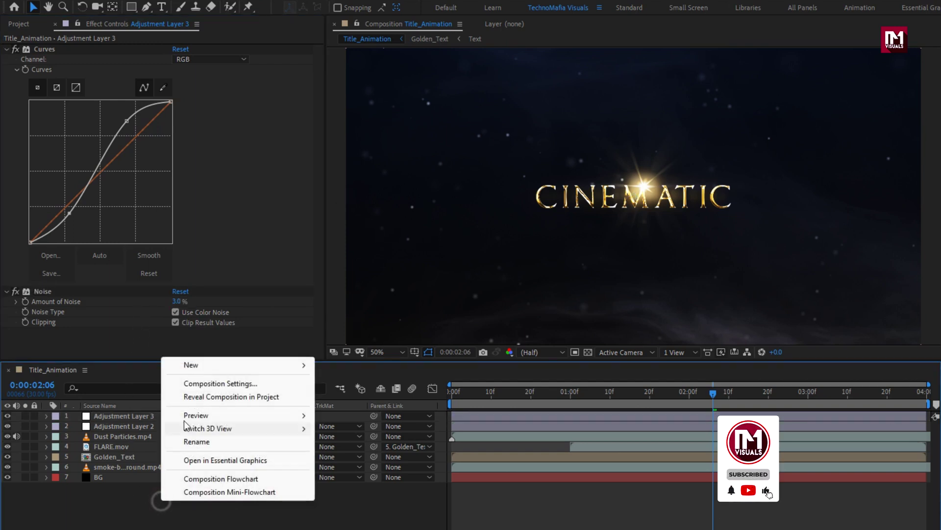
{"action": "mouse_move", "coordinate": [196, 369]}
{"action": "left_click", "coordinate": [347, 392]}
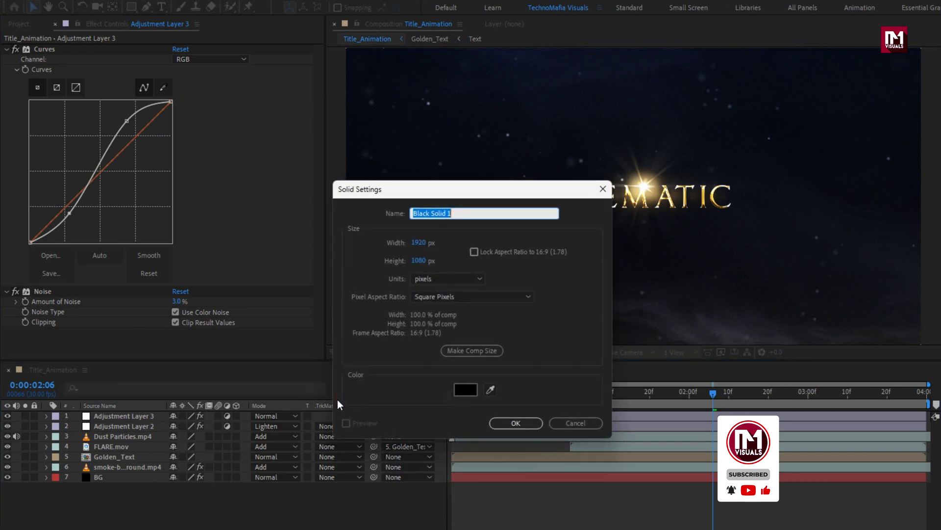
{"action": "left_click", "coordinate": [514, 423]}
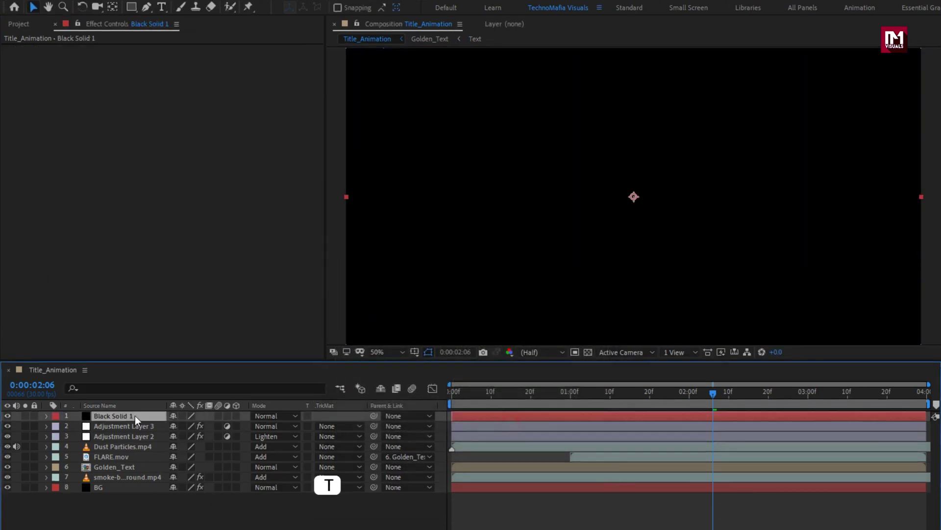
Step: Keyframe the black solid's Opacity from 100% at 0:00:00:00 to 0% at 0:00:01:00 for a fade-in from black
{"action": "key", "text": "t"}
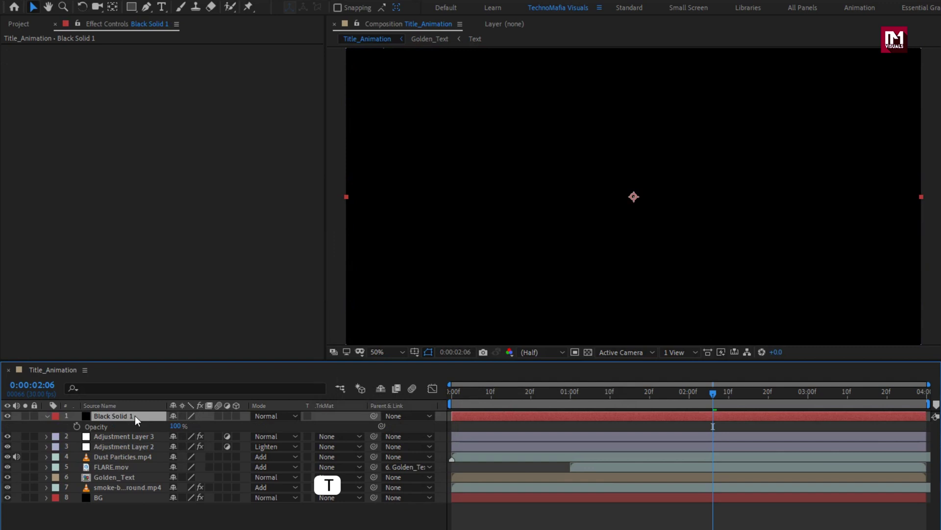
{"action": "left_click", "coordinate": [449, 393]}
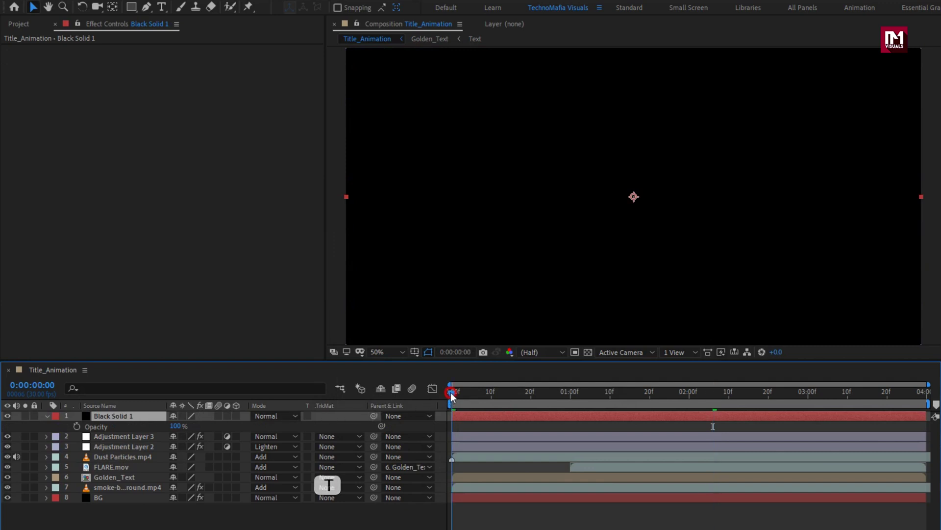
{"action": "left_click", "coordinate": [77, 426]}
{"action": "left_click_drag", "start_coordinate": [574, 395], "coordinate": [569, 396]}
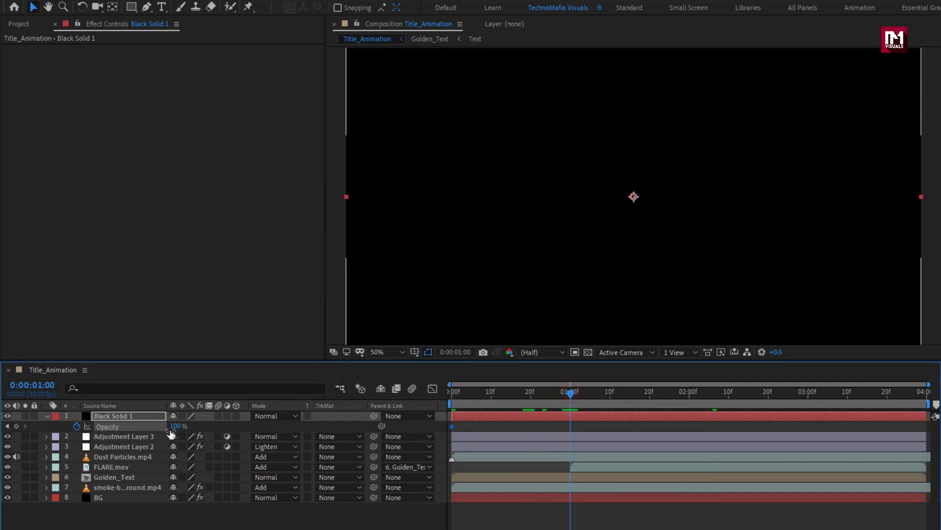
{"action": "left_click_drag", "start_coordinate": [177, 426], "coordinate": [6, 427]}
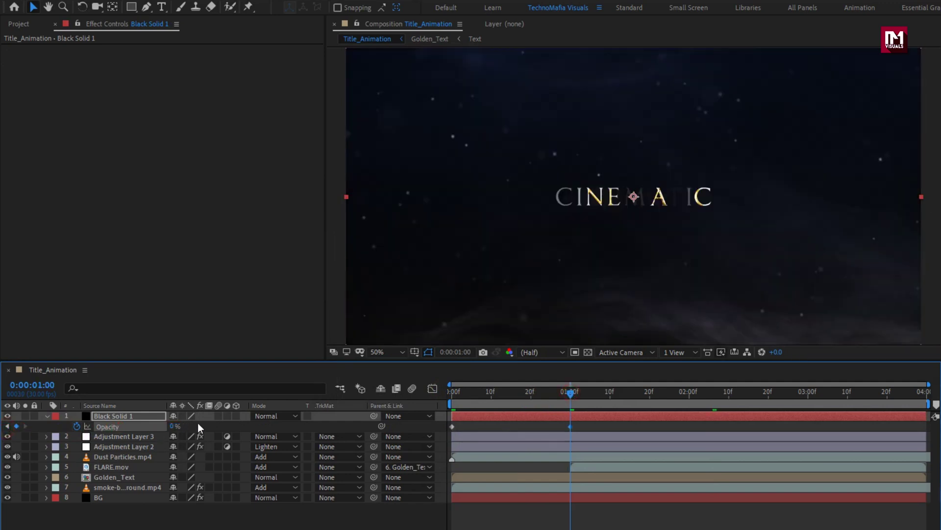
{"action": "left_click", "coordinate": [48, 417]}
Step: Create a black 1920 x 1080 px solid named Frame at the top of the layer stack
{"action": "left_click", "coordinate": [182, 502]}
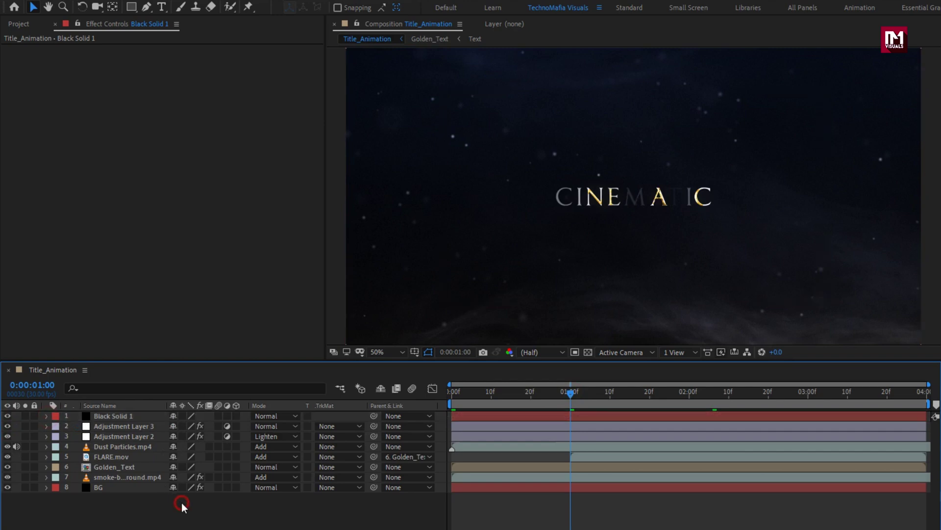
{"action": "right_click", "coordinate": [186, 505]}
{"action": "mouse_move", "coordinate": [223, 375]}
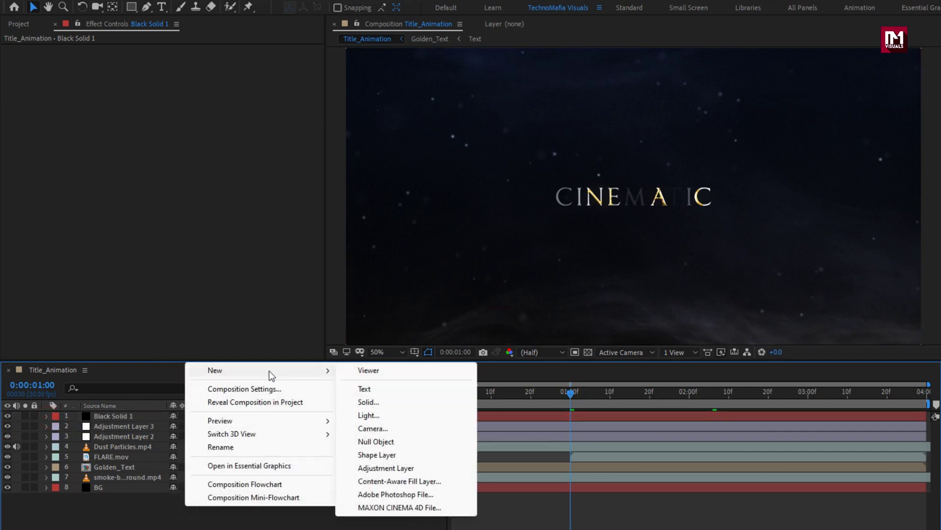
{"action": "left_click", "coordinate": [378, 402]}
{"action": "type", "text": "Frame"}
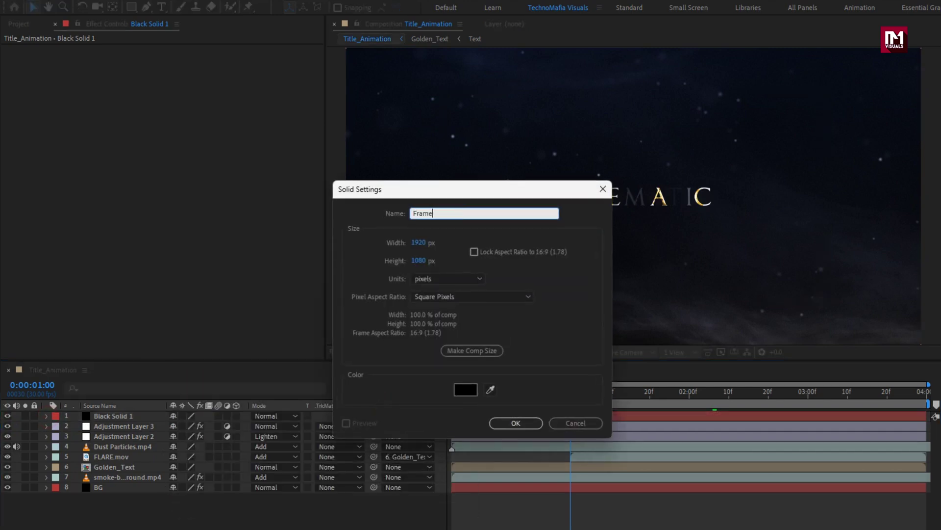
{"action": "left_click", "coordinate": [502, 421]}
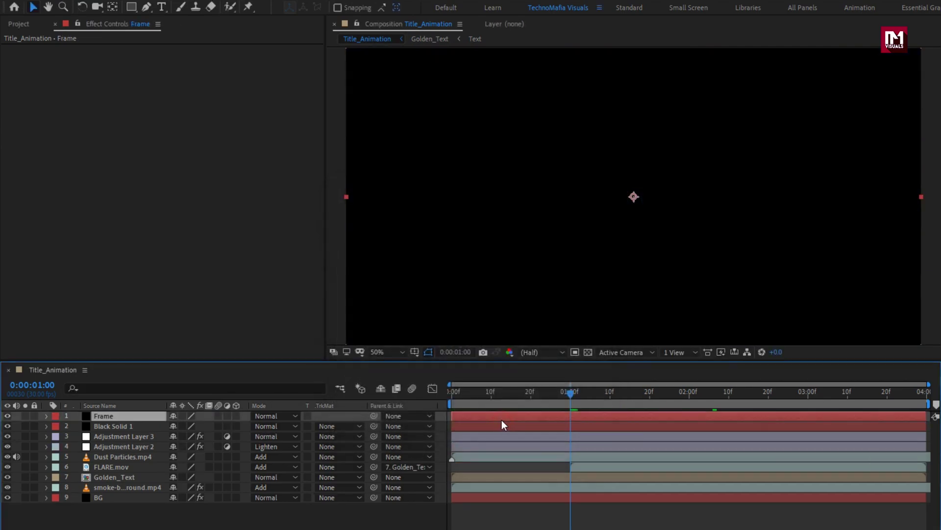
Step: Add a rectangular mask covering the whole Frame layer
{"action": "left_click", "coordinate": [388, 352]}
{"action": "left_click", "coordinate": [392, 377]}
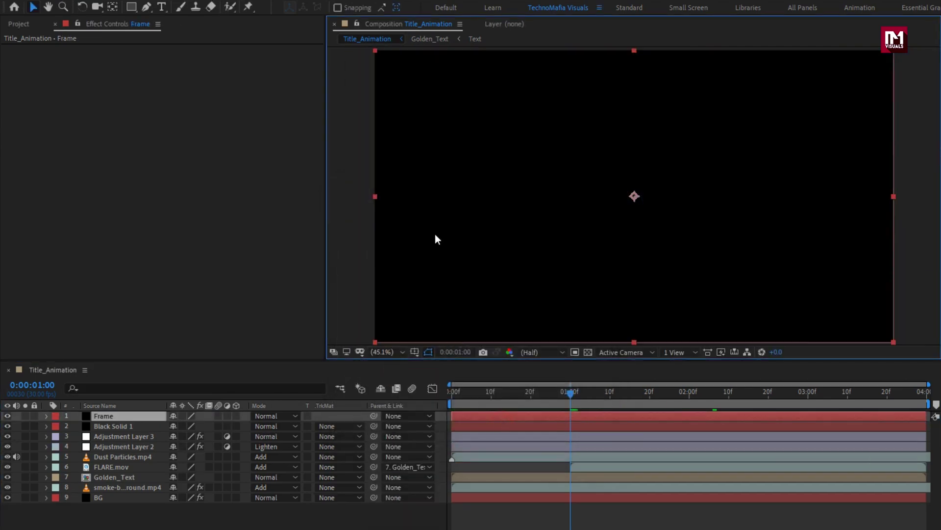
{"action": "double_click", "coordinate": [132, 7]}
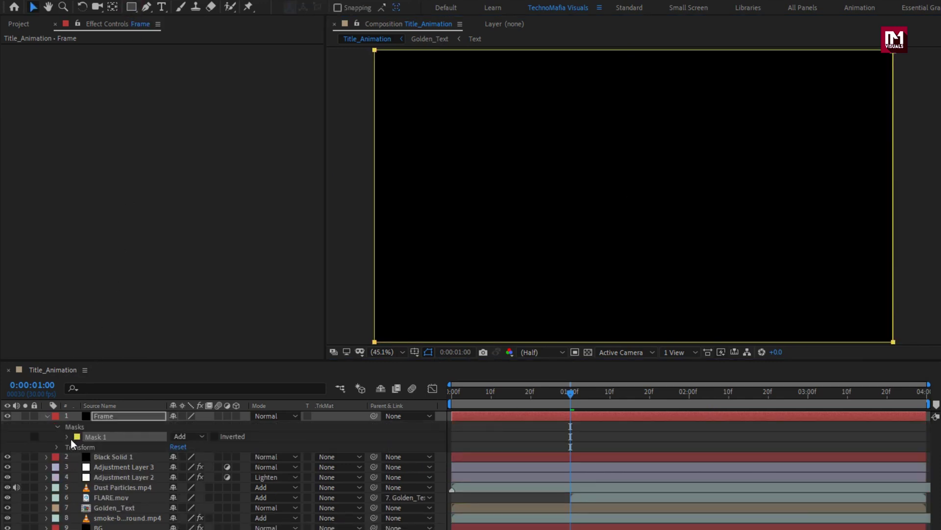
Step: Set the Frame mask's shape in % of source, with its bounding box top at 10% and bottom at 90%
{"action": "left_click", "coordinate": [67, 436]}
{"action": "left_click", "coordinate": [179, 446]}
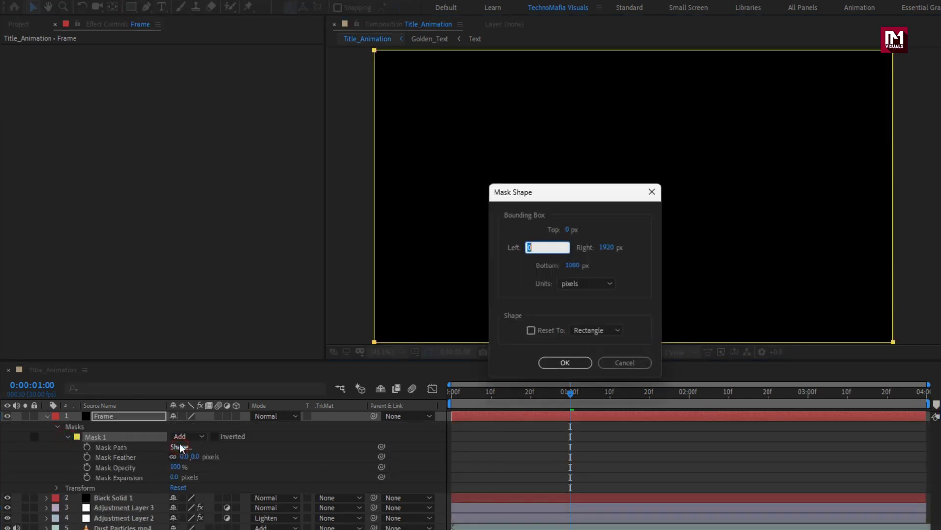
{"action": "left_click", "coordinate": [586, 285]}
{"action": "left_click", "coordinate": [599, 336]}
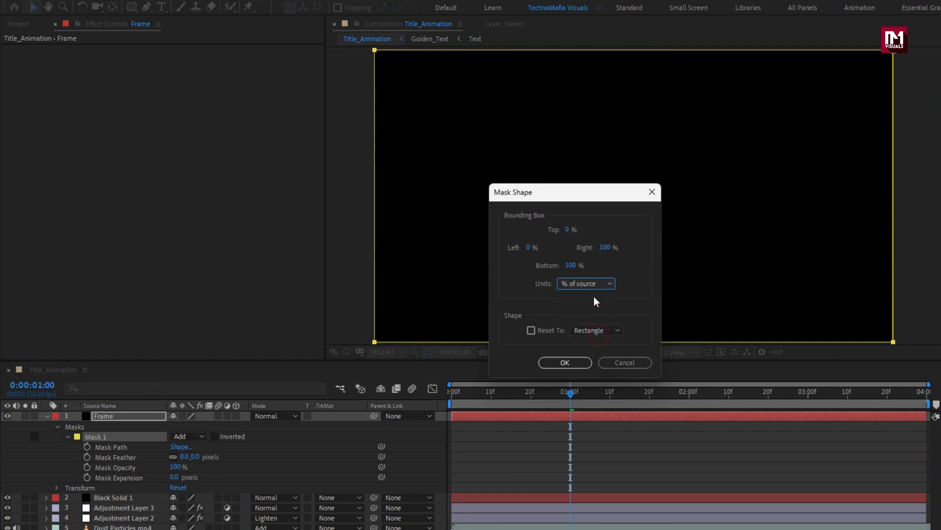
{"action": "left_click", "coordinate": [568, 230]}
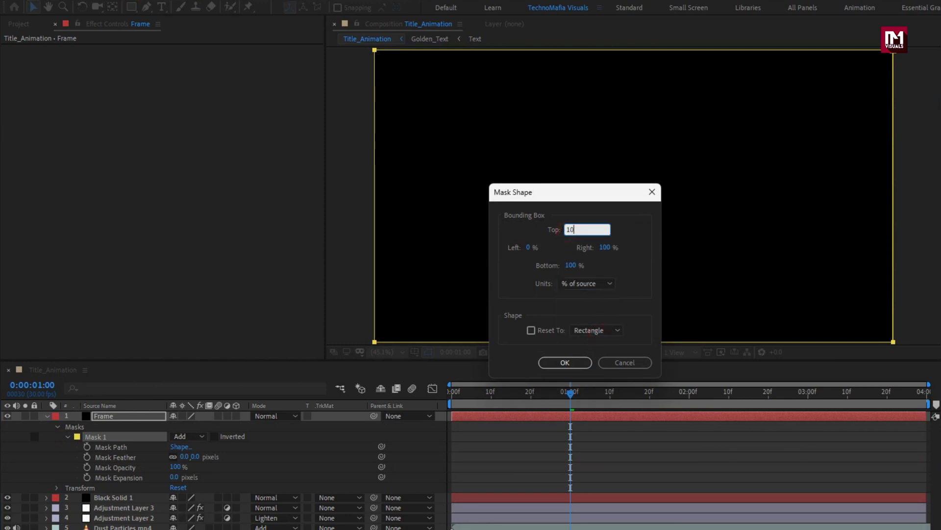
{"action": "left_click", "coordinate": [568, 266]}
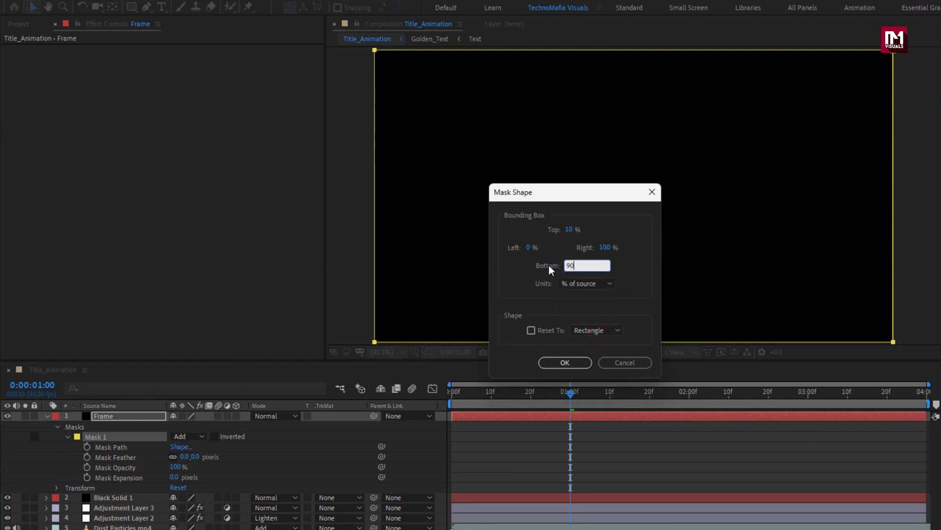
{"action": "left_click", "coordinate": [569, 363]}
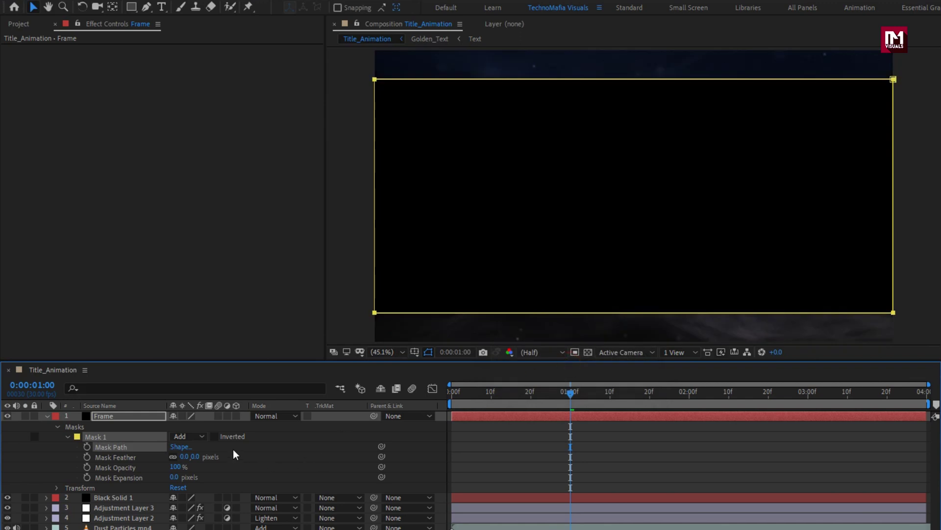
Step: Invert the Frame layer's mask to form letterbox bars, and return the playhead to the start of the composition
{"action": "left_click", "coordinate": [214, 436]}
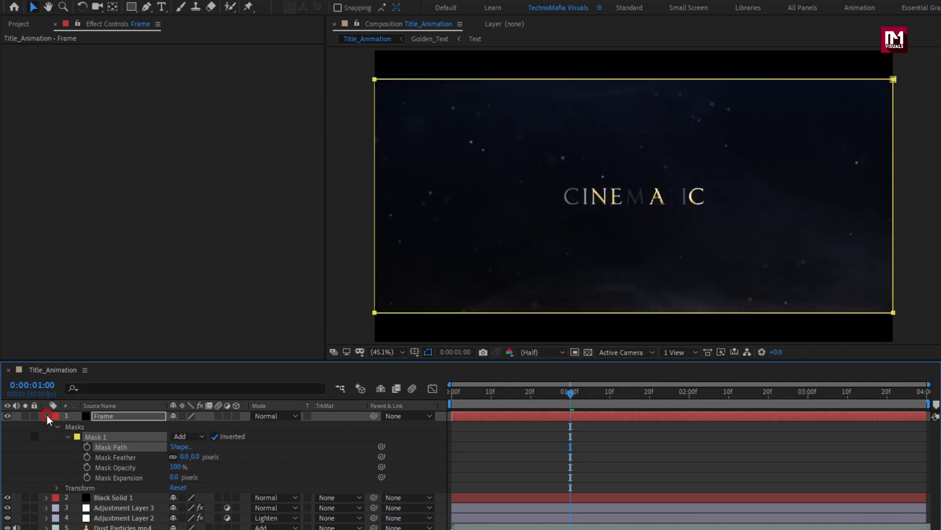
{"action": "left_click", "coordinate": [47, 415]}
{"action": "left_click", "coordinate": [455, 390]}
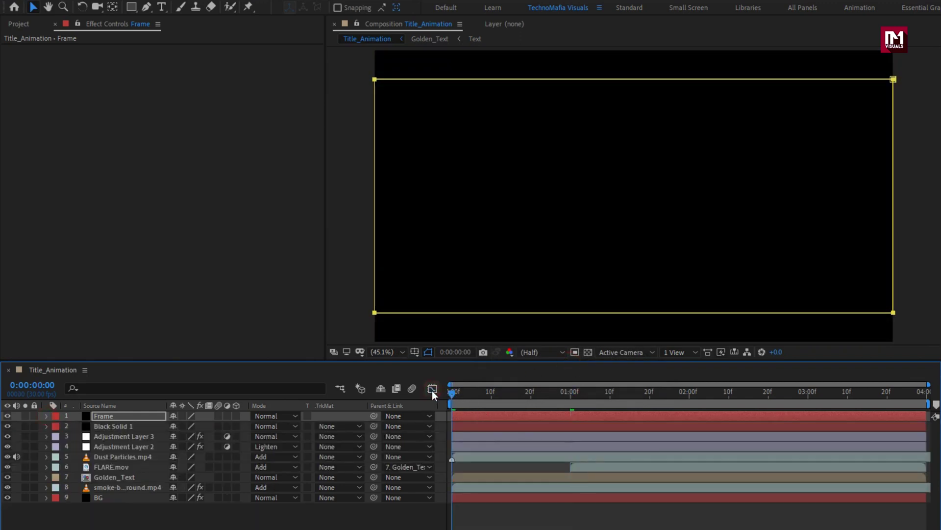